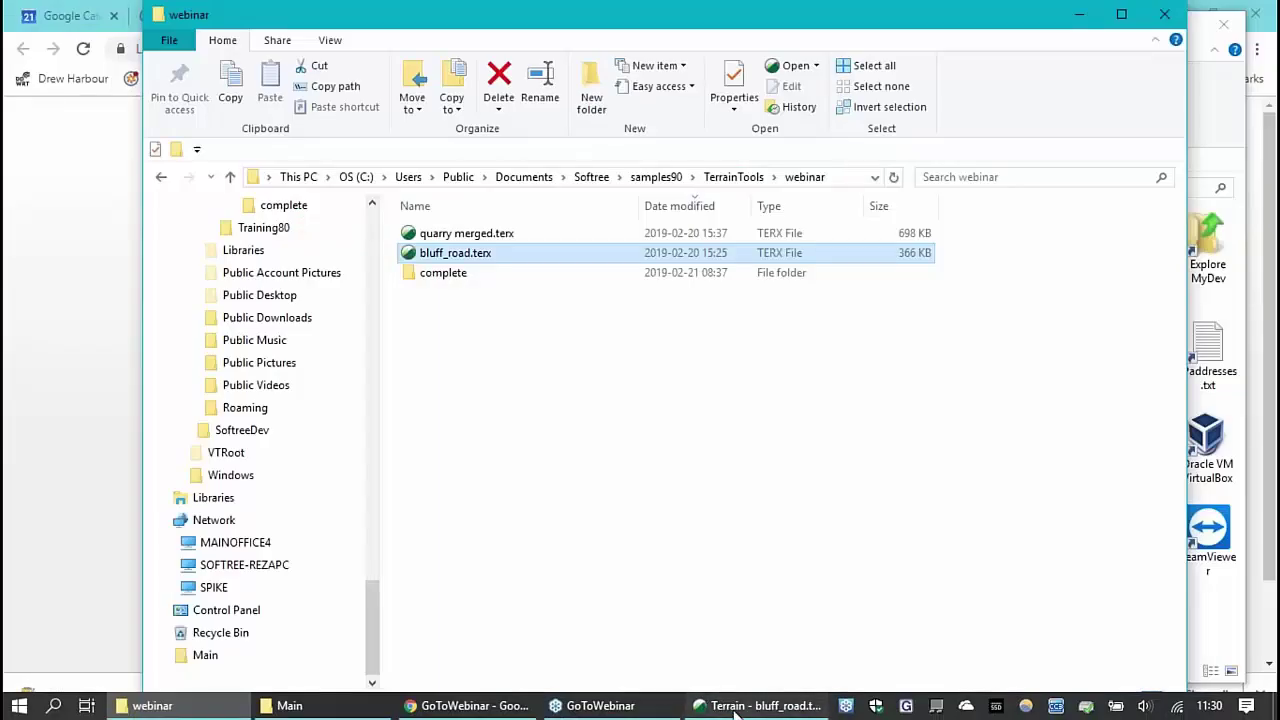
# Step: View the bluff_road terrain as a zoomed-in shaded 3D surface, then return to plan view
pyautogui.click(722, 703)
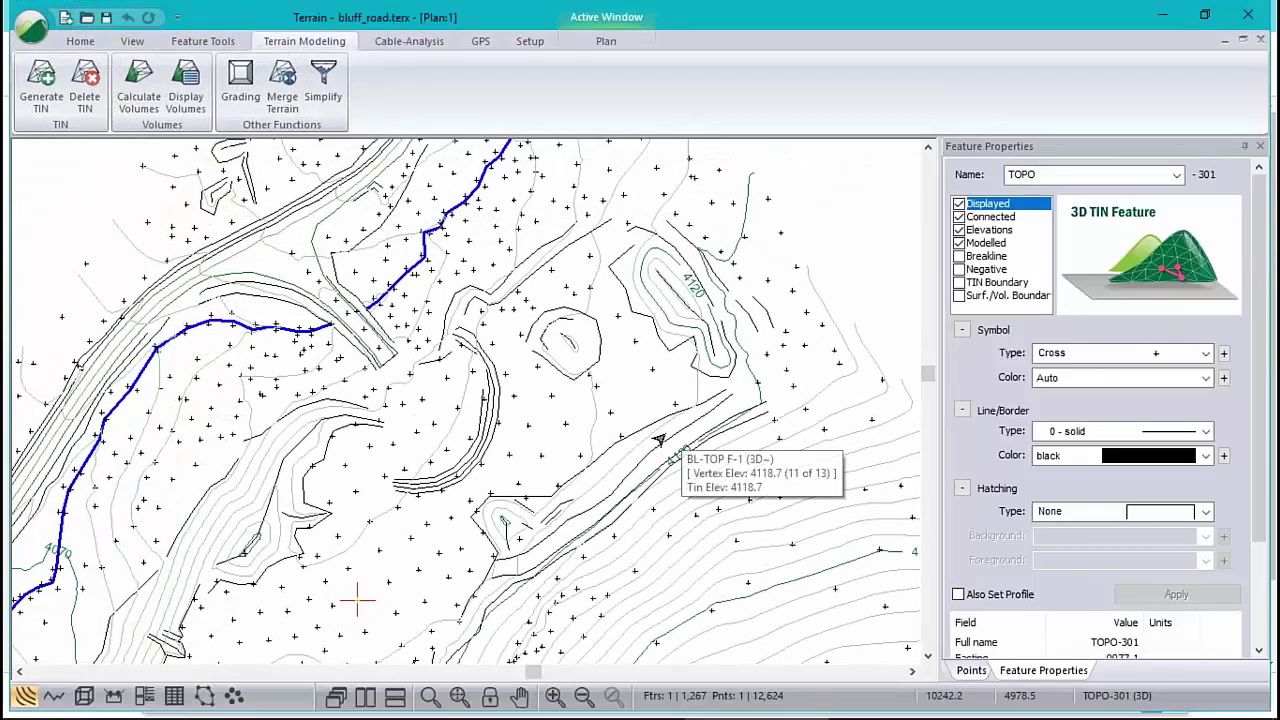
pyautogui.click(84, 697)
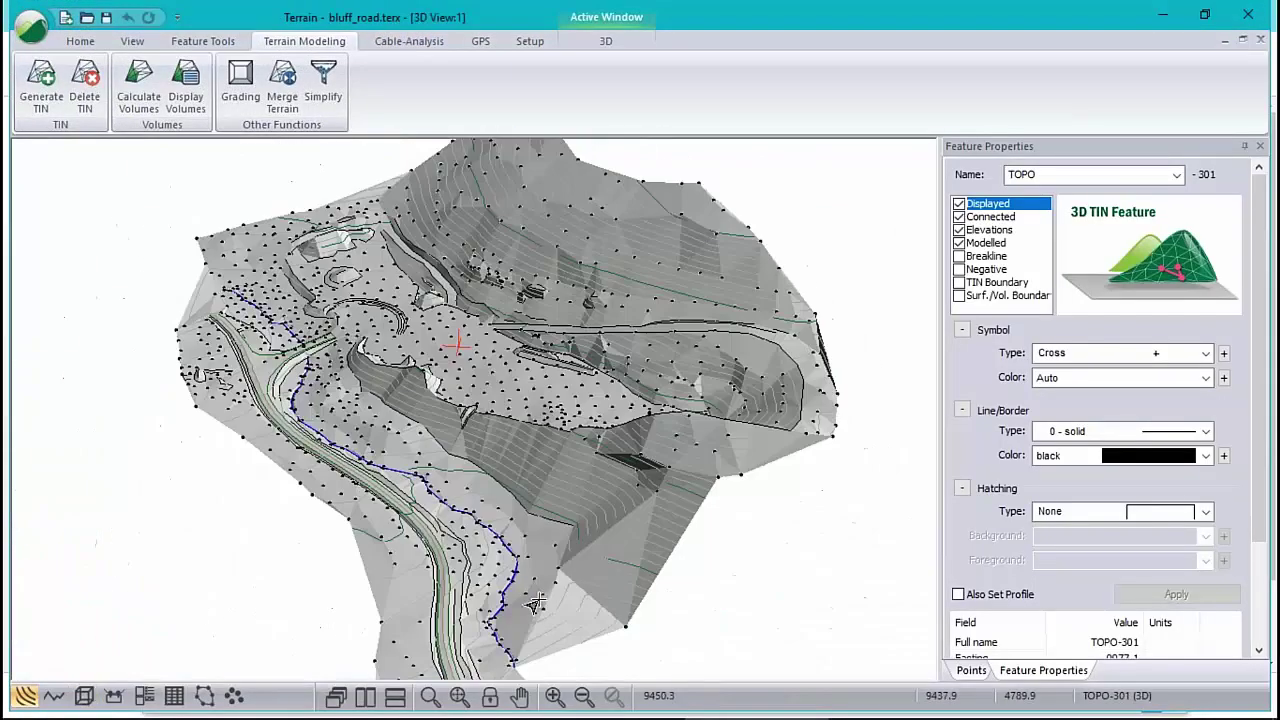
pyautogui.scroll(3, 513, 332)
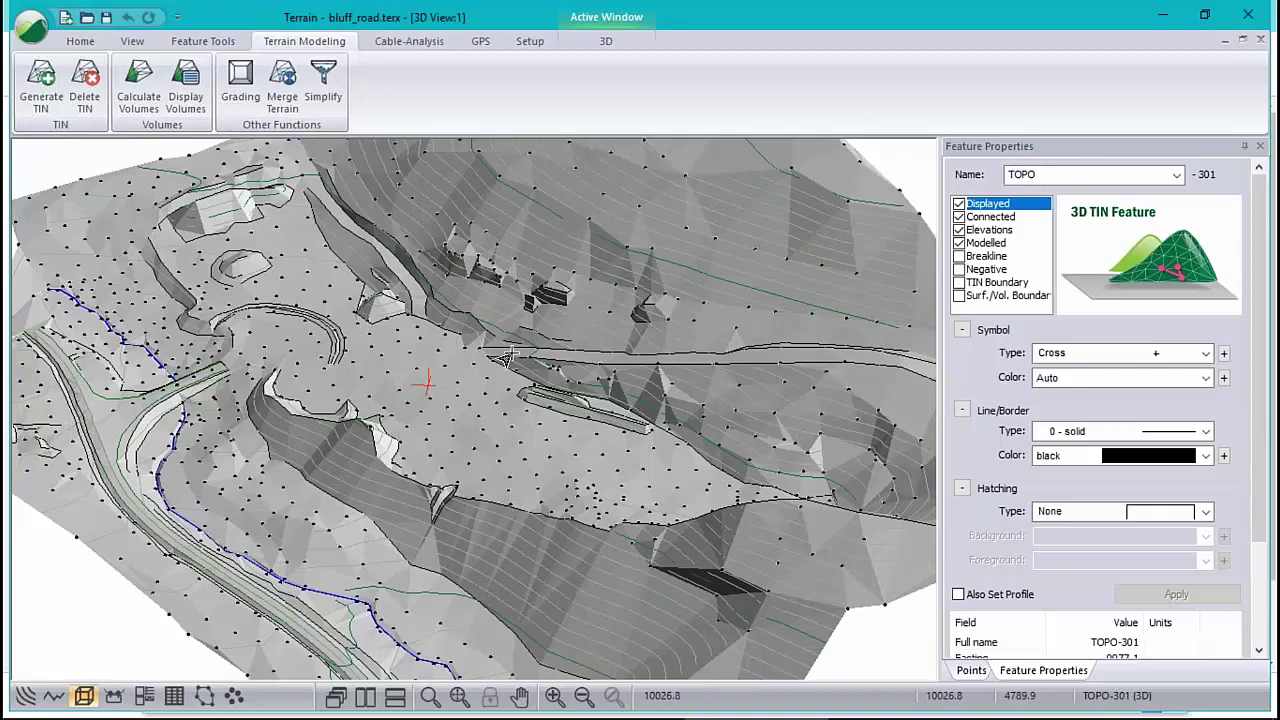
pyautogui.click(27, 699)
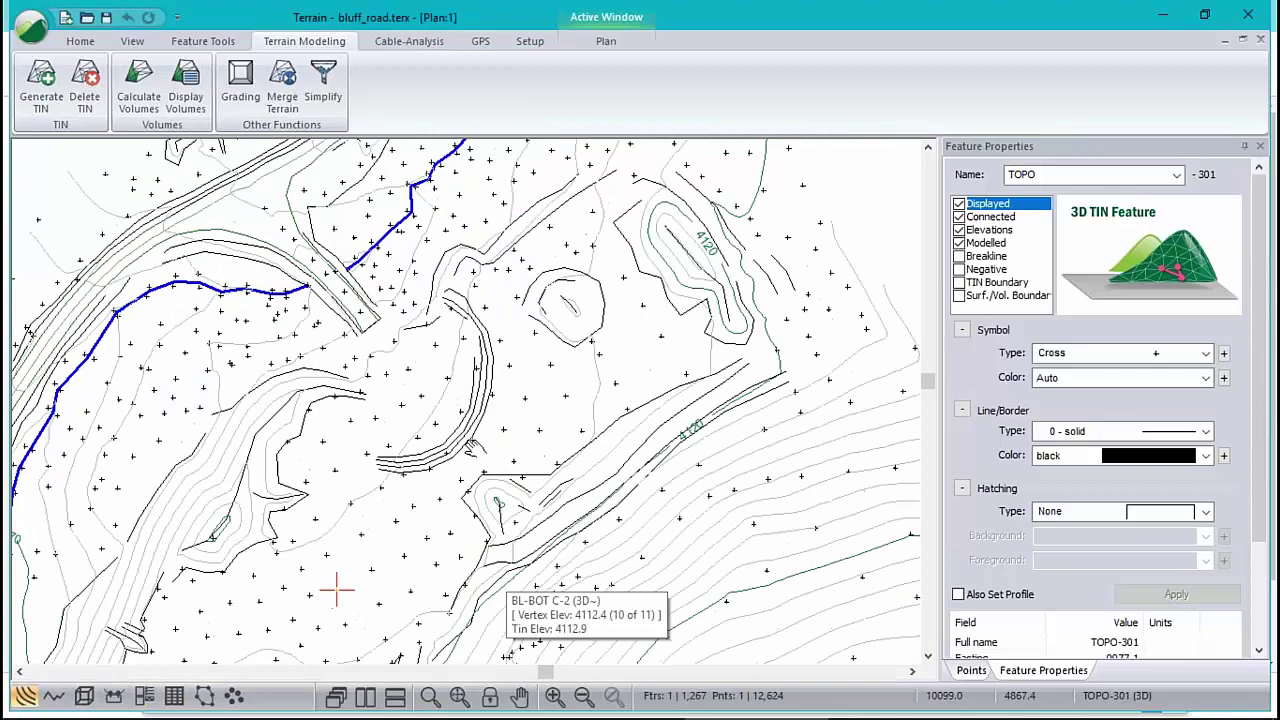
# Step: Pan to the hillside by the 4170 label and select contour CNTR-44 instead of CNTR-42
pyautogui.moveTo(498, 580); pyautogui.dragTo(443, 235, button='middle')
pyautogui.moveTo(653, 454)
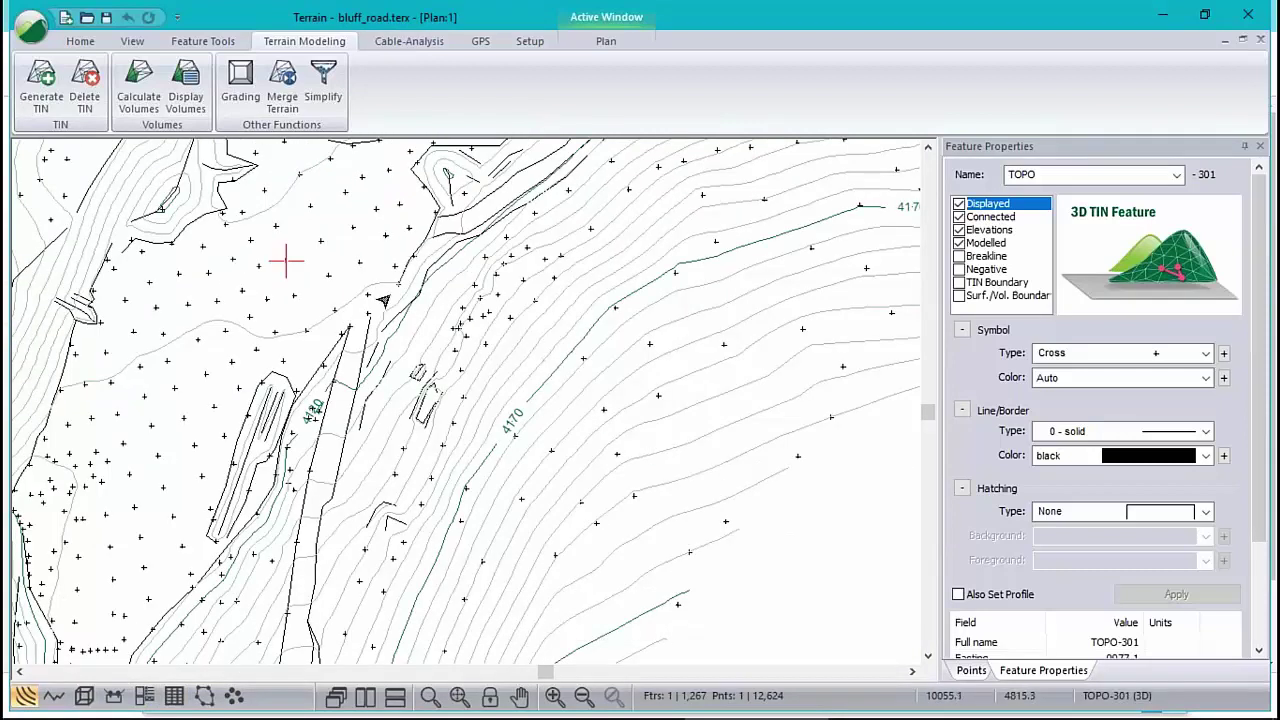
pyautogui.moveTo(367, 274)
pyautogui.moveTo(497, 338)
pyautogui.click(496, 316)
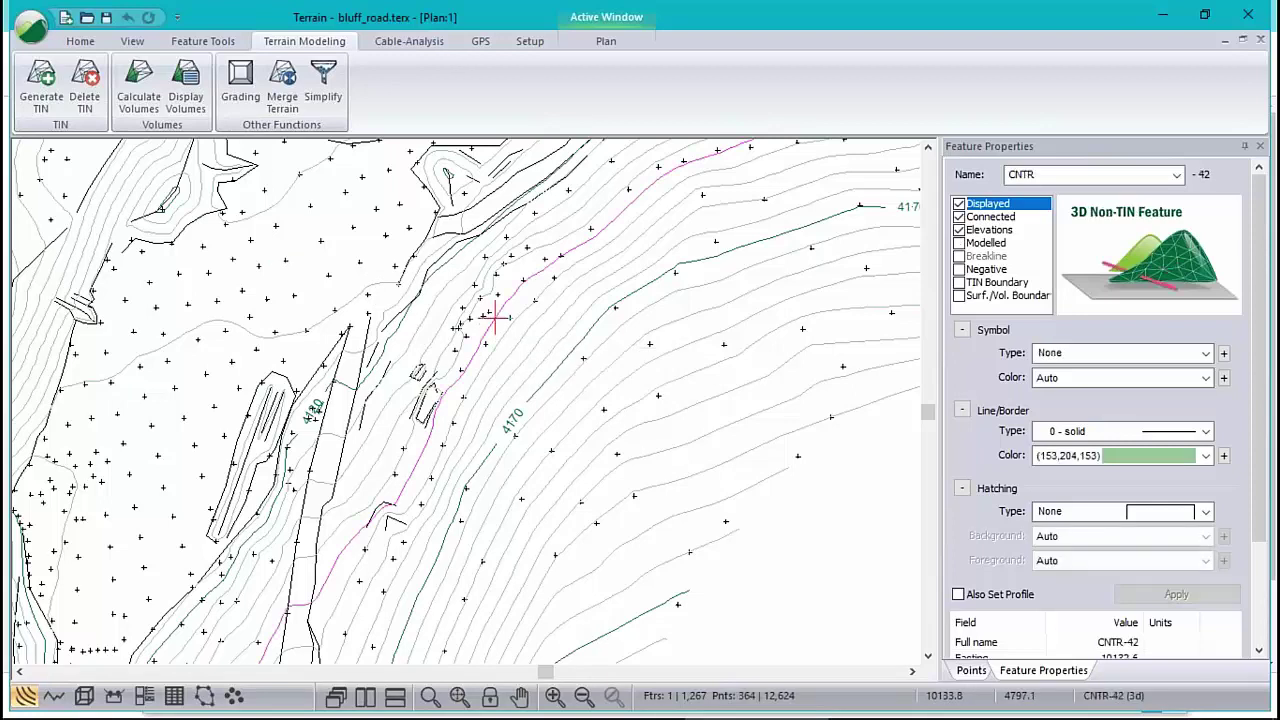
pyautogui.moveTo(505, 303)
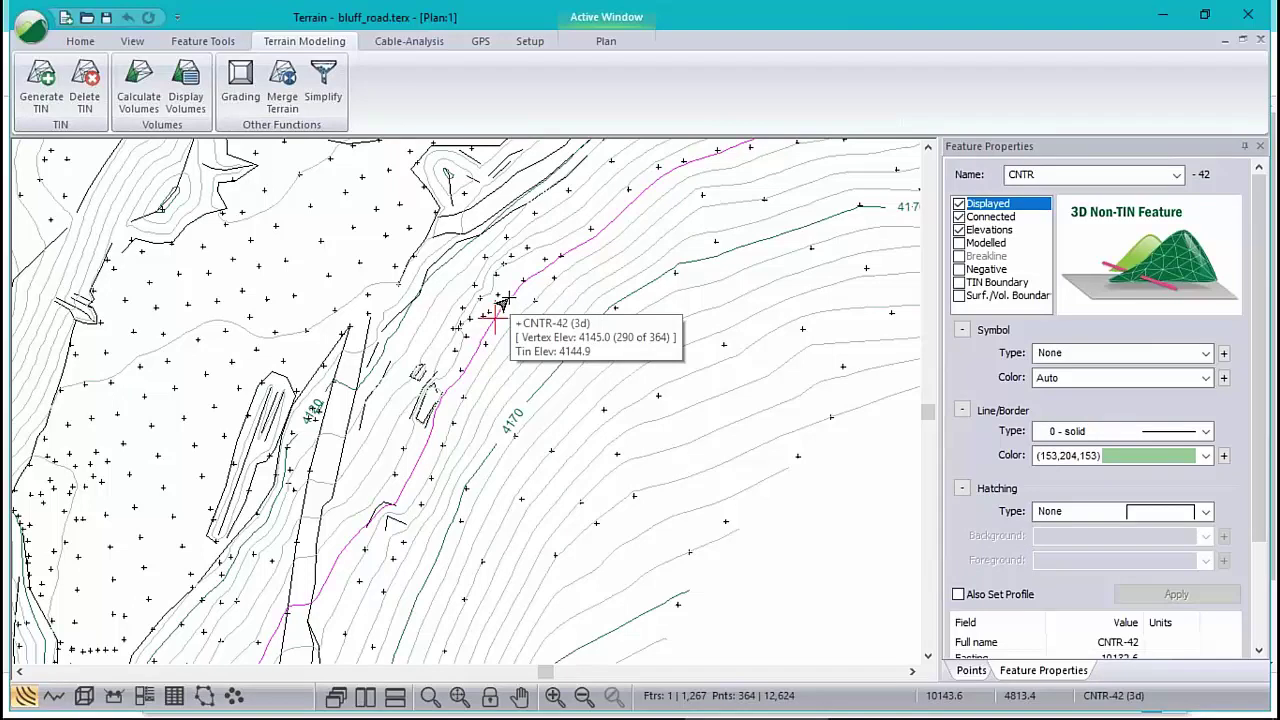
pyautogui.click(508, 316)
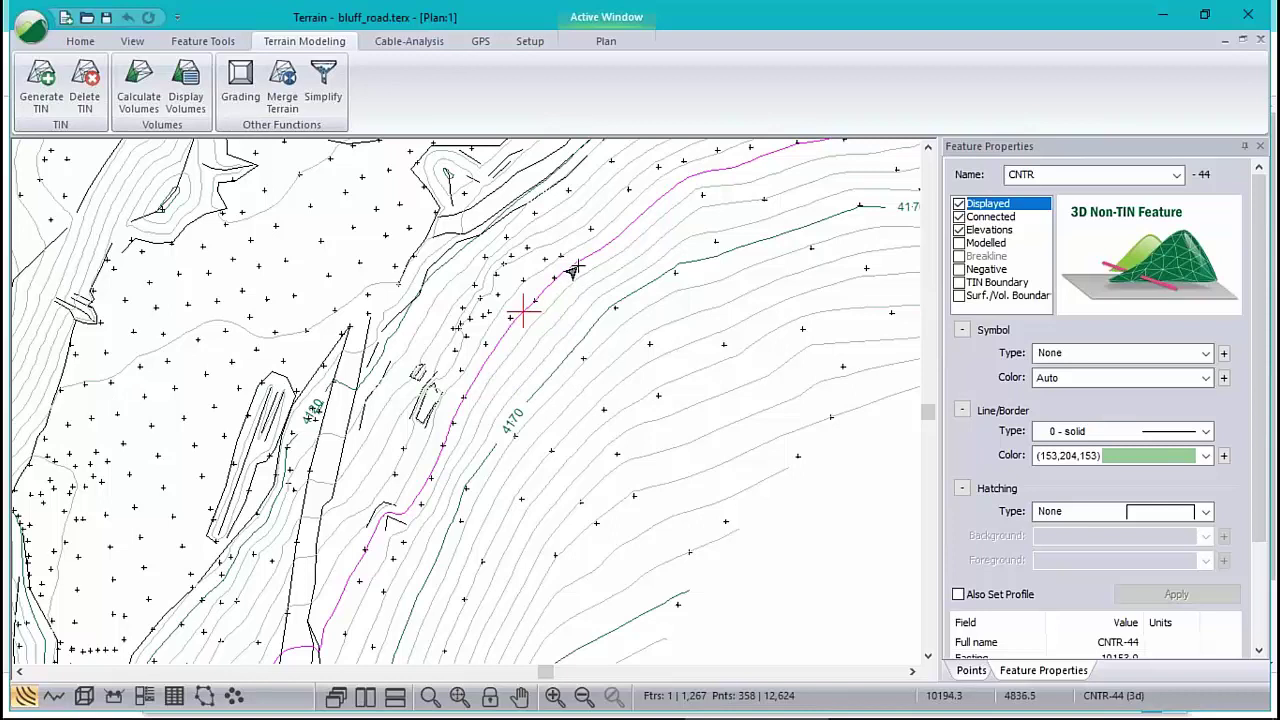
pyautogui.moveTo(567, 271)
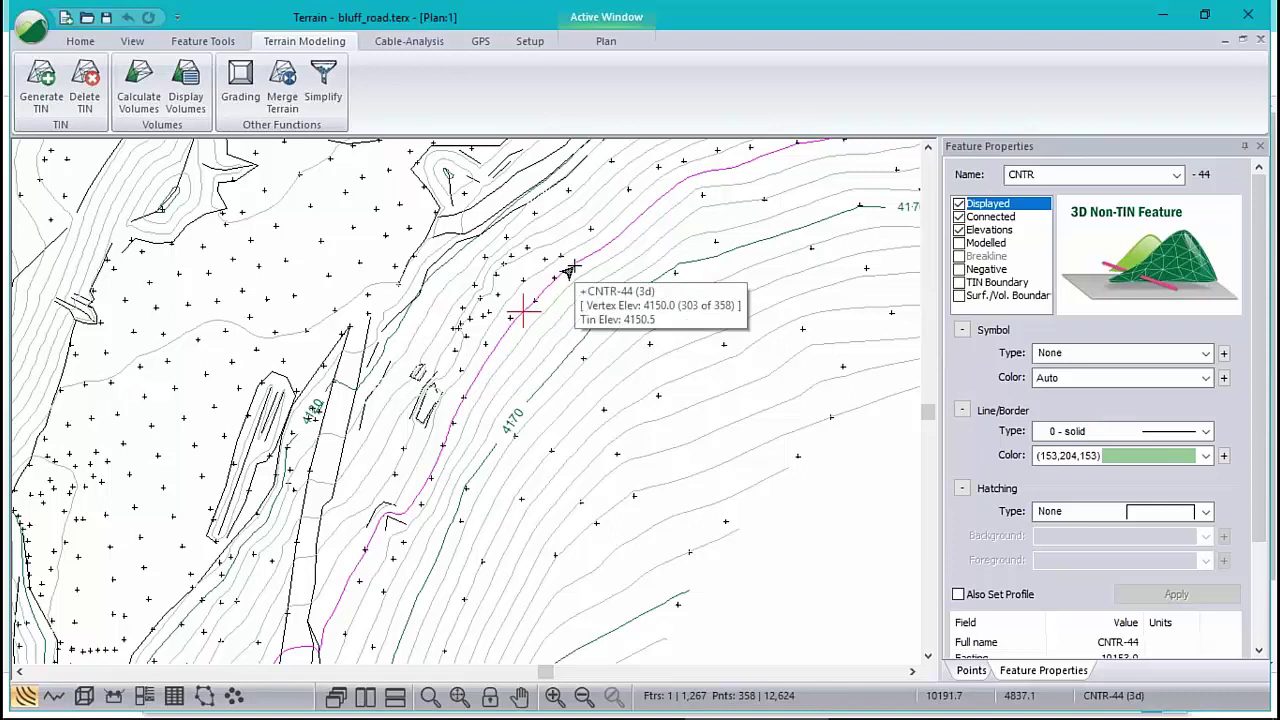
# Step: Copy contour CNTR-44 and start a new untitled drawing to paste it into
pyautogui.rightClick(529, 329)
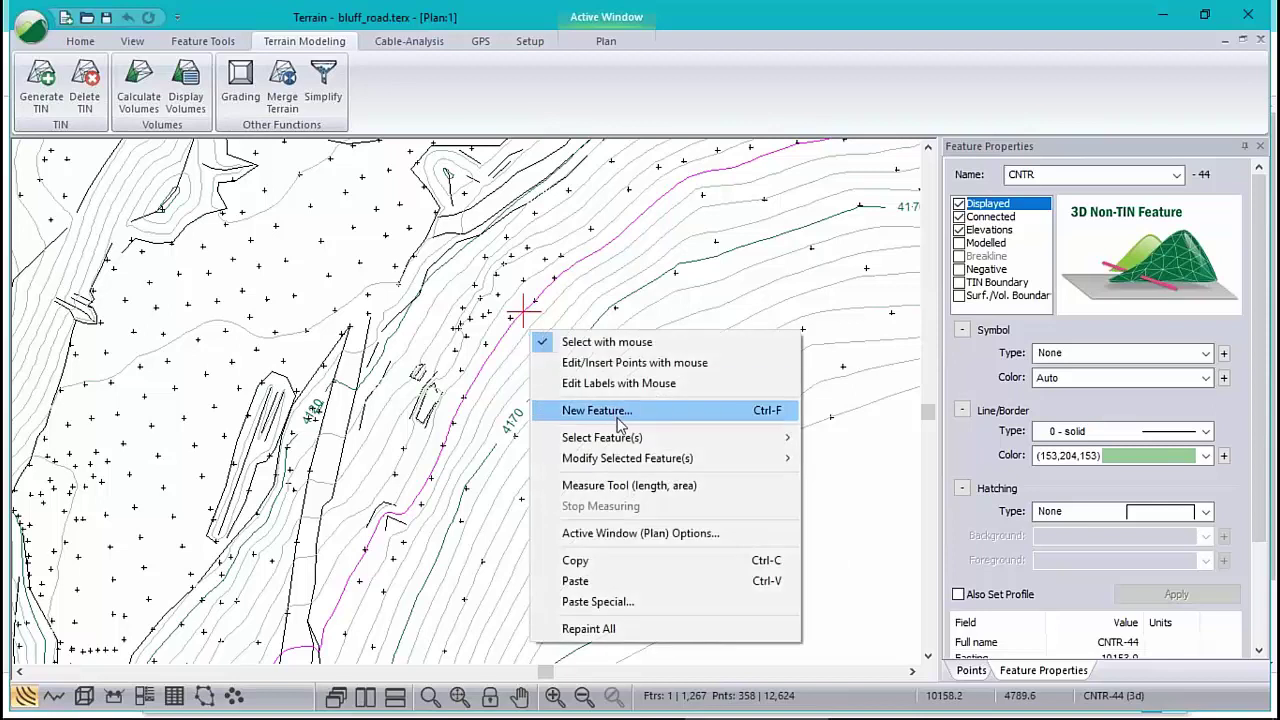
pyautogui.click(600, 561)
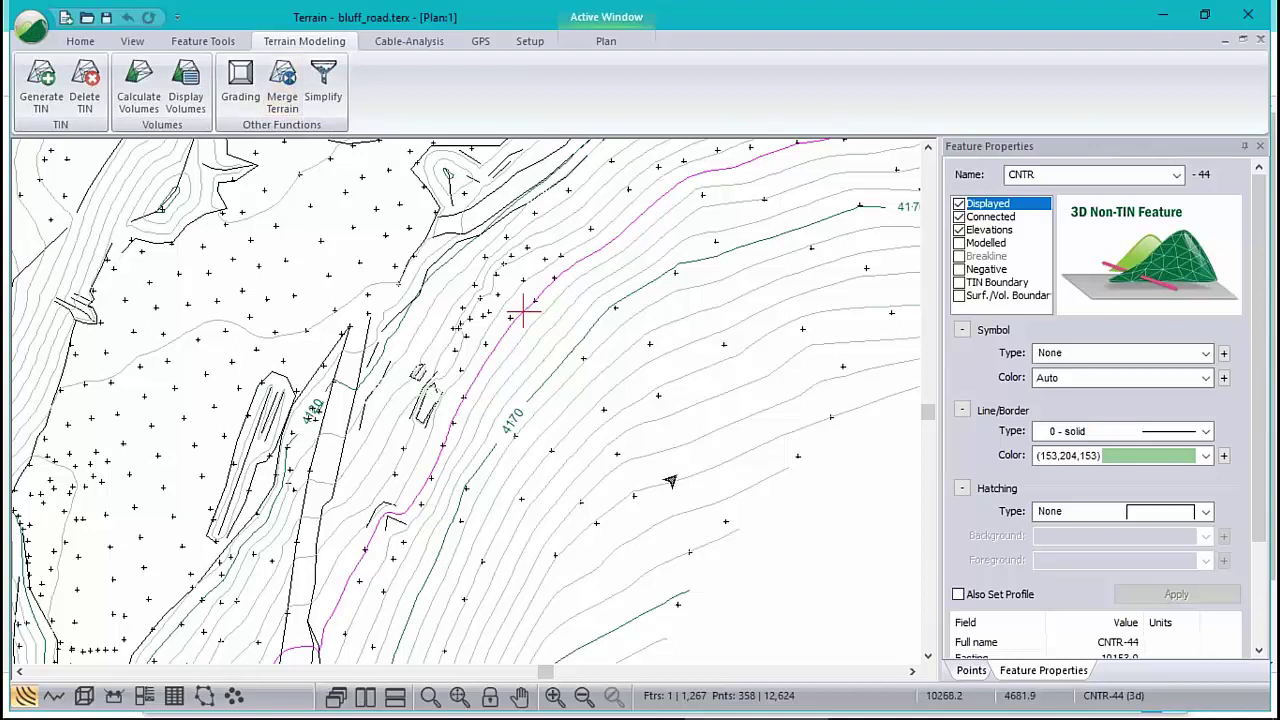
pyautogui.click(31, 27)
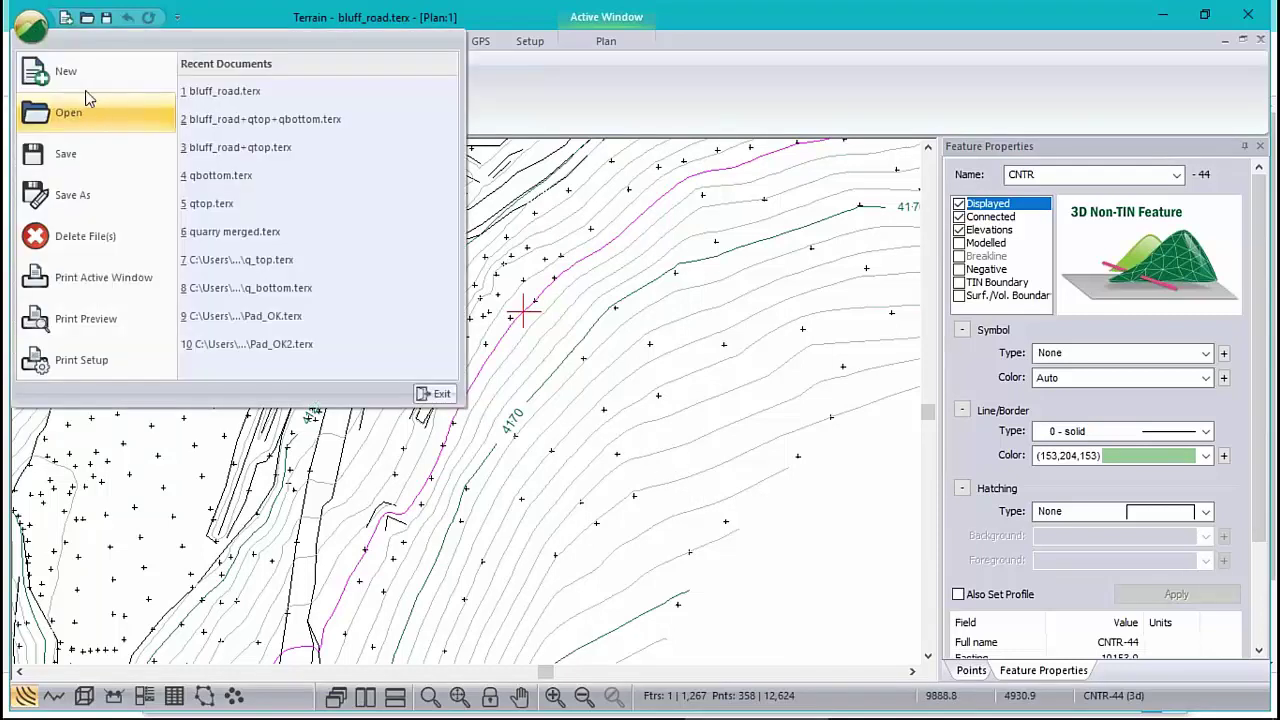
pyautogui.click(72, 70)
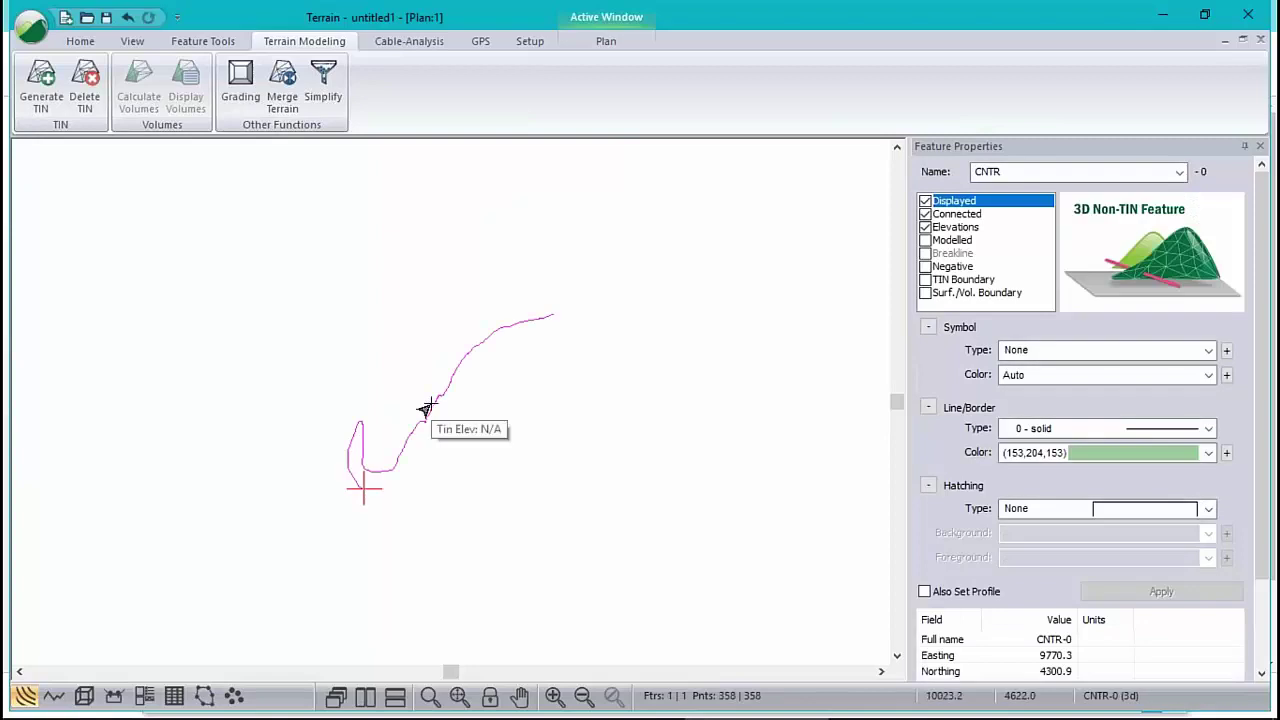
pyautogui.rightClick(360, 284)
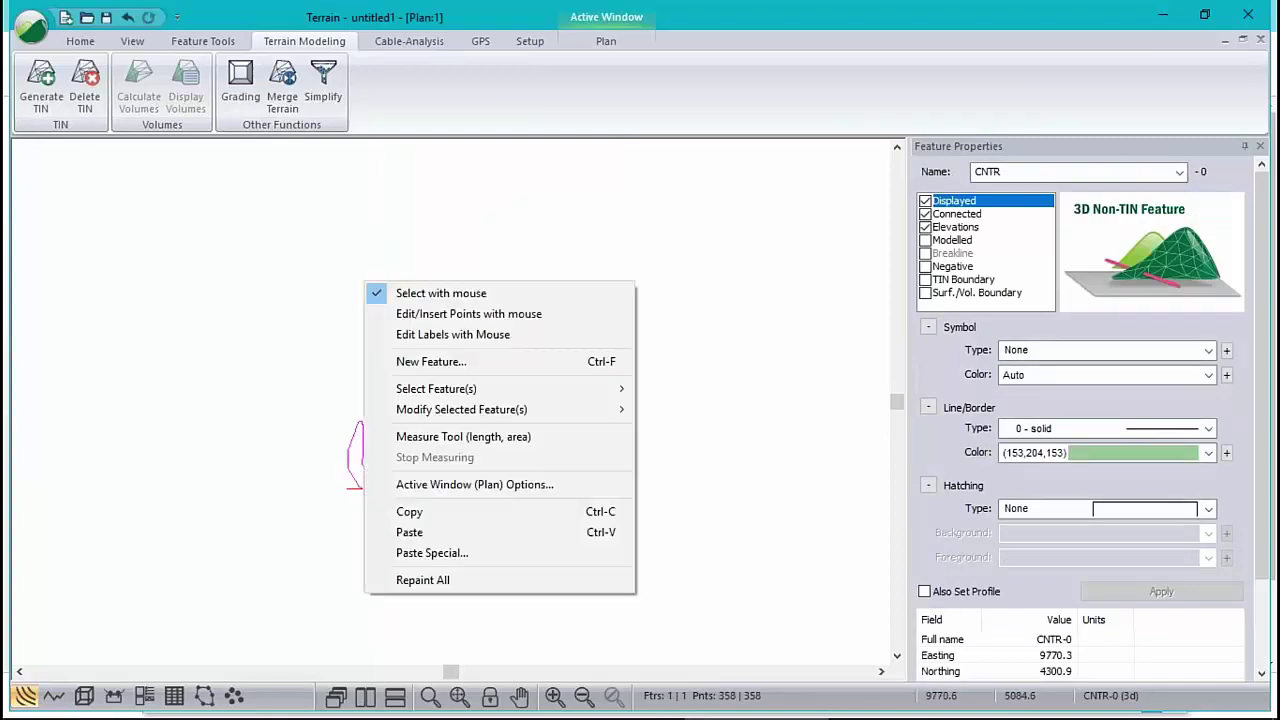
# Step: Add bluff_road.terx as the plan's background drawing and zoom in
pyautogui.moveTo(452, 410)
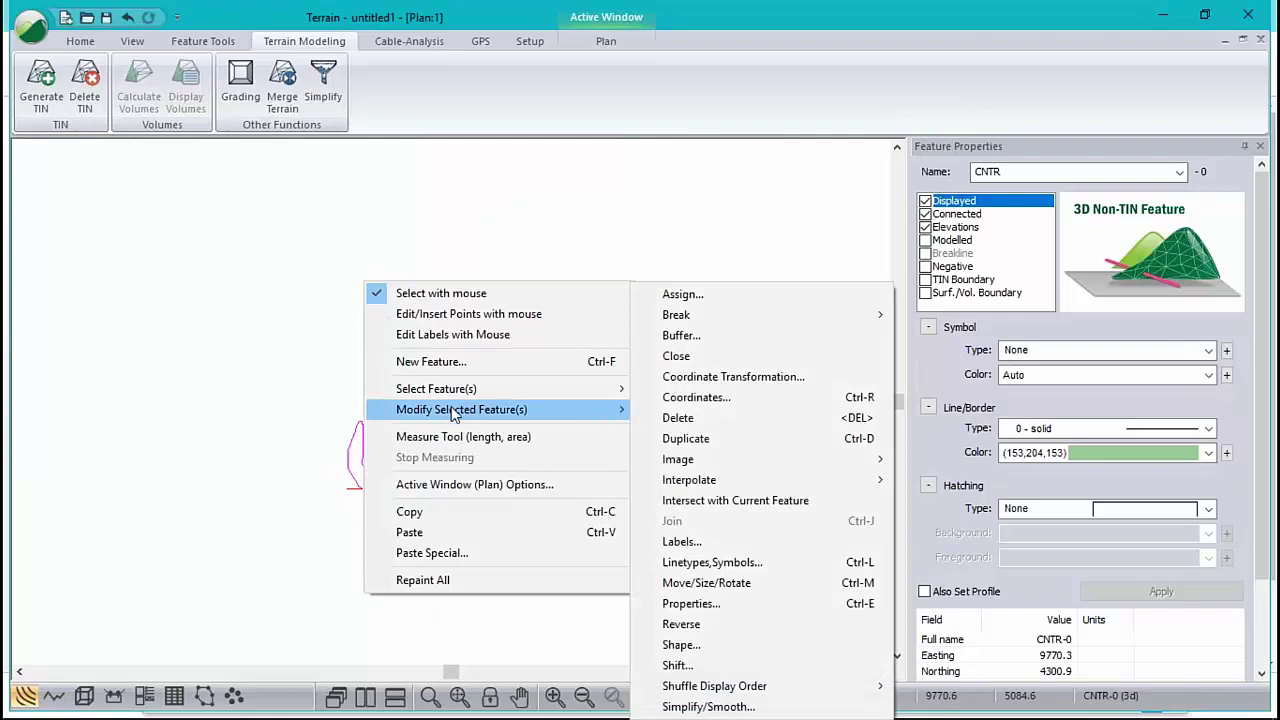
pyautogui.click(445, 485)
pyautogui.click(448, 155)
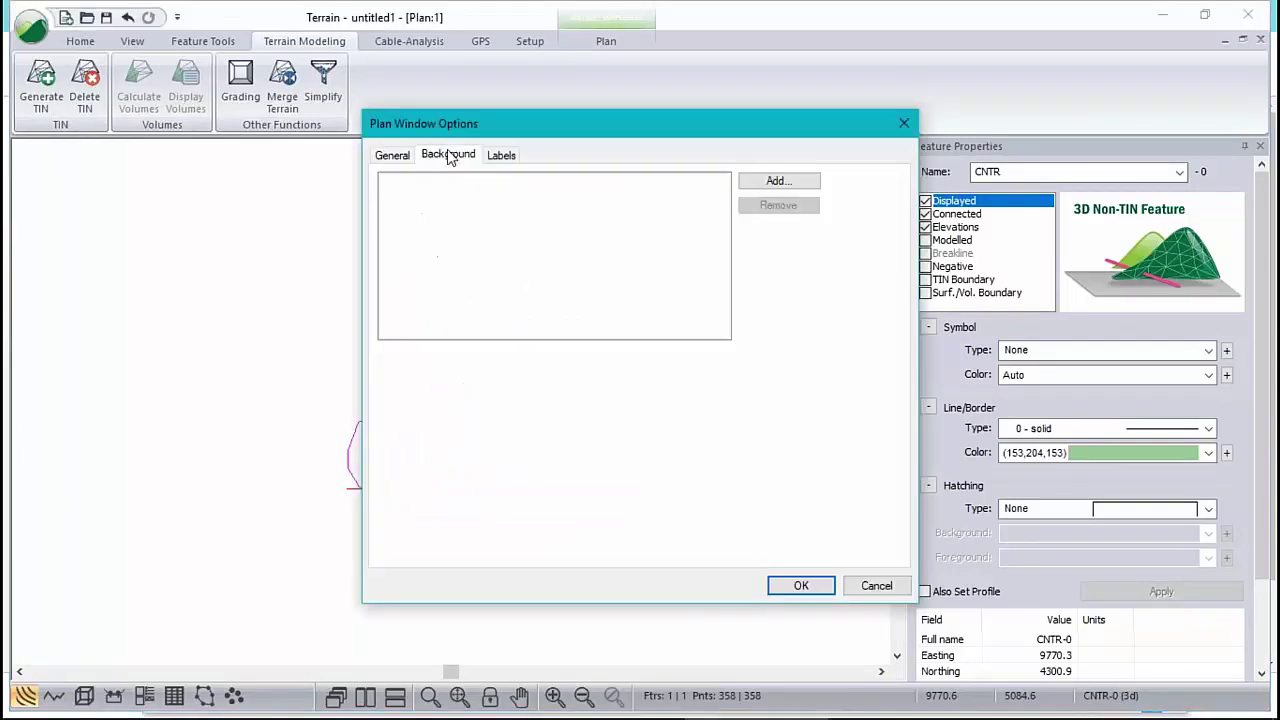
pyautogui.click(778, 180)
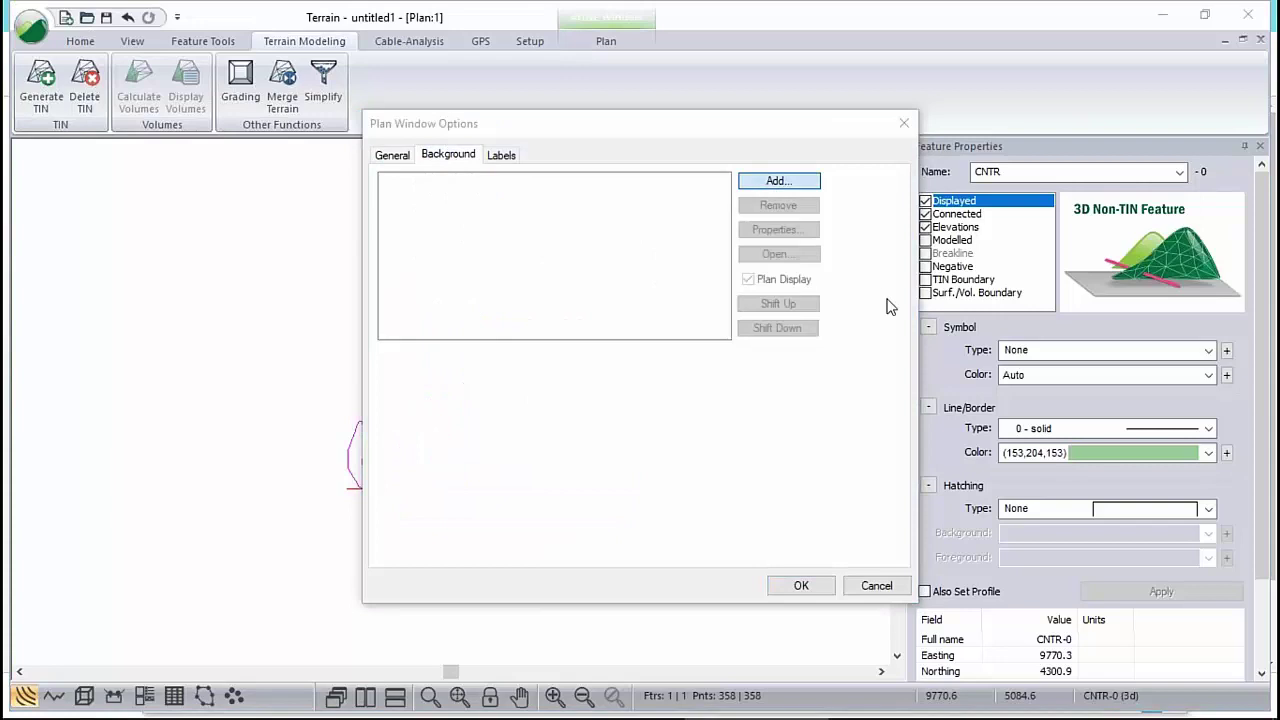
pyautogui.click(663, 269)
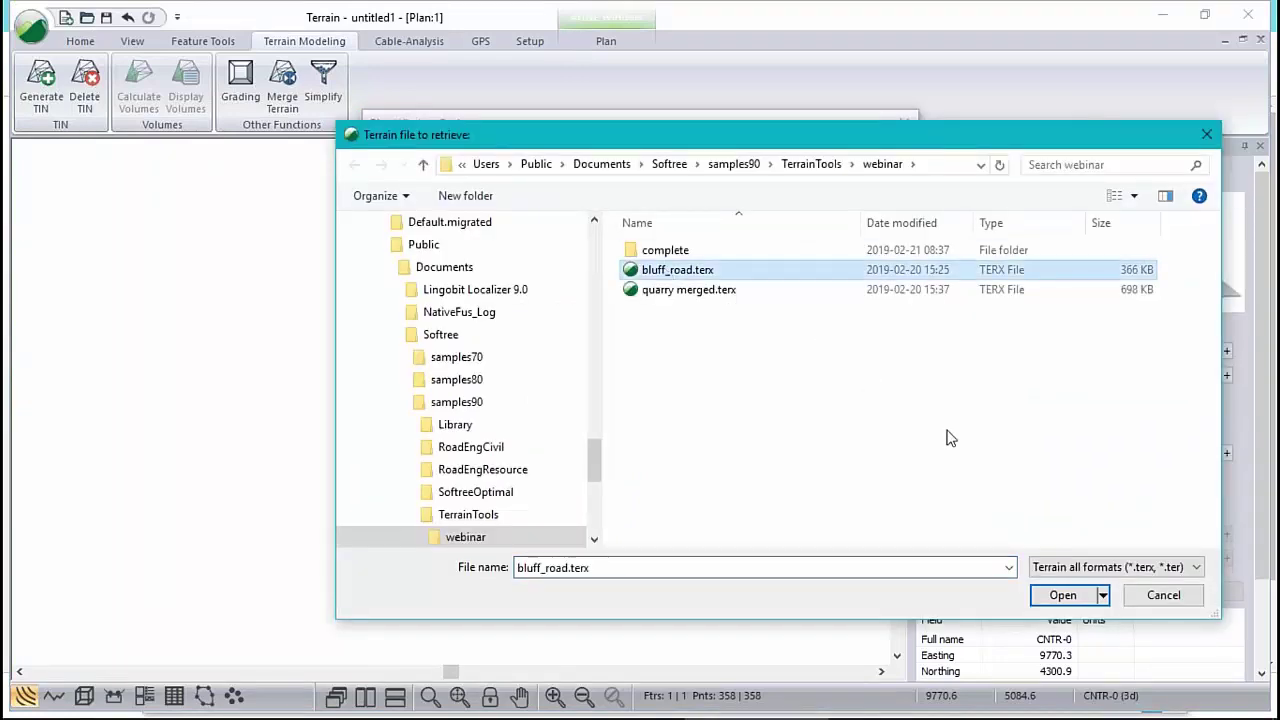
pyautogui.click(1062, 594)
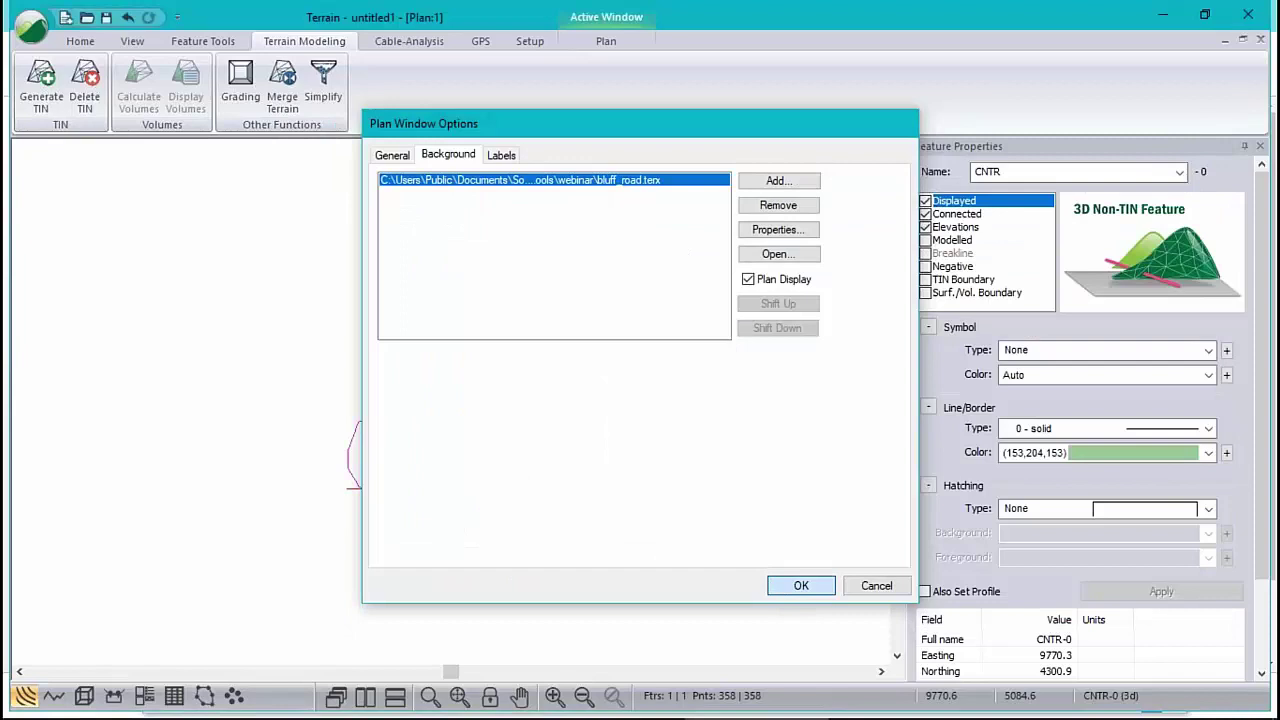
pyautogui.click(801, 585)
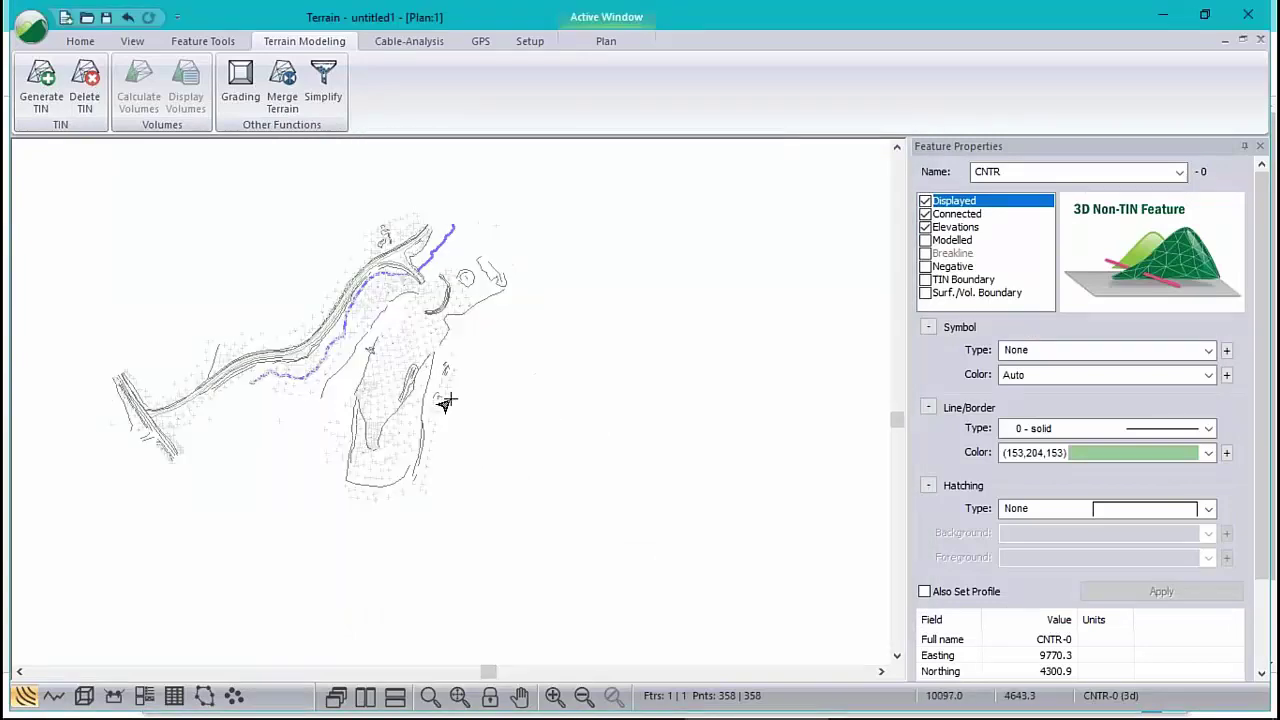
pyautogui.scroll(5, 445, 400)
# Step: Zoom to the copied contour, mark a point near its lower end, and select the upper piece
pyautogui.moveTo(480, 286); pyautogui.dragTo(170, 598, button='middle')
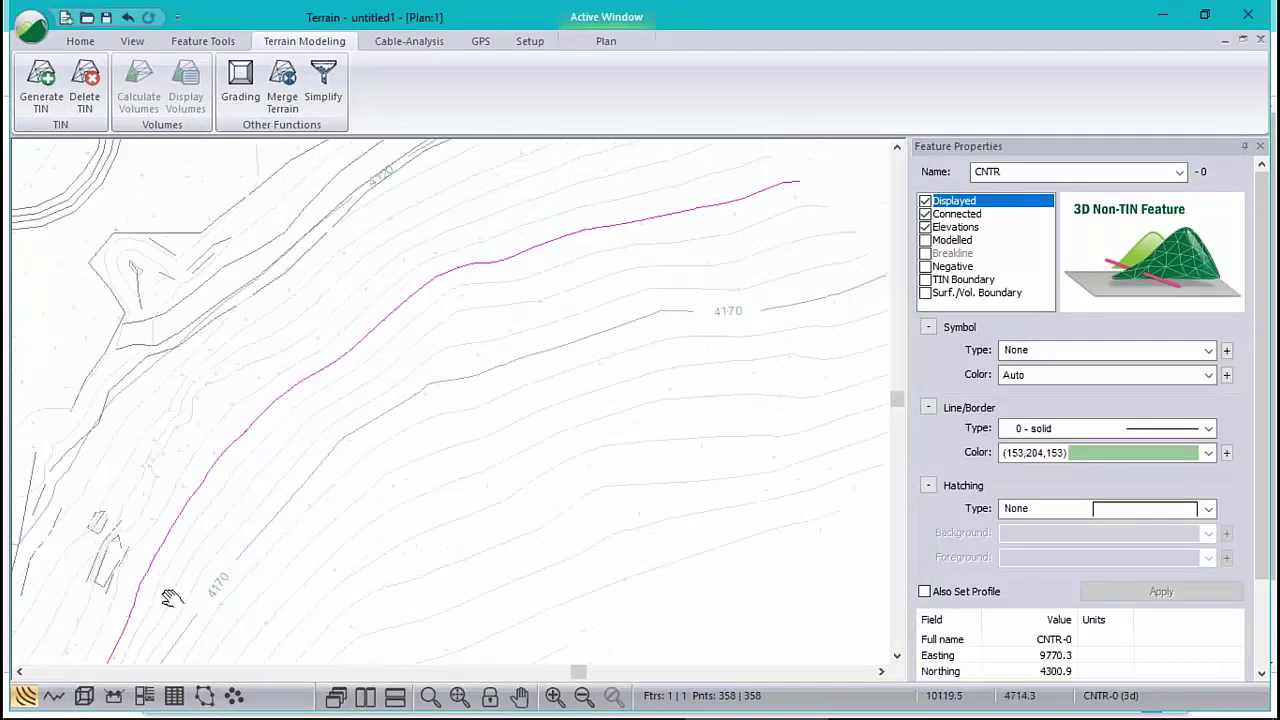
pyautogui.scroll(-1, 171, 598)
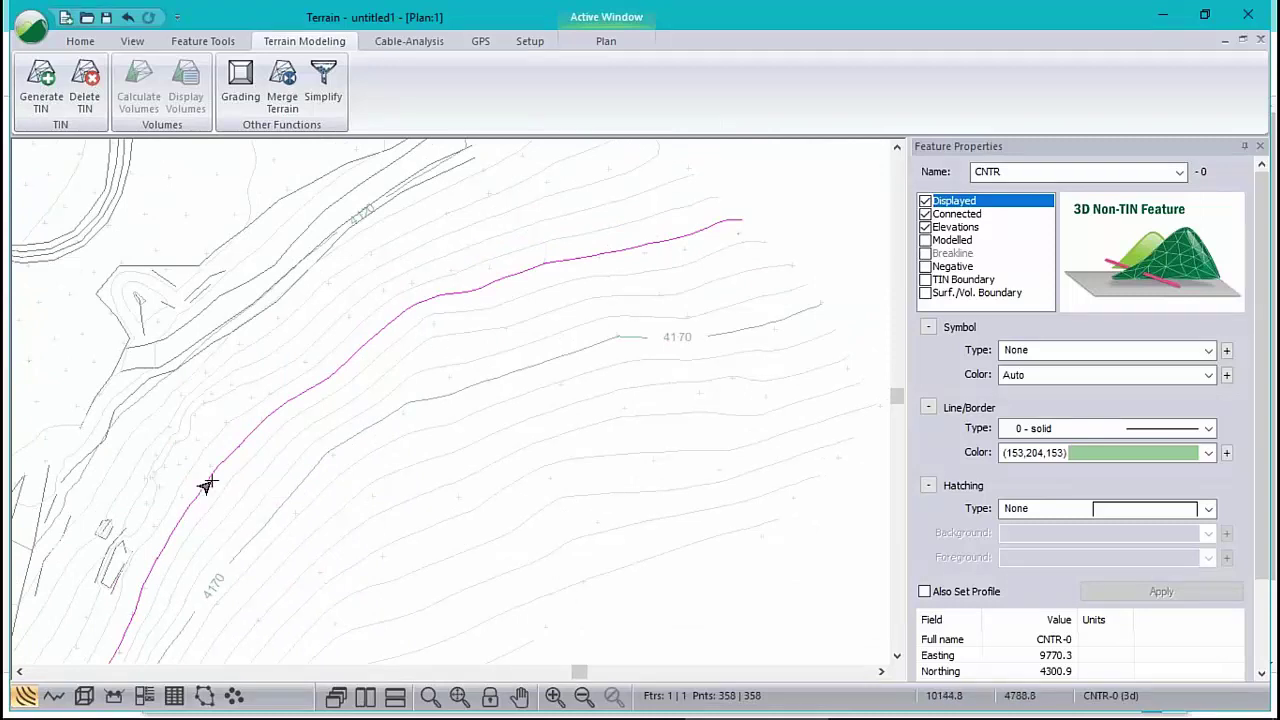
pyautogui.moveTo(205, 485)
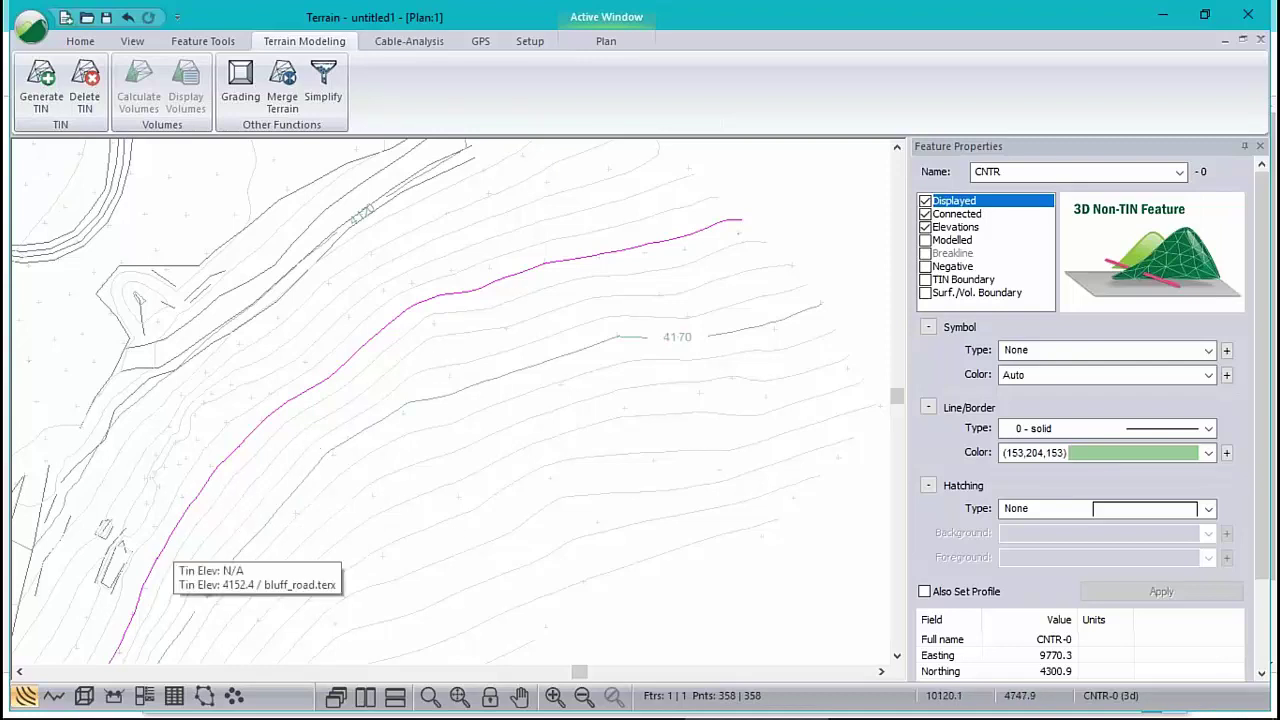
pyautogui.click(163, 546)
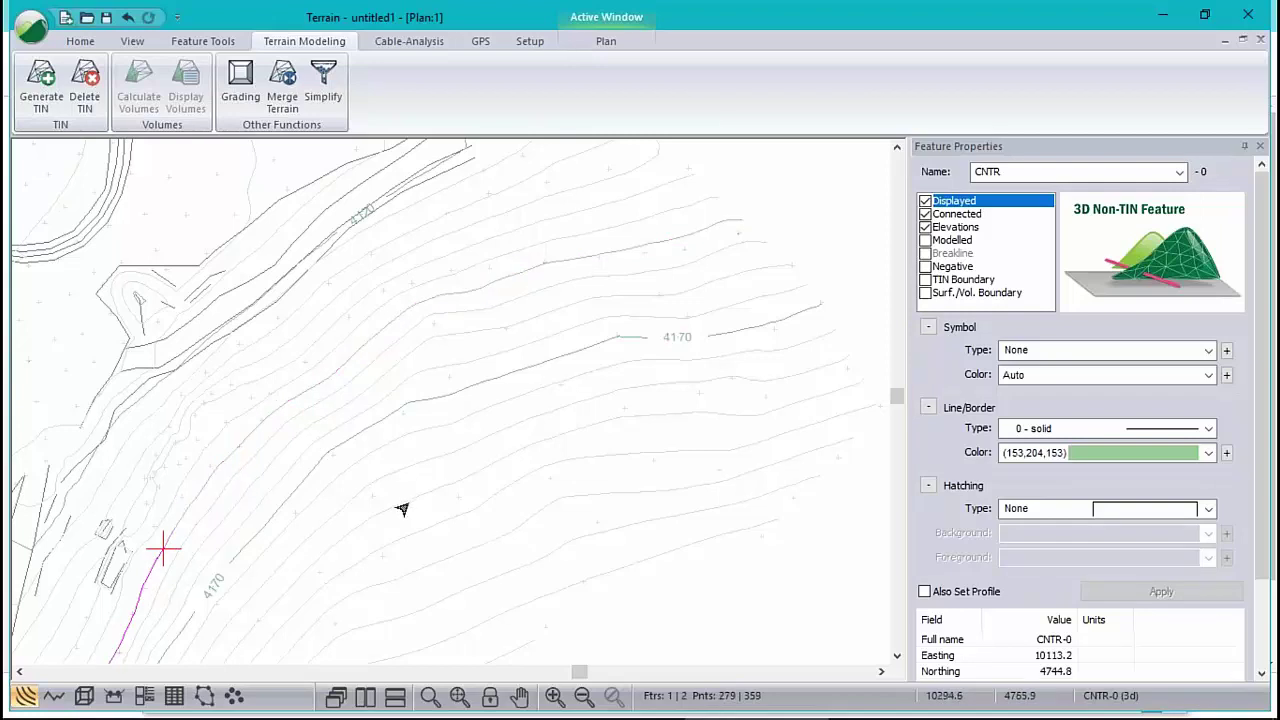
pyautogui.moveTo(285, 374); pyautogui.dragTo(322, 438)
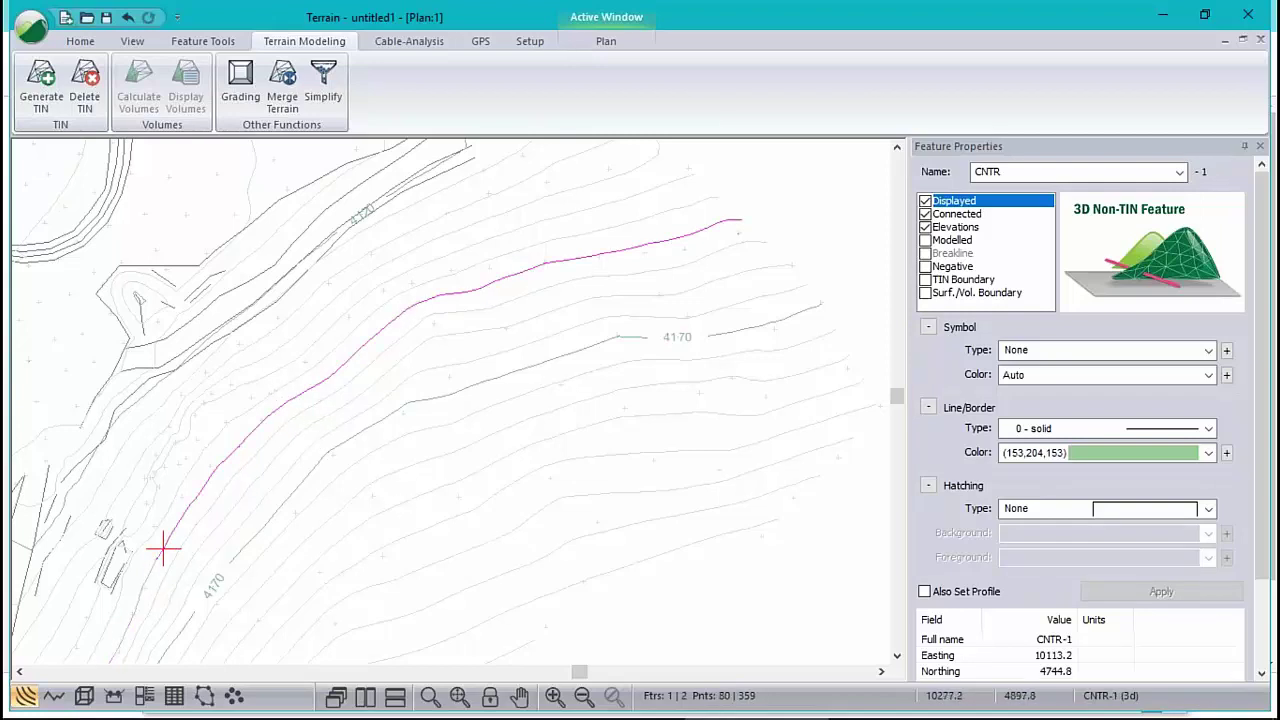
pyautogui.click(413, 304)
pyautogui.moveTo(576, 394)
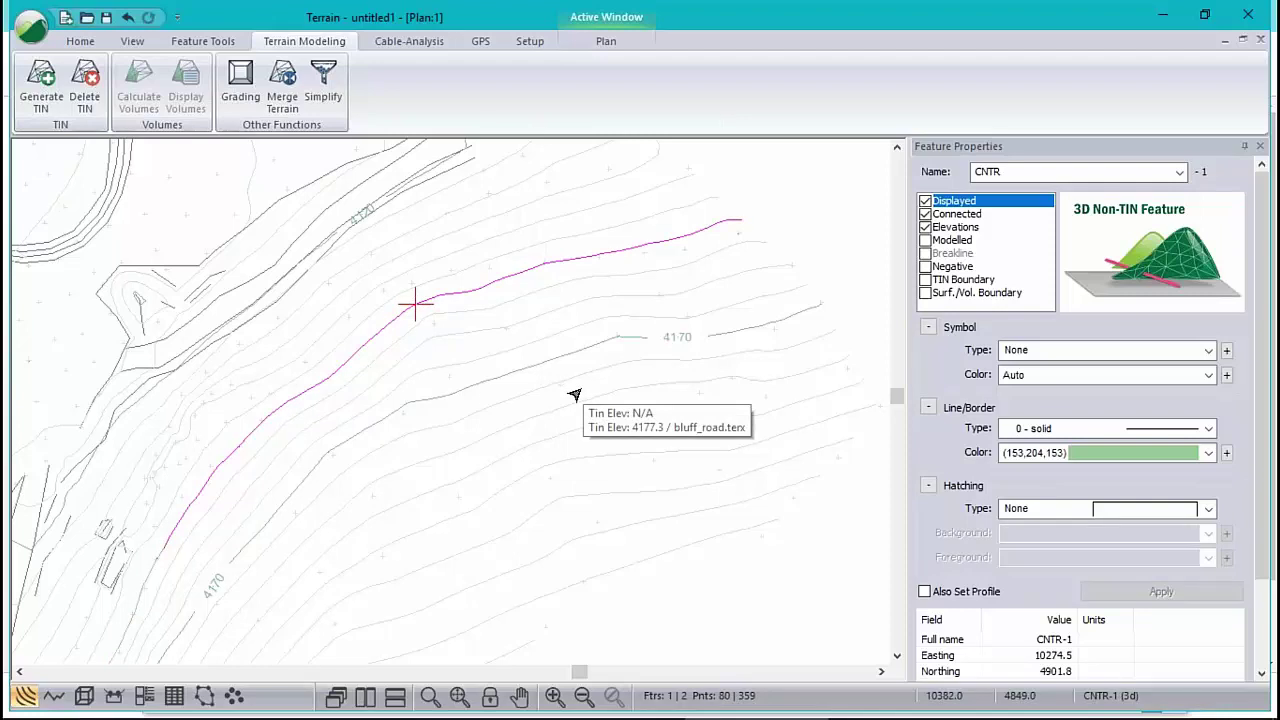
pyautogui.rightClick(440, 375)
pyautogui.moveTo(537, 503)
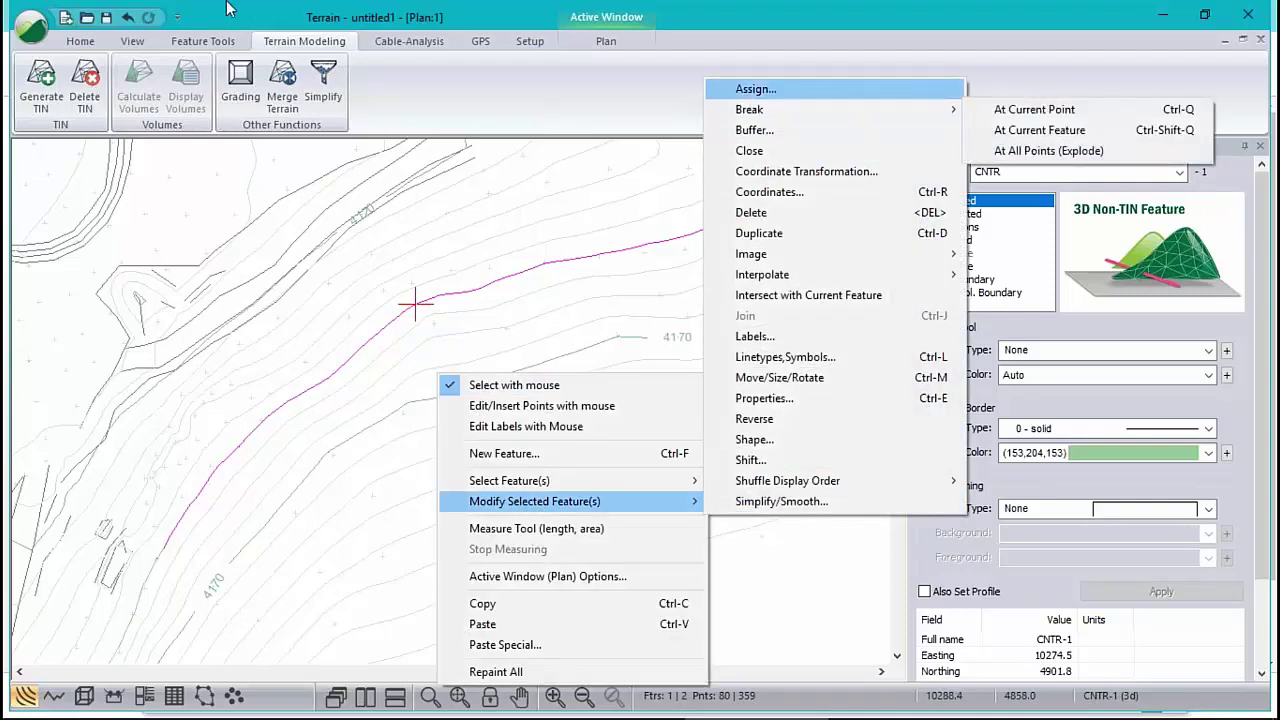
pyautogui.click(204, 41)
# Step: Break the contour at the current point and delete the cut-off upper piece
pyautogui.click(204, 41)
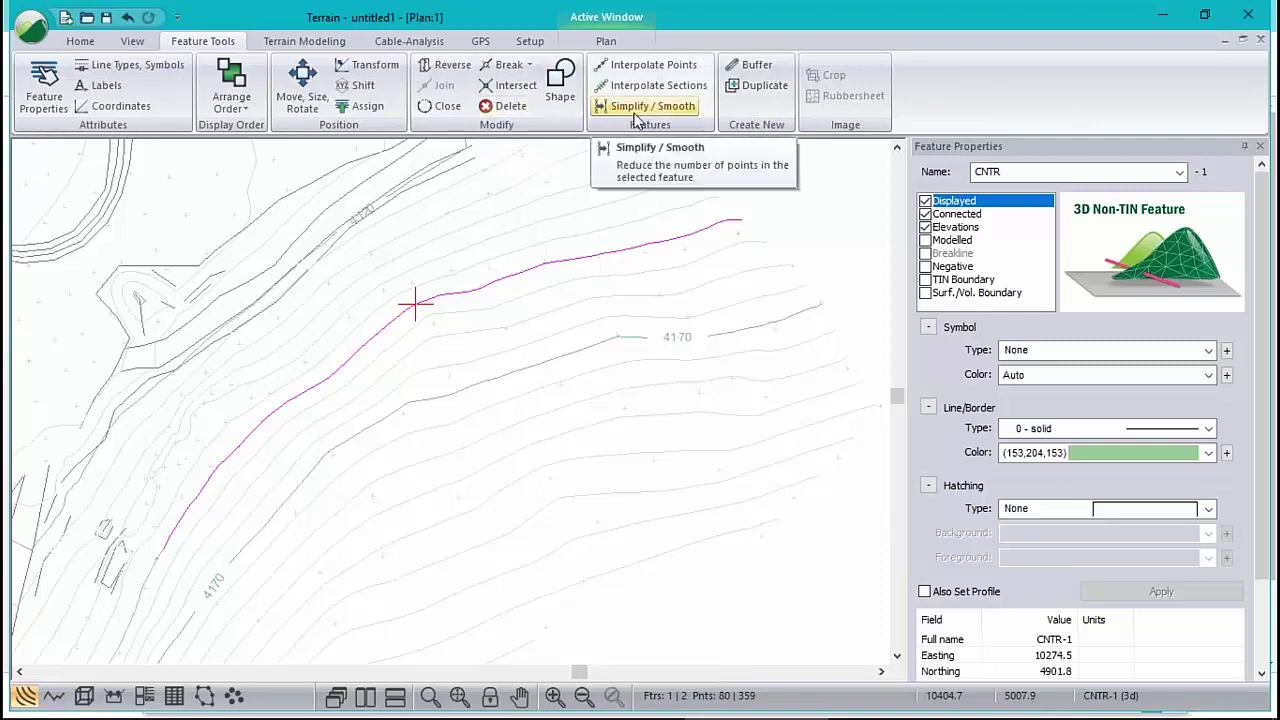
pyautogui.click(531, 66)
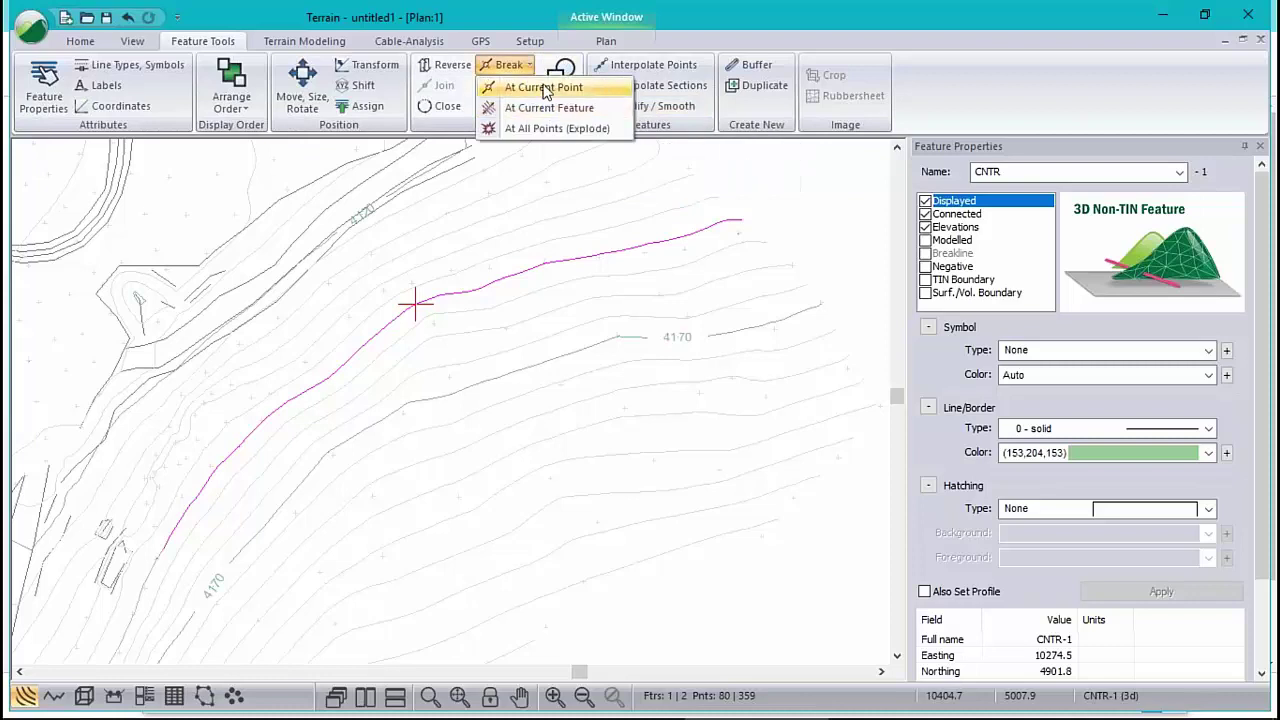
pyautogui.click(545, 88)
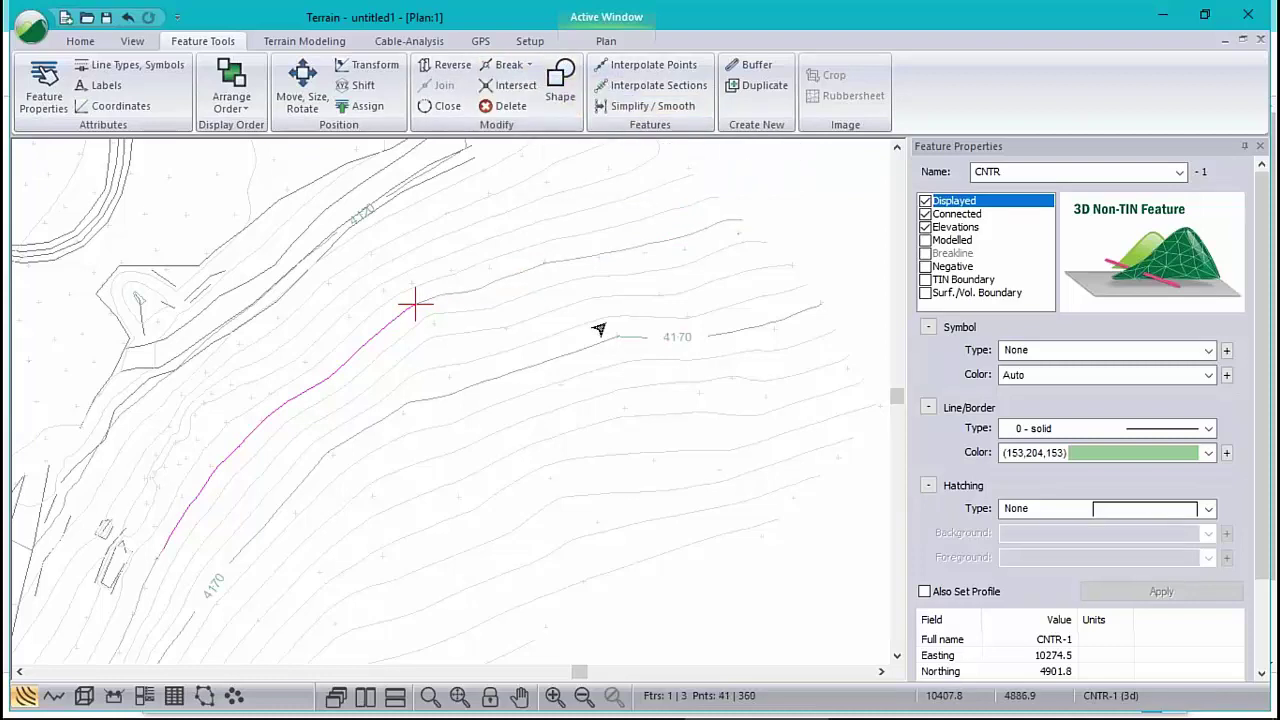
pyautogui.press('Delete')
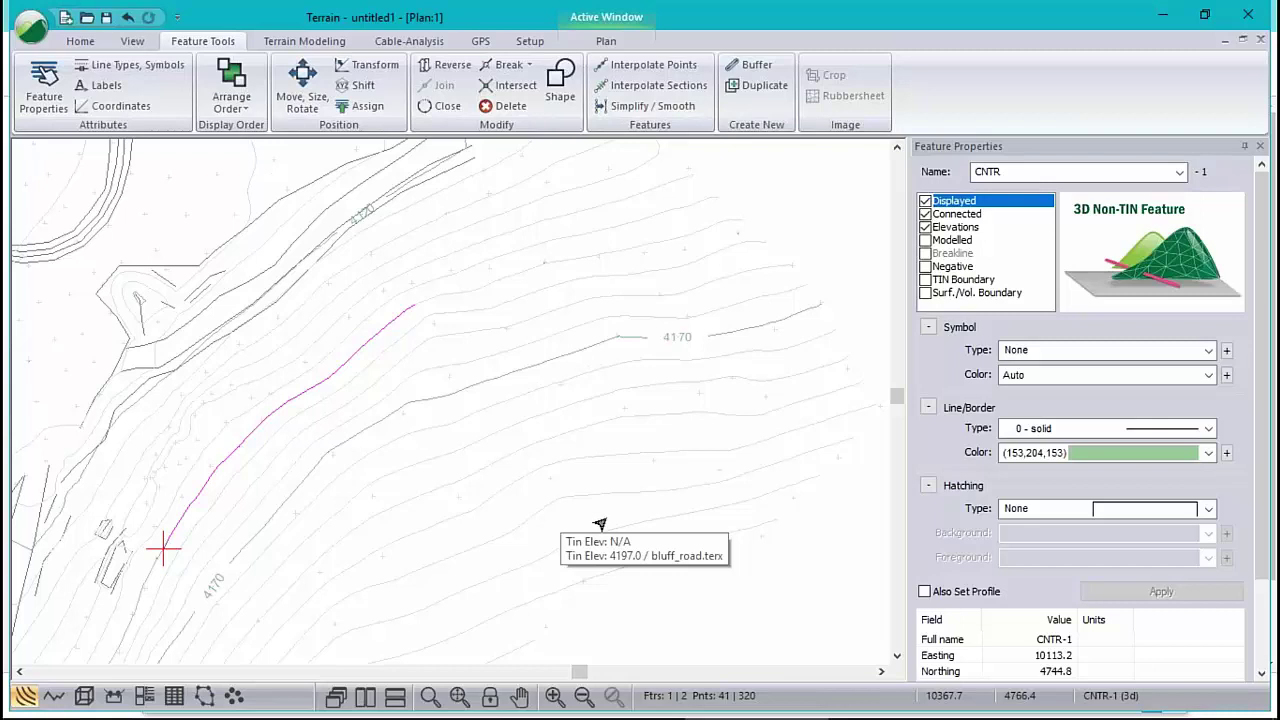
# Step: Rename the contour piece 'bottom', mark it Modelled, and give it a black line colour
pyautogui.doubleClick(987, 171)
pyautogui.write('bottom')
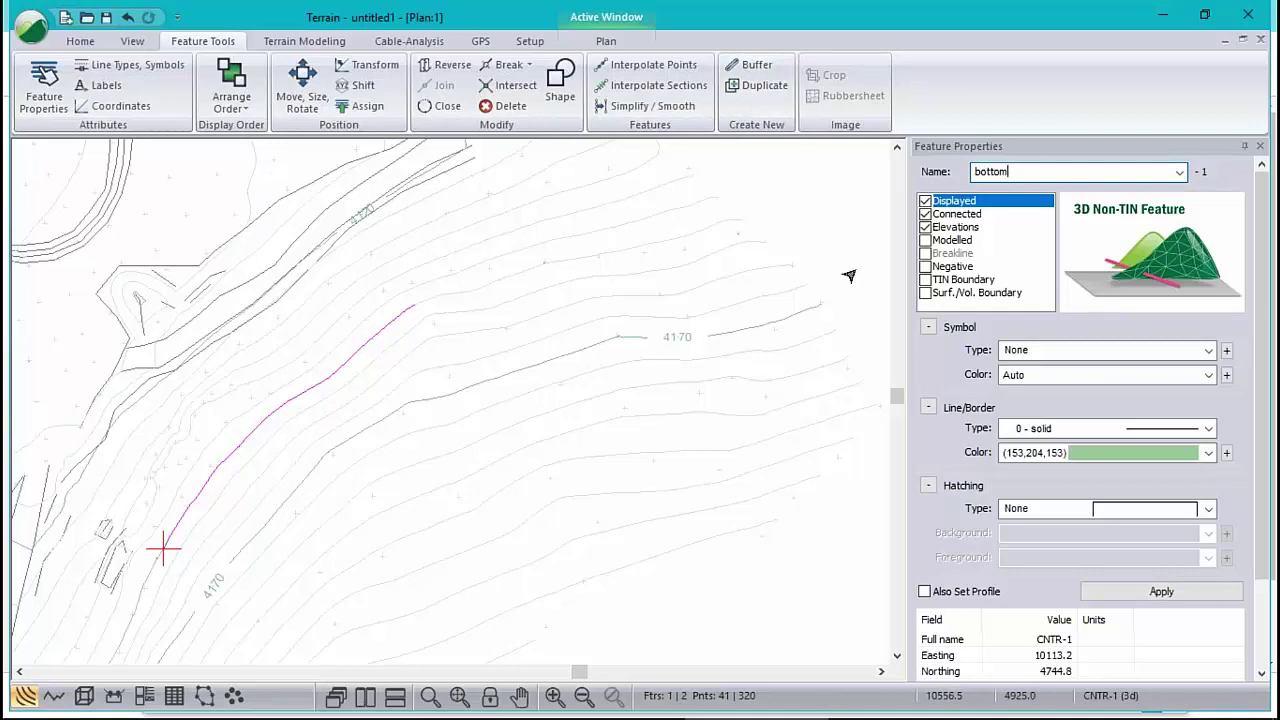
pyautogui.click(935, 242)
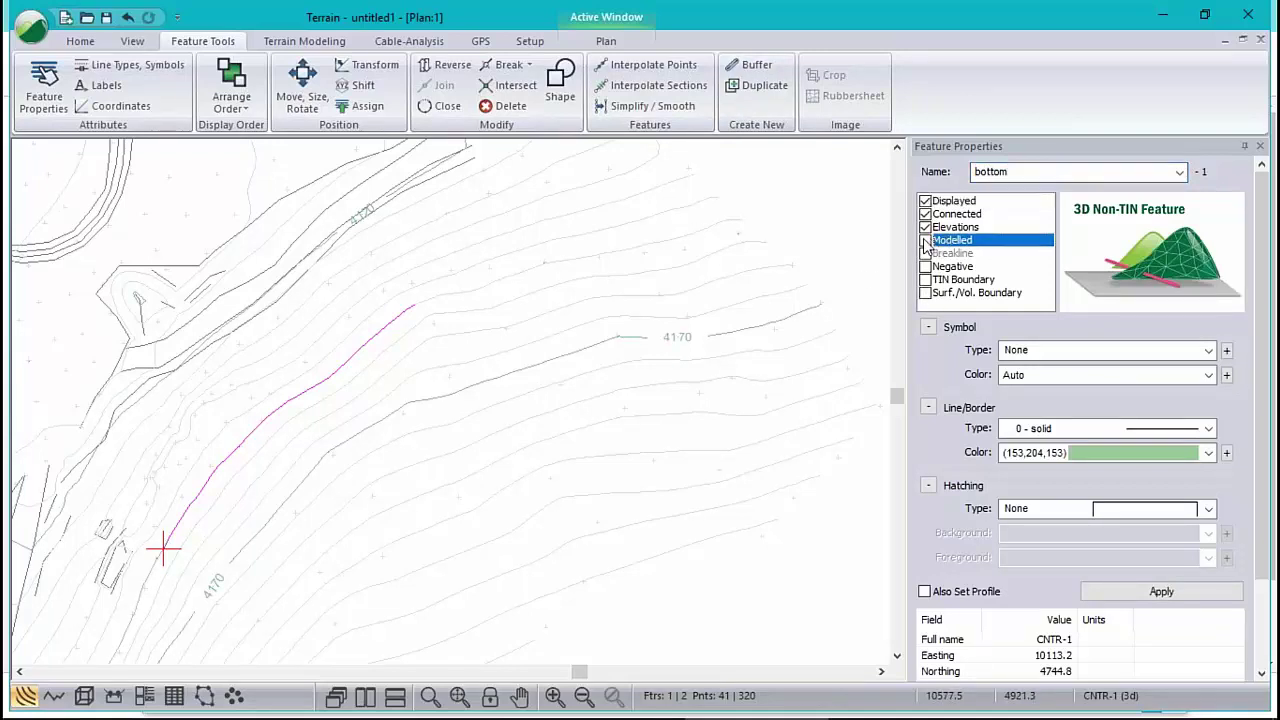
pyautogui.click(926, 241)
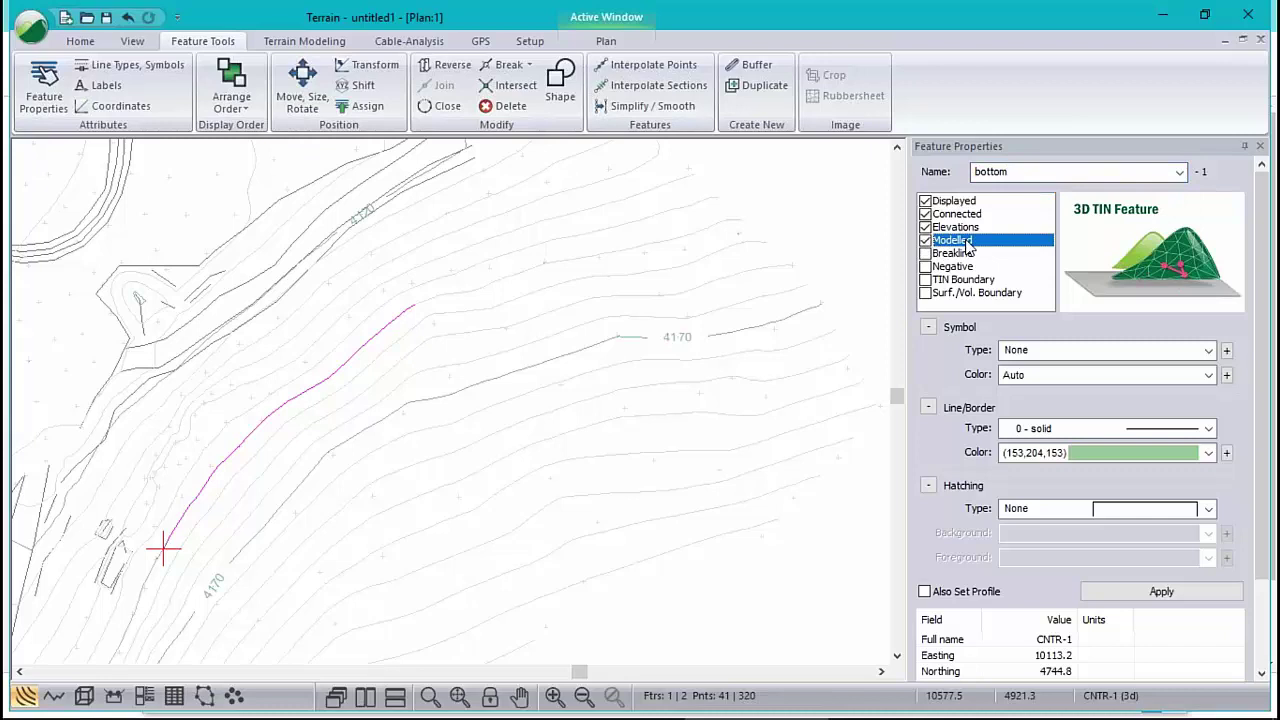
pyautogui.click(1208, 453)
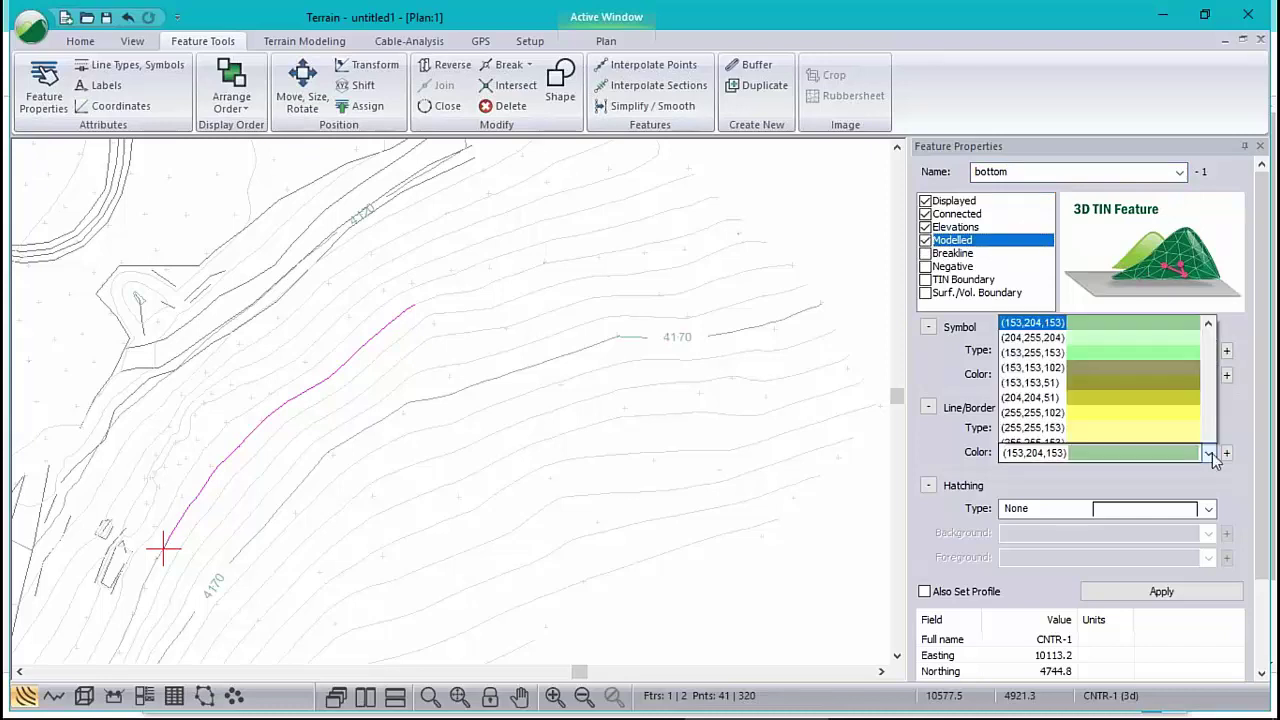
pyautogui.scroll(10, 1220, 376)
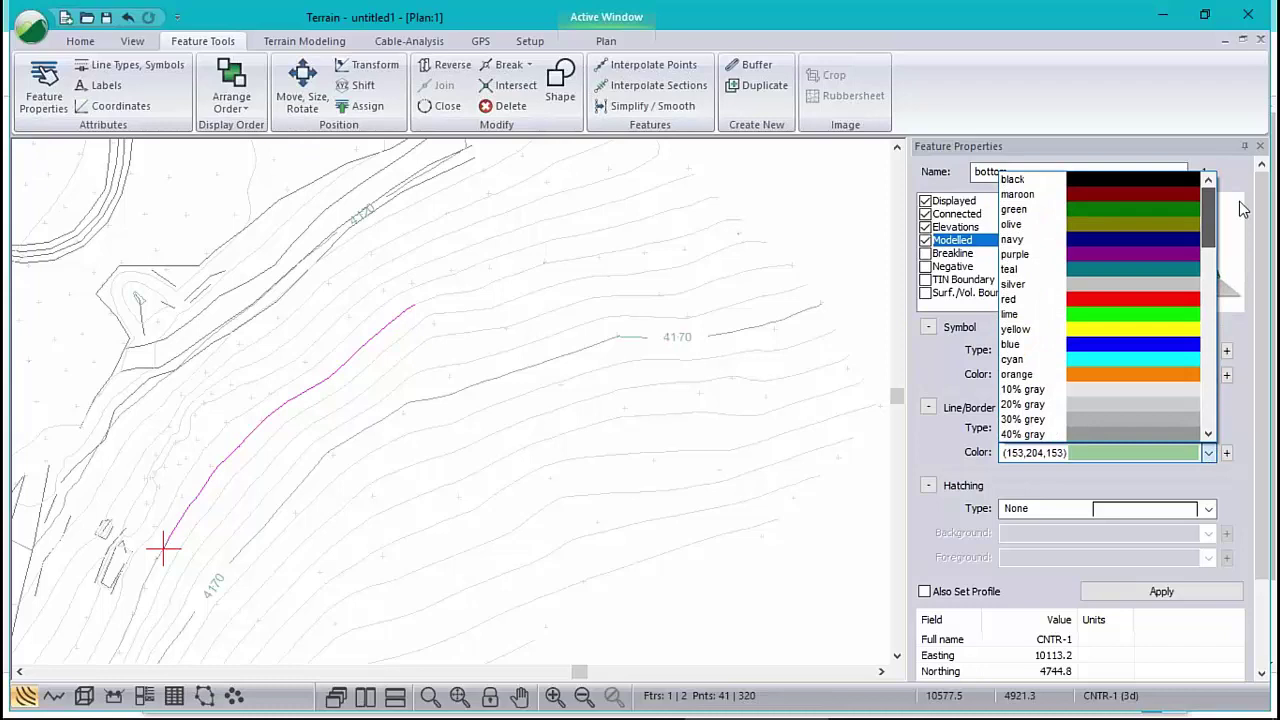
pyautogui.click(1190, 178)
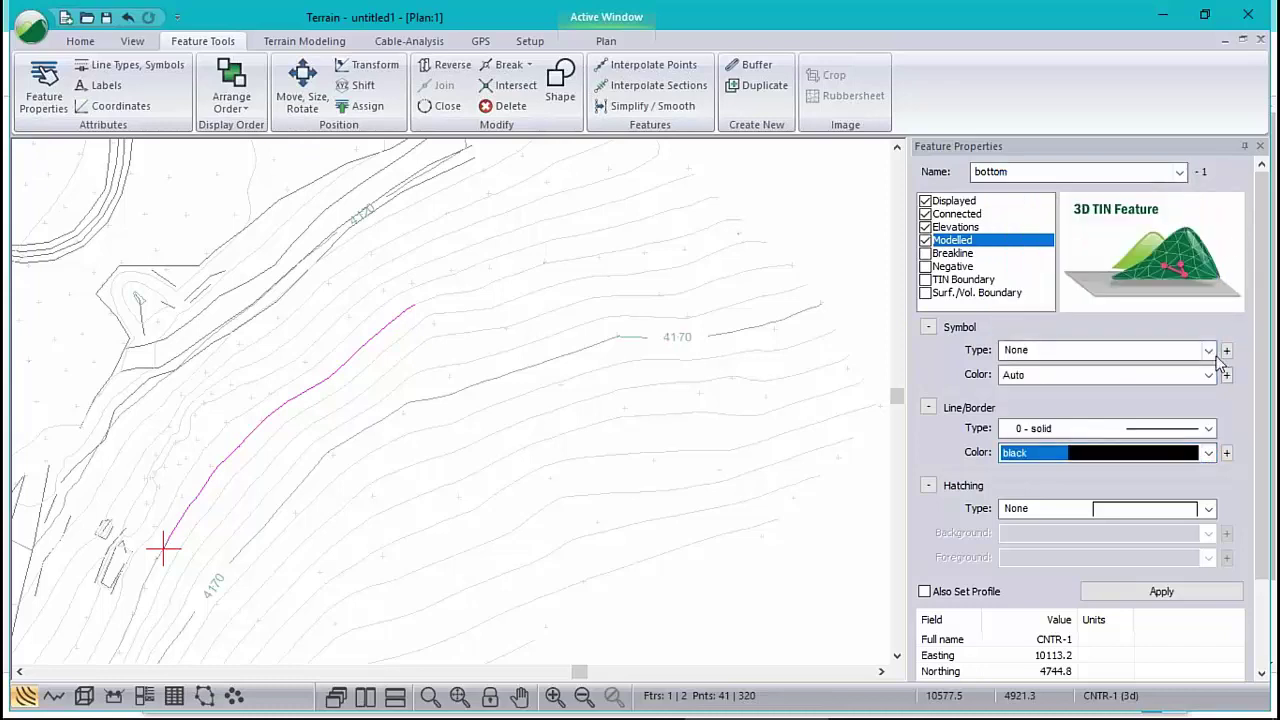
pyautogui.click(1162, 591)
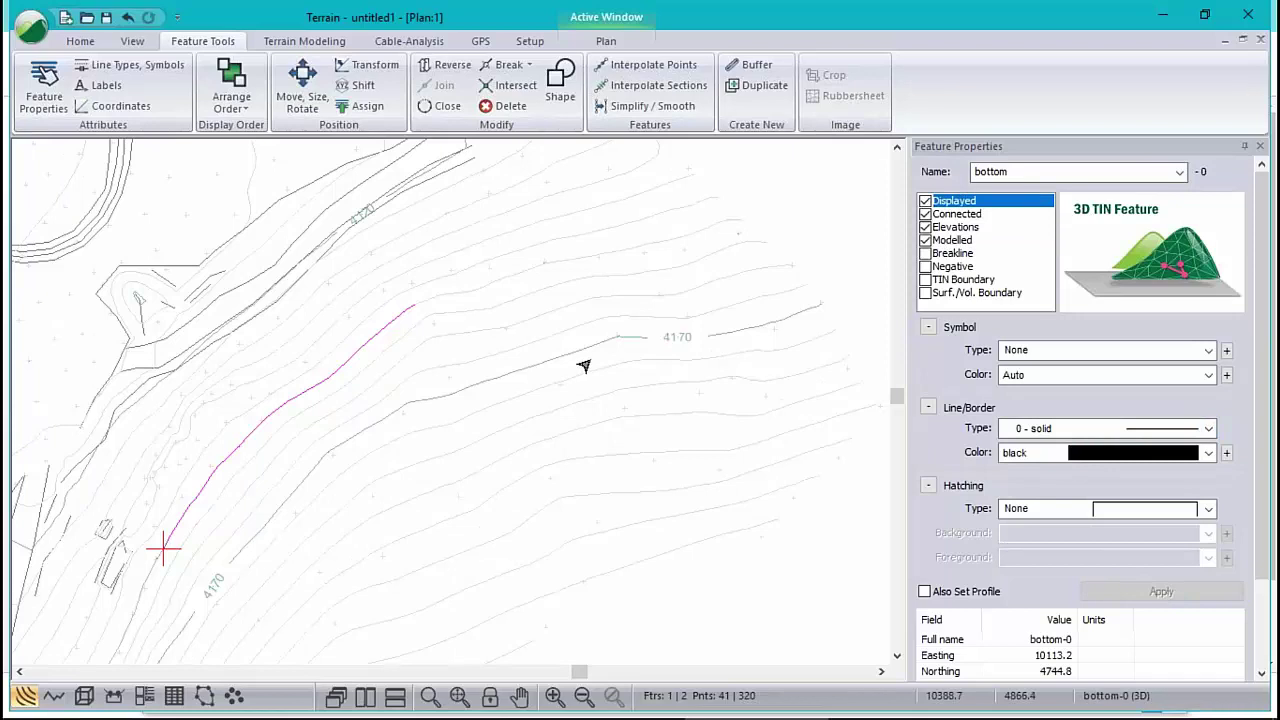
# Step: Insert new points on bottom-0 to close it into a 44-point pit-floor outline
pyautogui.rightClick(514, 272)
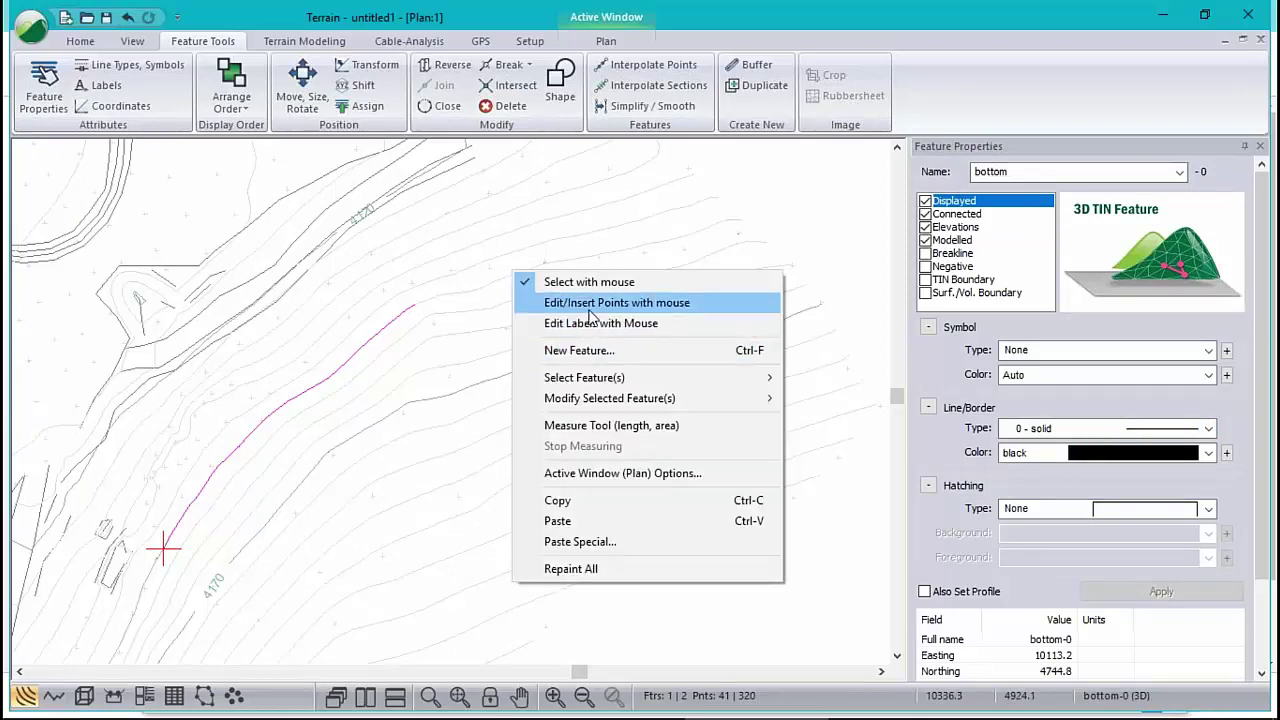
pyautogui.click(617, 302)
pyautogui.moveTo(470, 300); pyautogui.dragTo(455, 502)
pyautogui.click(455, 496)
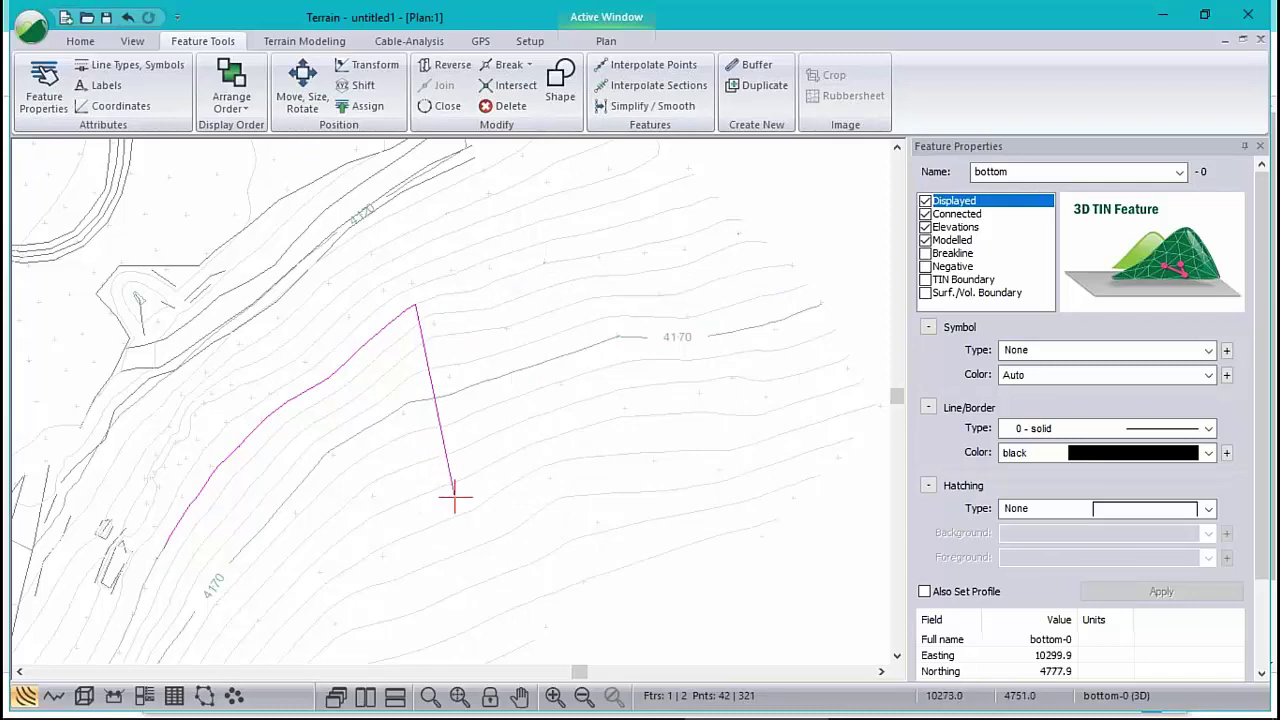
pyautogui.click(335, 603)
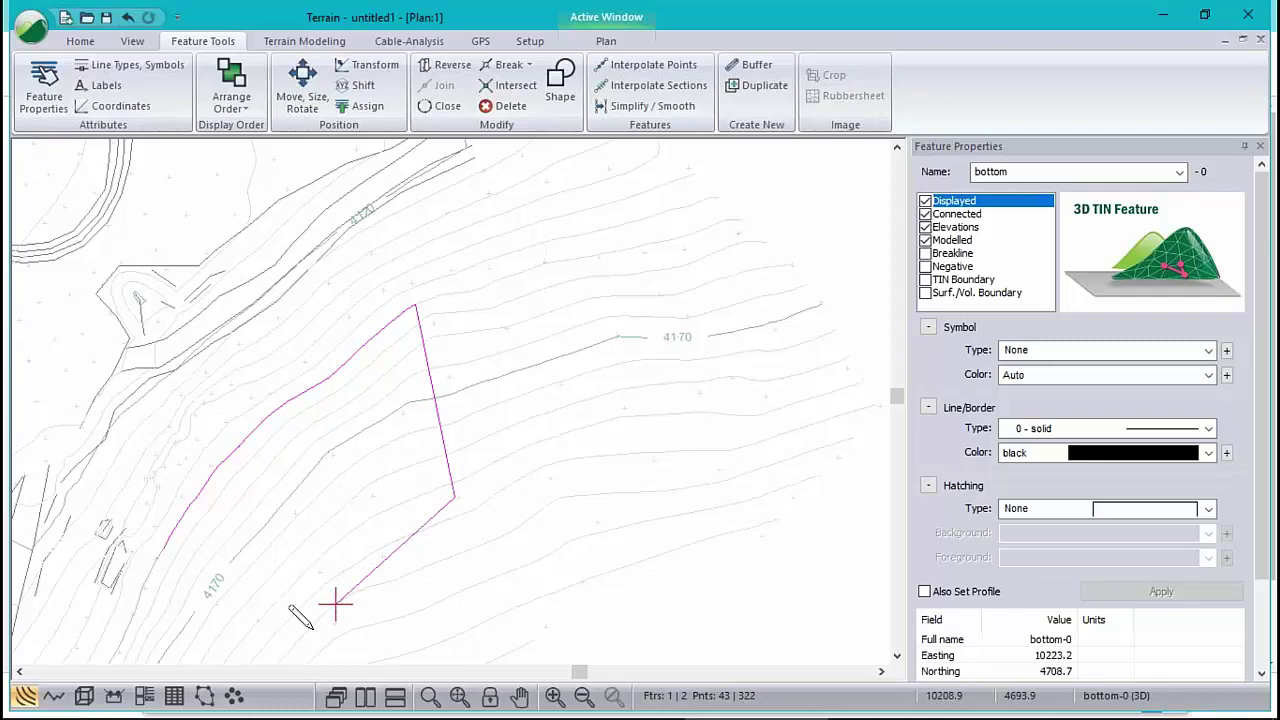
pyautogui.click(163, 548)
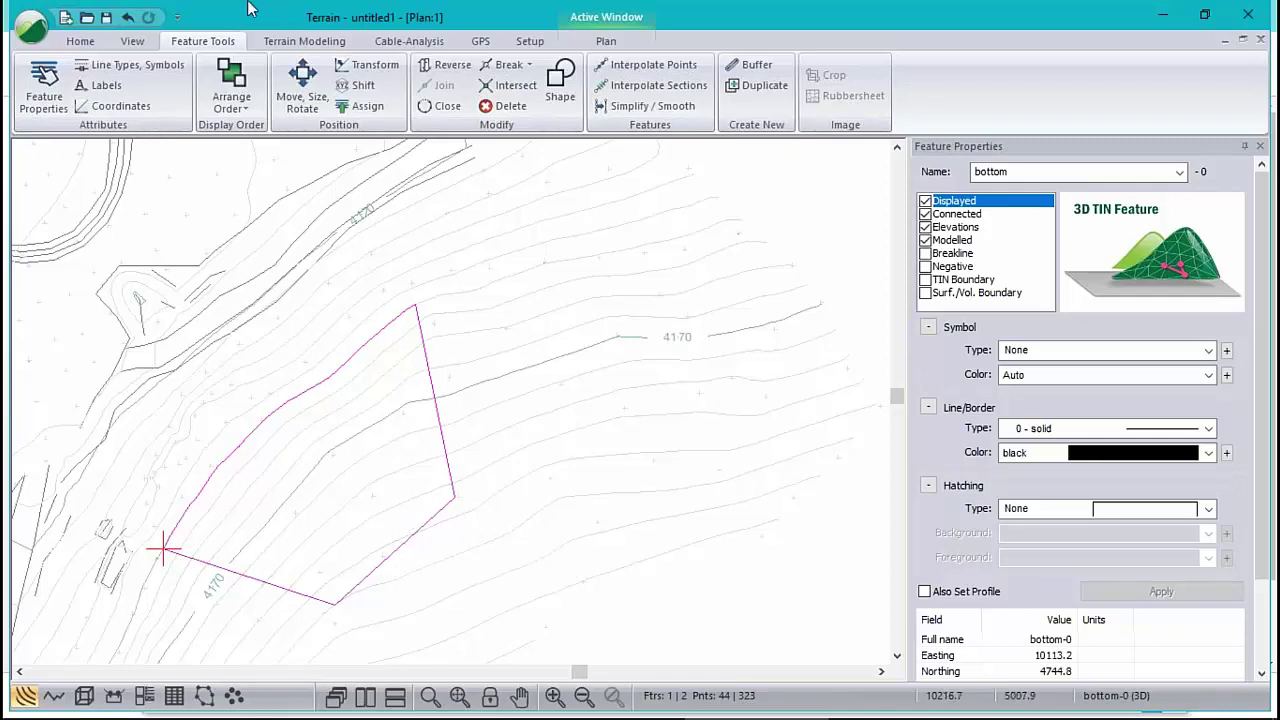
pyautogui.click(296, 41)
# Step: Grade to bluff_road.terx as the target surface with upward slope 200 (1/2:1)
pyautogui.click(245, 90)
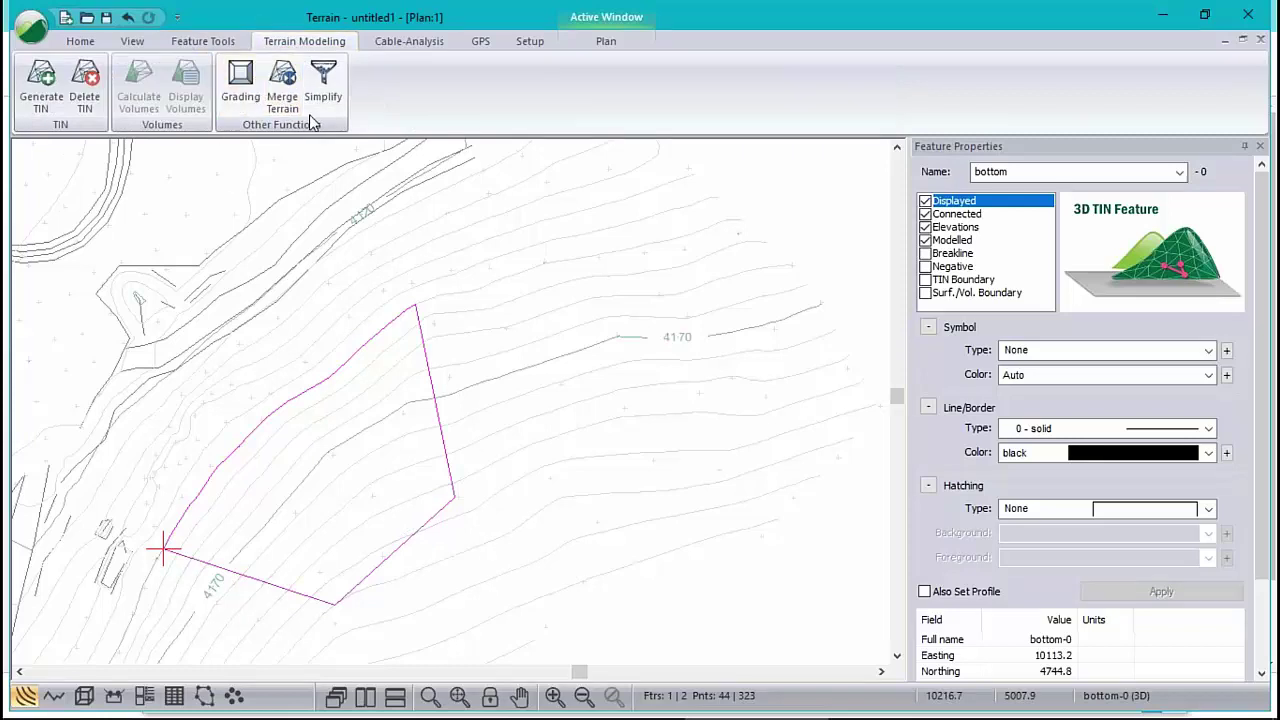
pyautogui.click(720, 290)
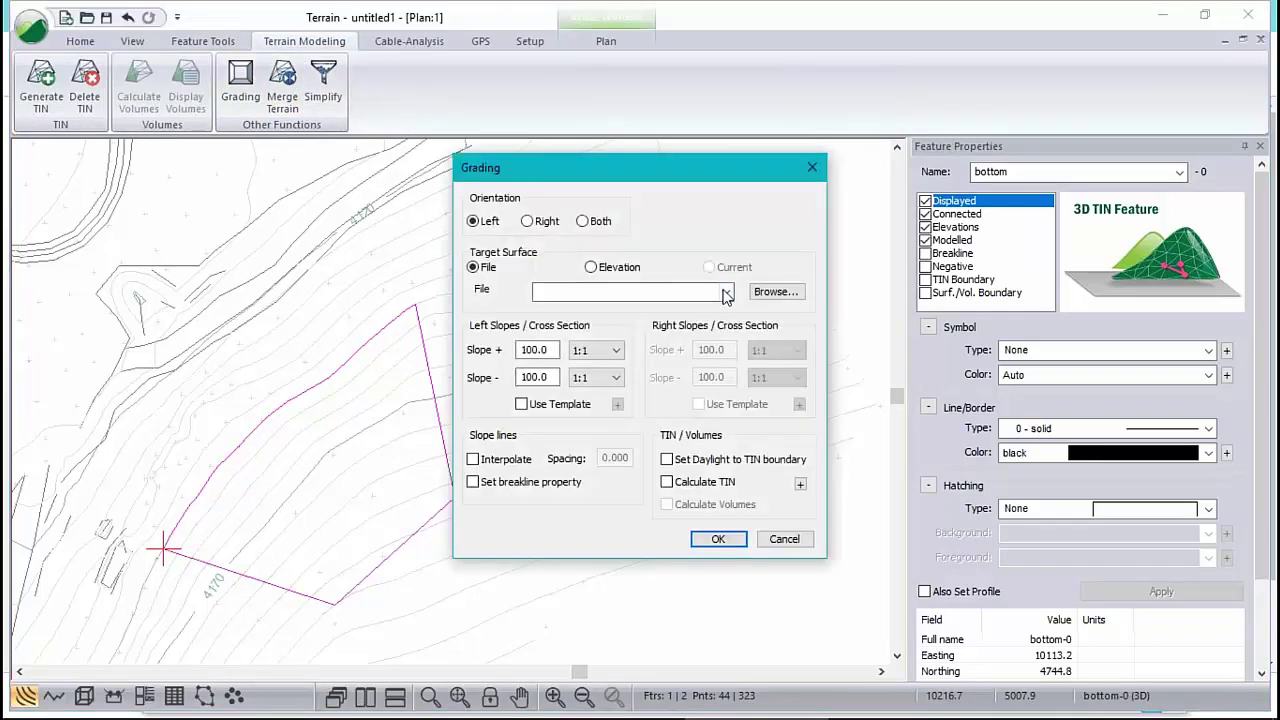
pyautogui.click(688, 310)
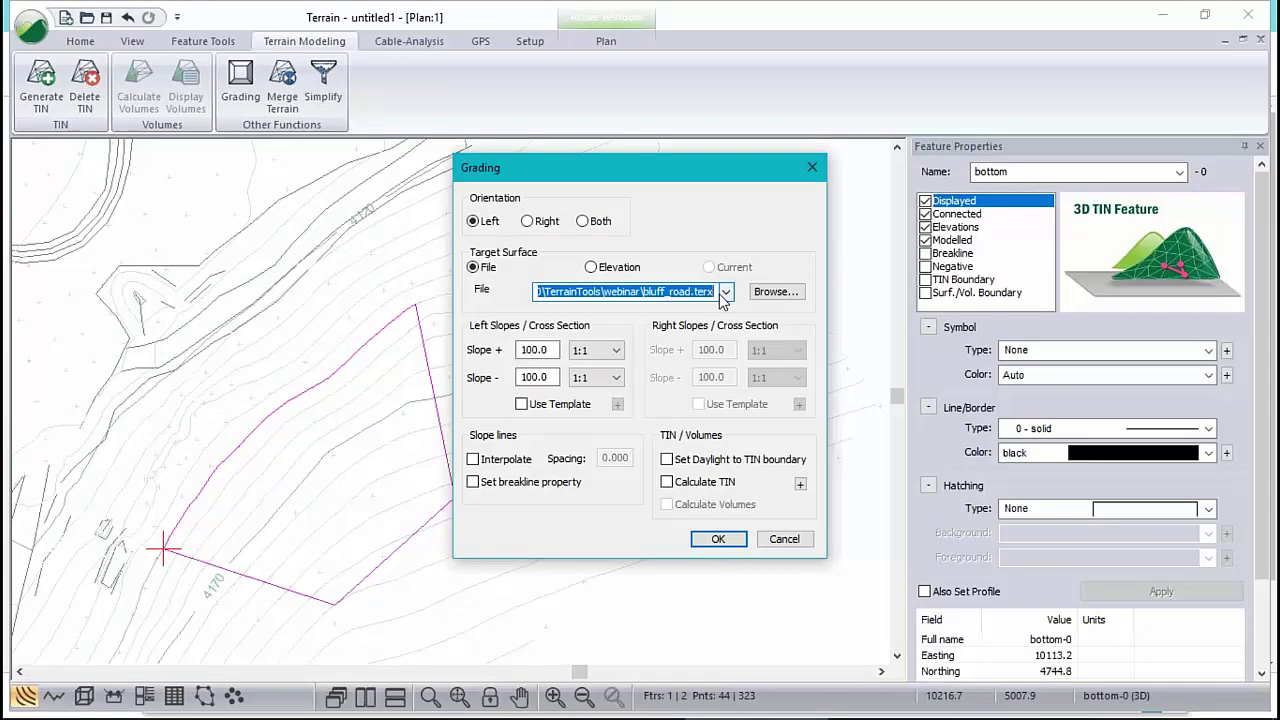
pyautogui.doubleClick(545, 350)
pyautogui.write('200')
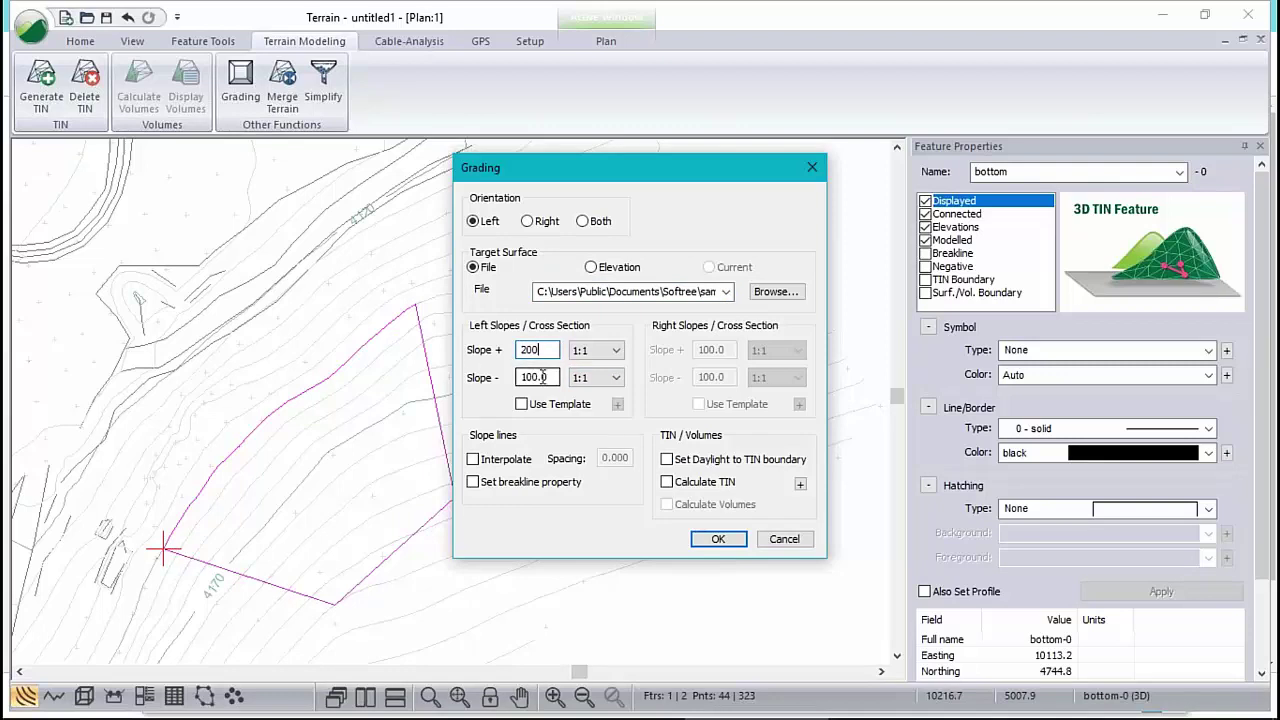
# Step: Interpolate slope lines every 10 units, daylight, and calculate TIN and volumes without major or minor contours
pyautogui.click(473, 459)
pyautogui.doubleClick(614, 458)
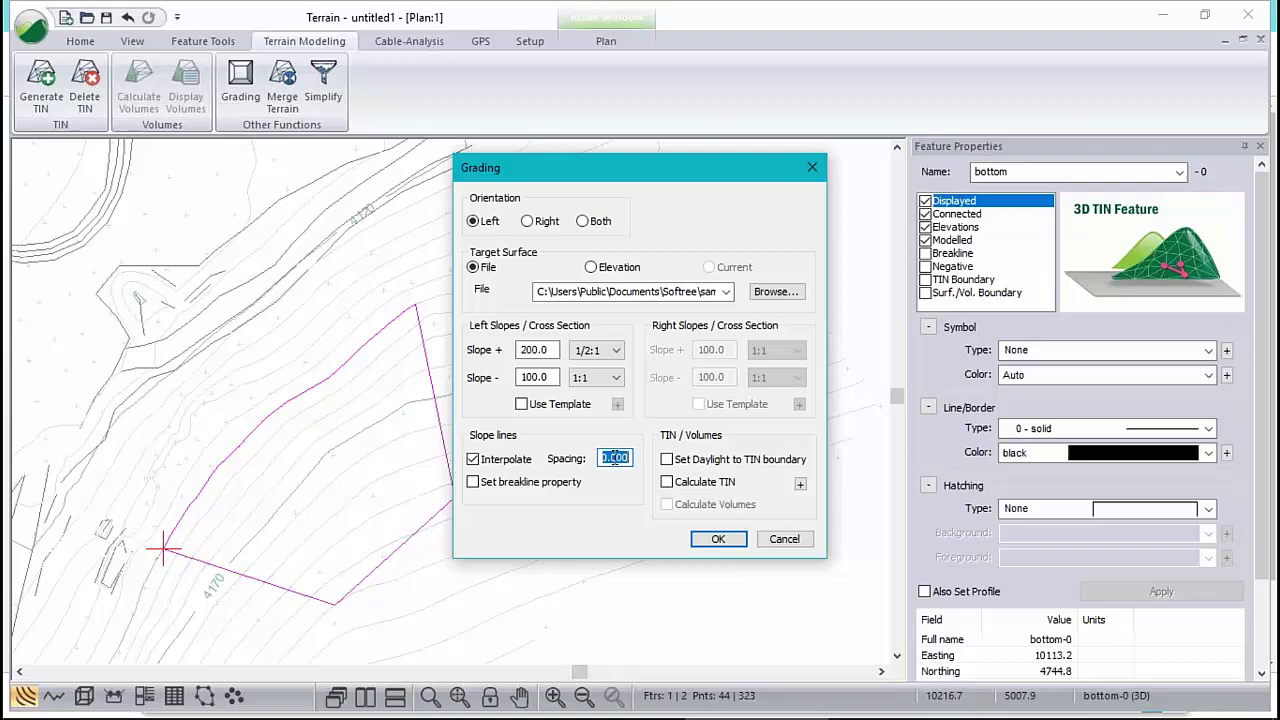
pyautogui.write('10')
pyautogui.click(667, 460)
pyautogui.click(667, 482)
pyautogui.click(677, 505)
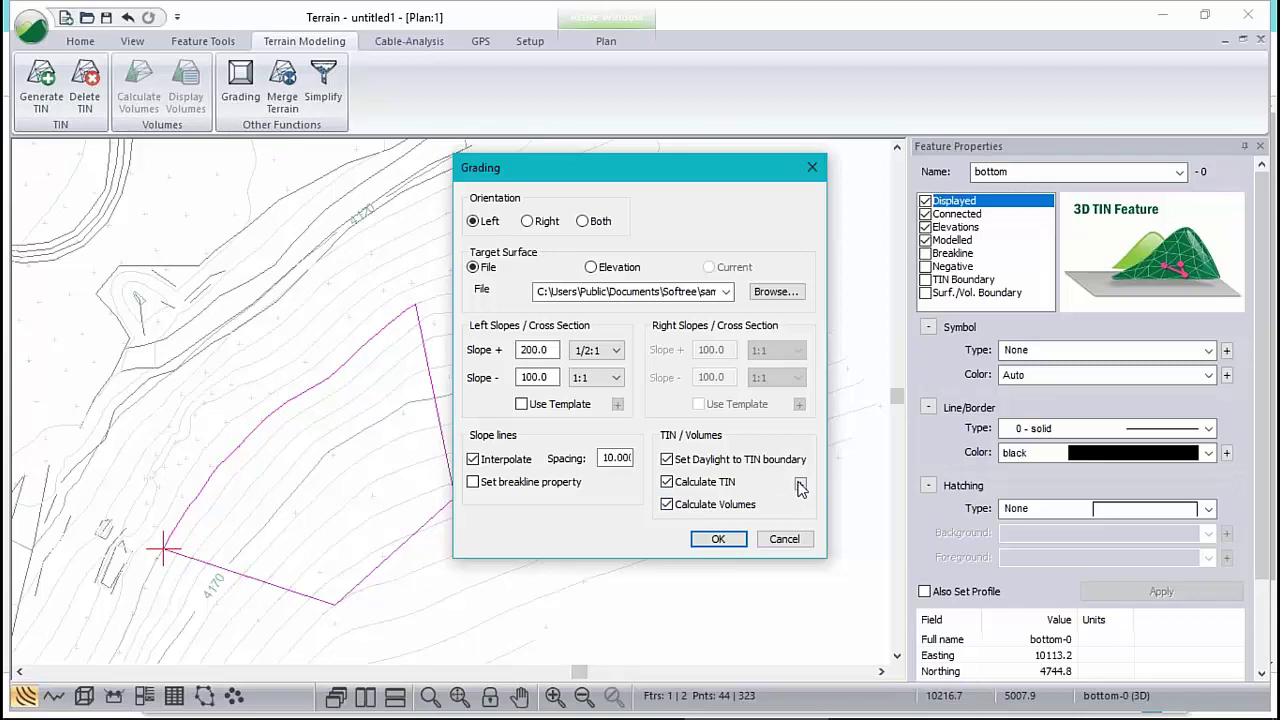
pyautogui.click(800, 485)
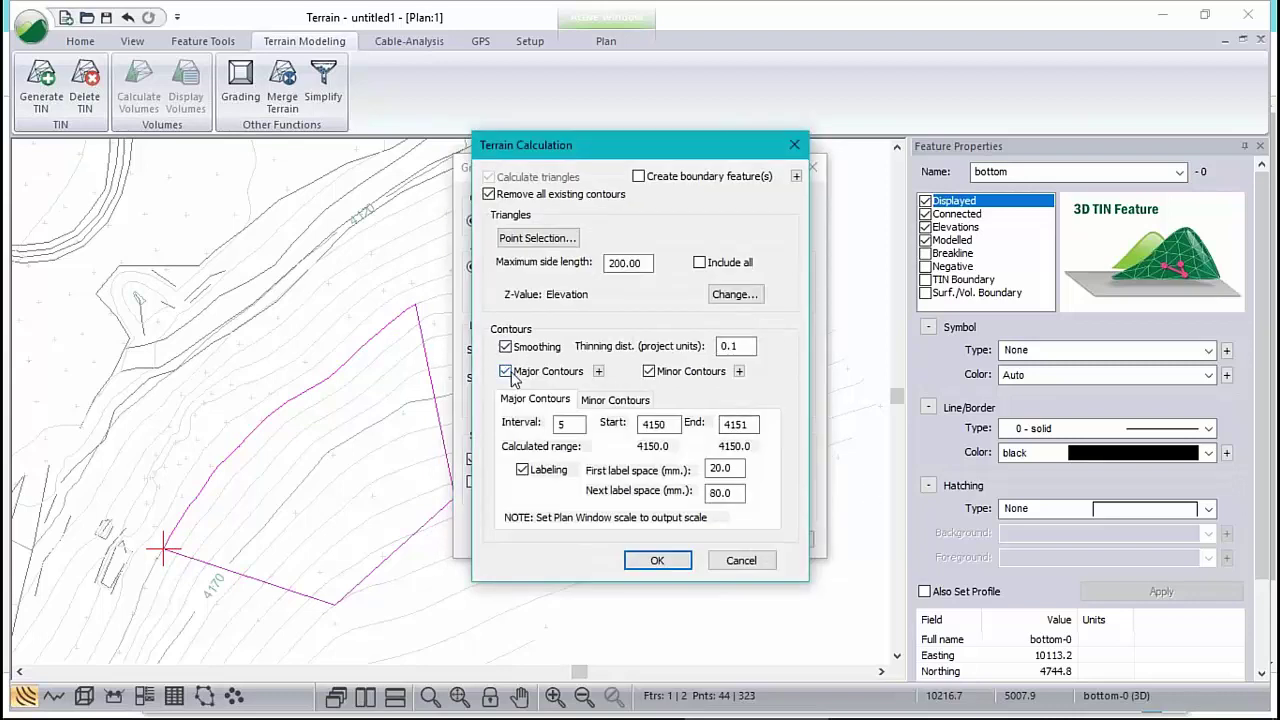
pyautogui.click(507, 372)
pyautogui.click(649, 371)
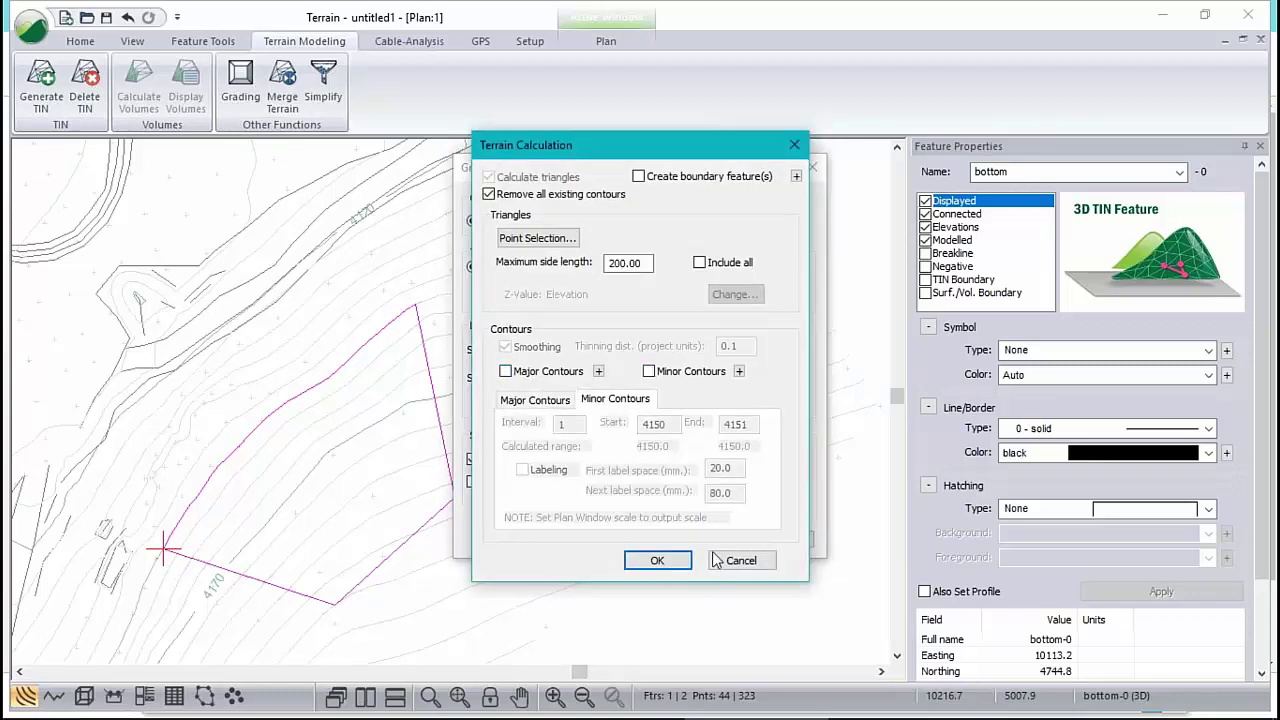
pyautogui.click(660, 561)
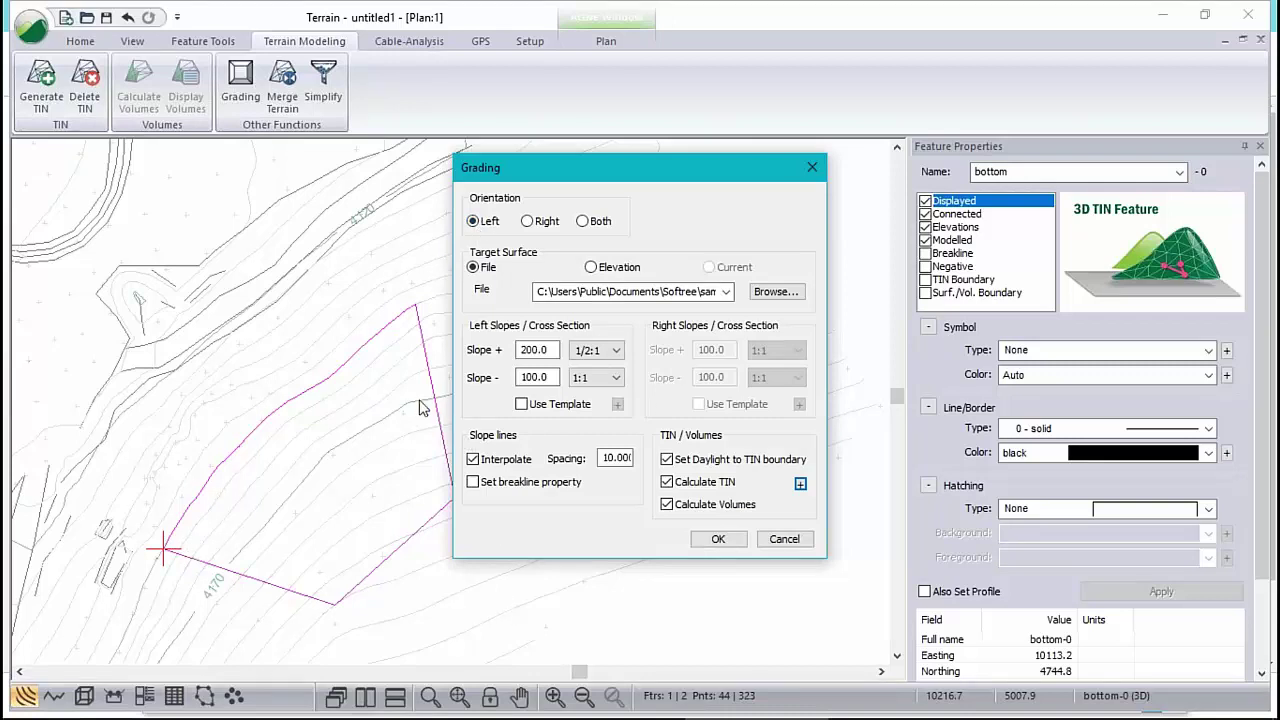
# Step: Run the grading and check volumes against the Final surface: 18094.5 cu. yd. cut, 0 fill
pyautogui.click(717, 541)
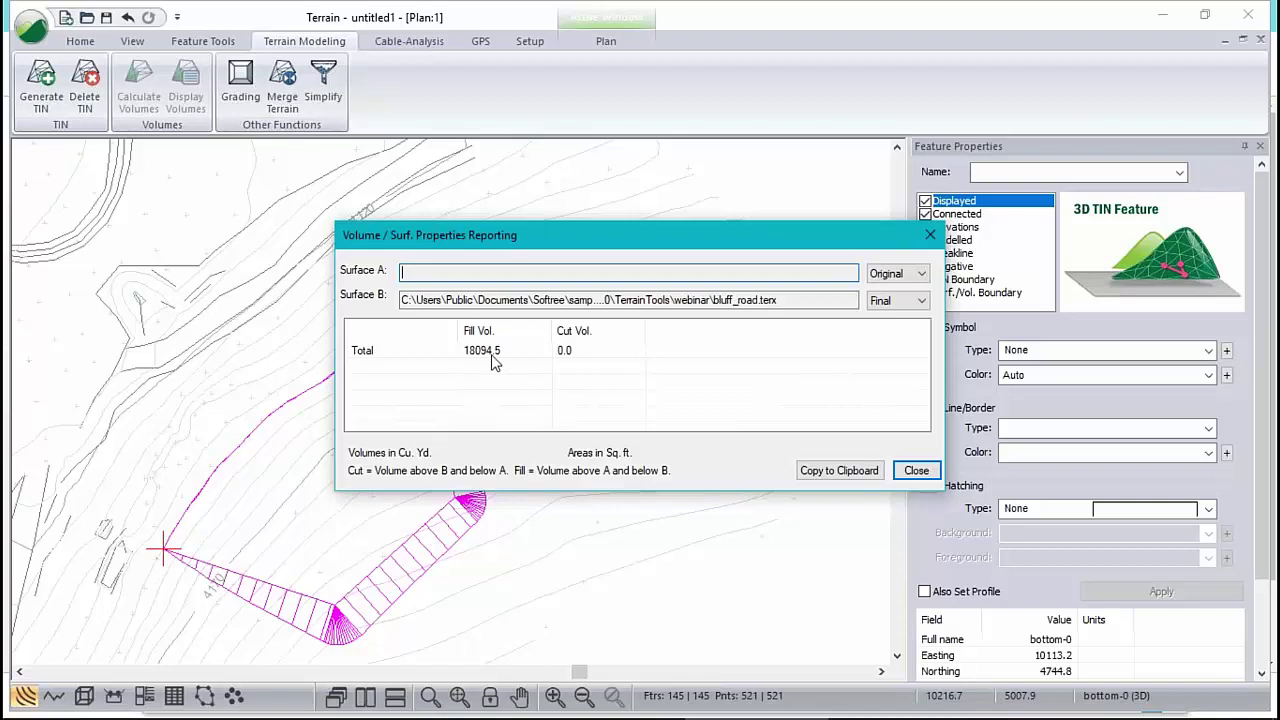
pyautogui.click(882, 274)
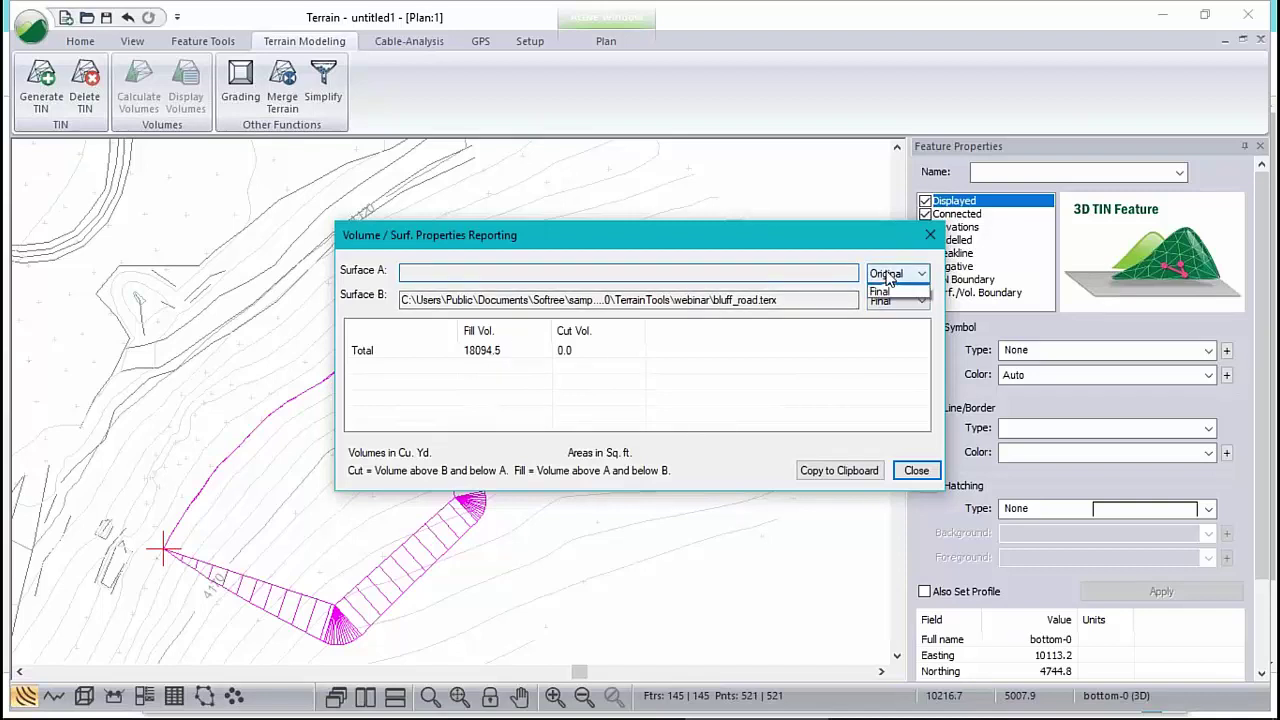
pyautogui.click(882, 302)
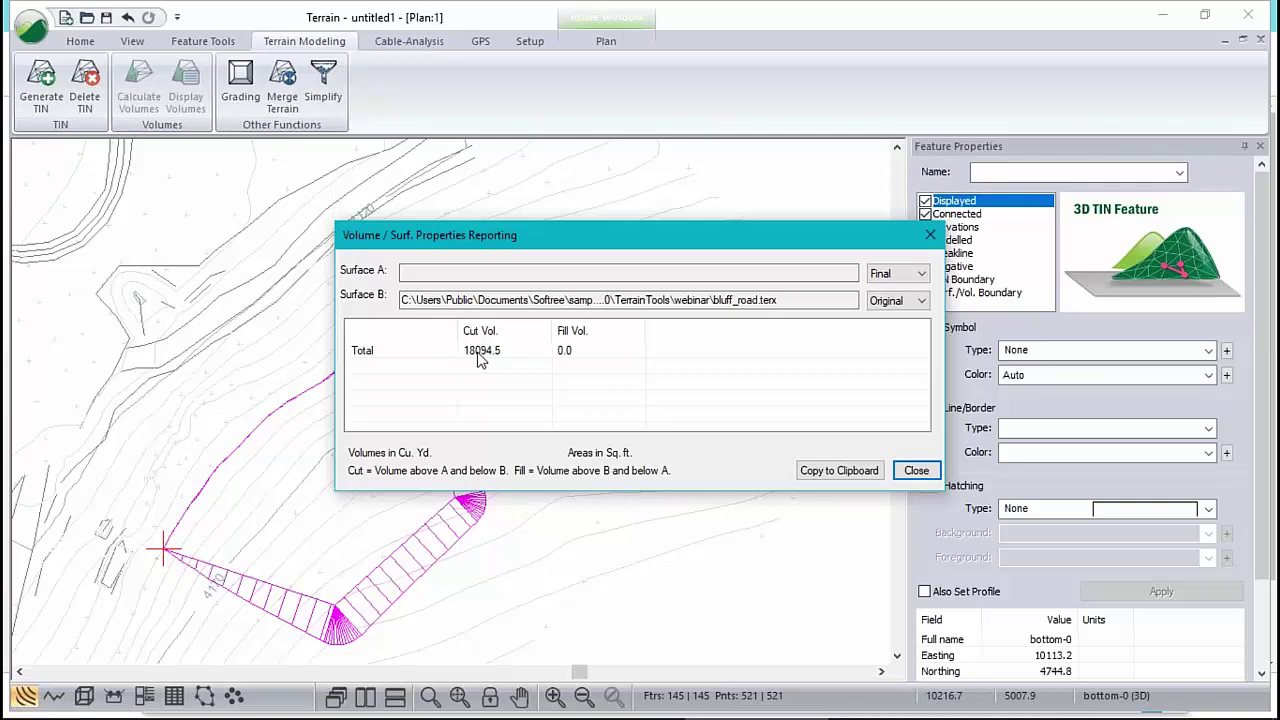
pyautogui.click(930, 477)
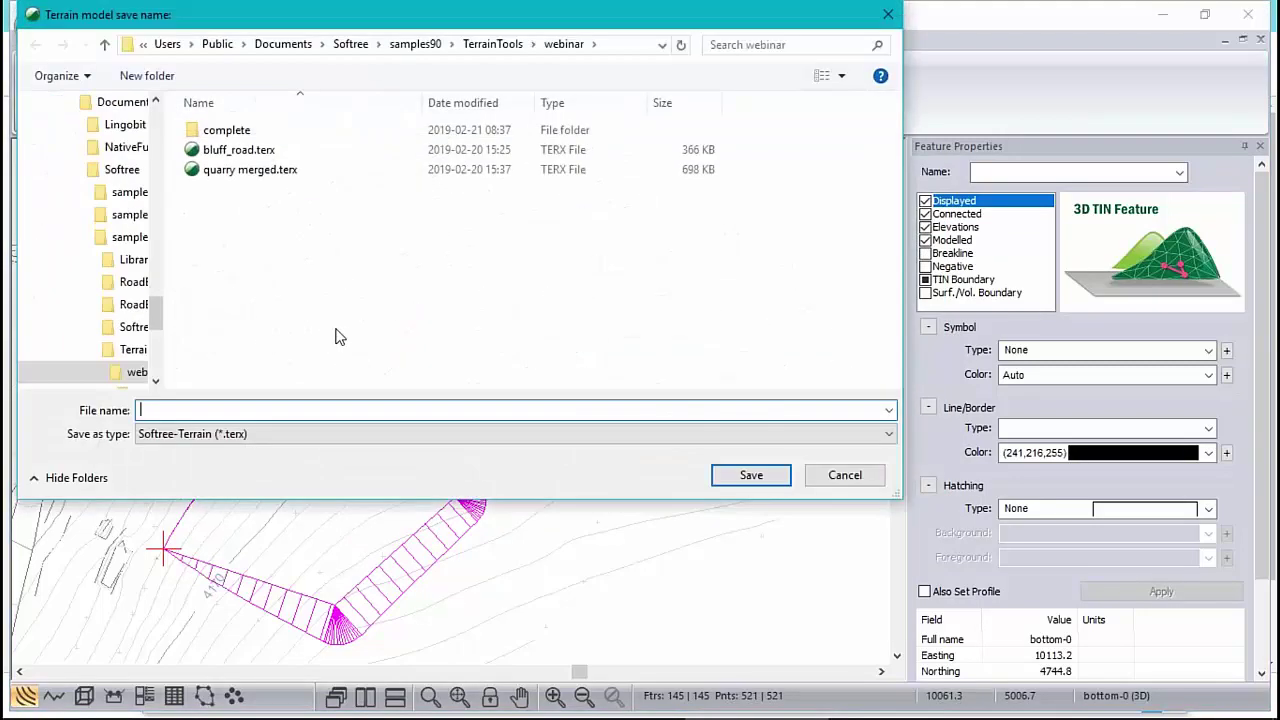
# Step: Save the graded pit terrain model as qtop.terx
pyautogui.write('qtop')
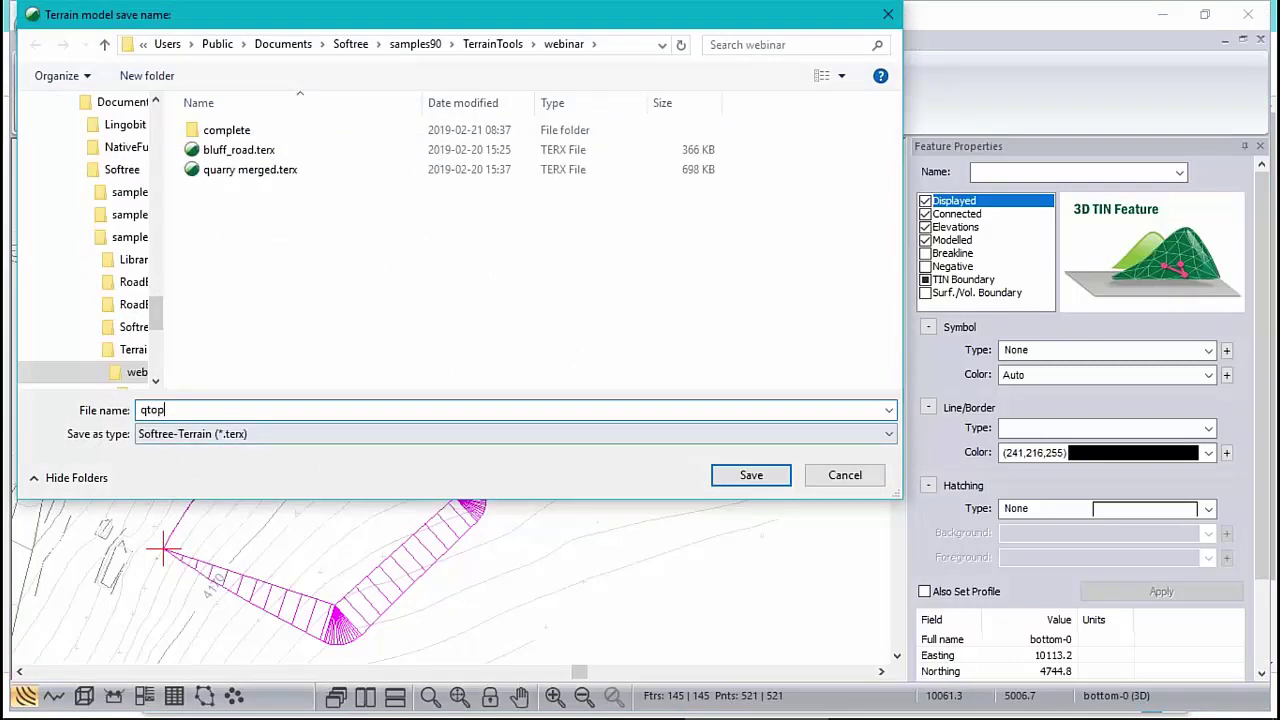
pyautogui.click(757, 478)
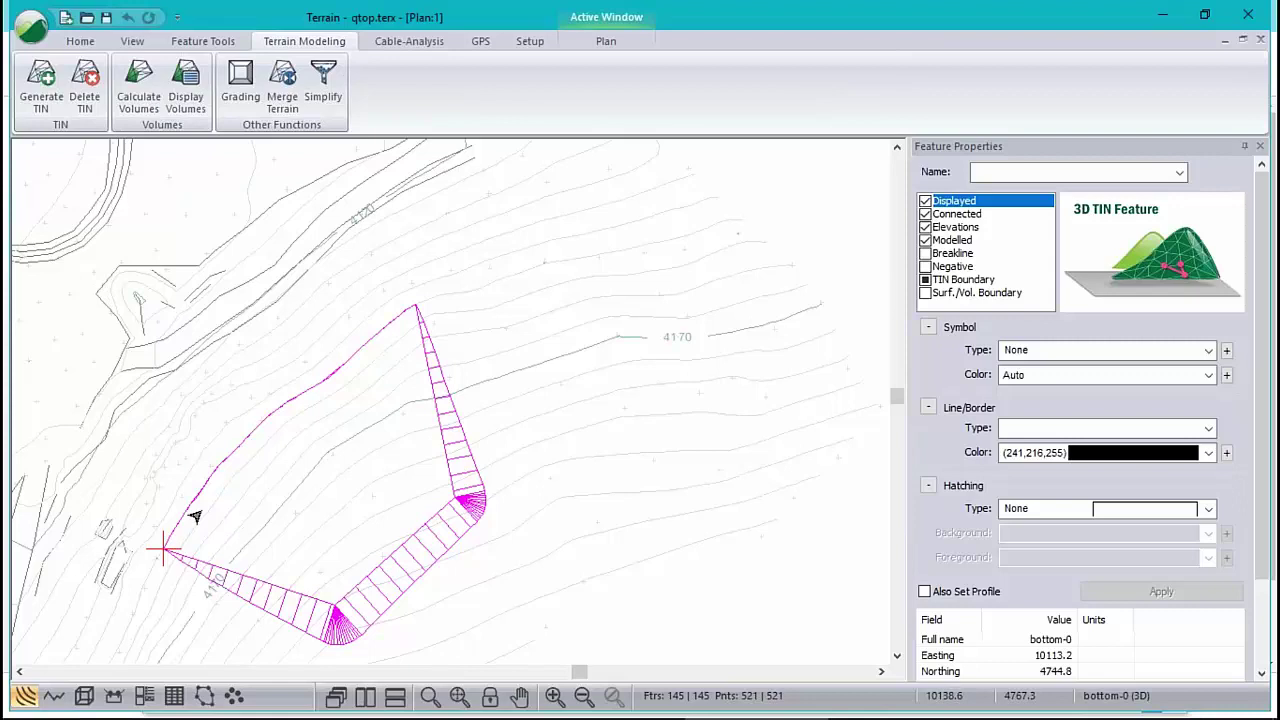
pyautogui.moveTo(287, 438)
pyautogui.moveTo(588, 370)
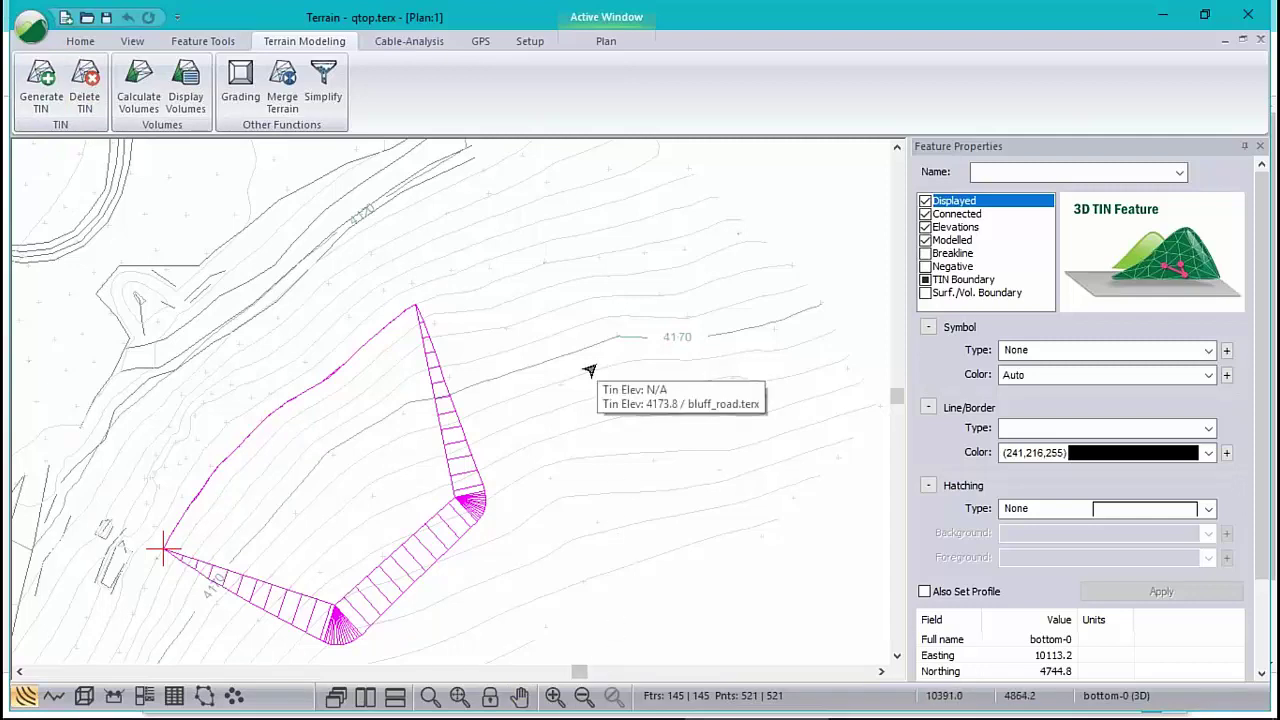
# Step: Reopen bluff_road.terx from recent documents and save a copy named bluff_road+qtop.terx
pyautogui.click(33, 35)
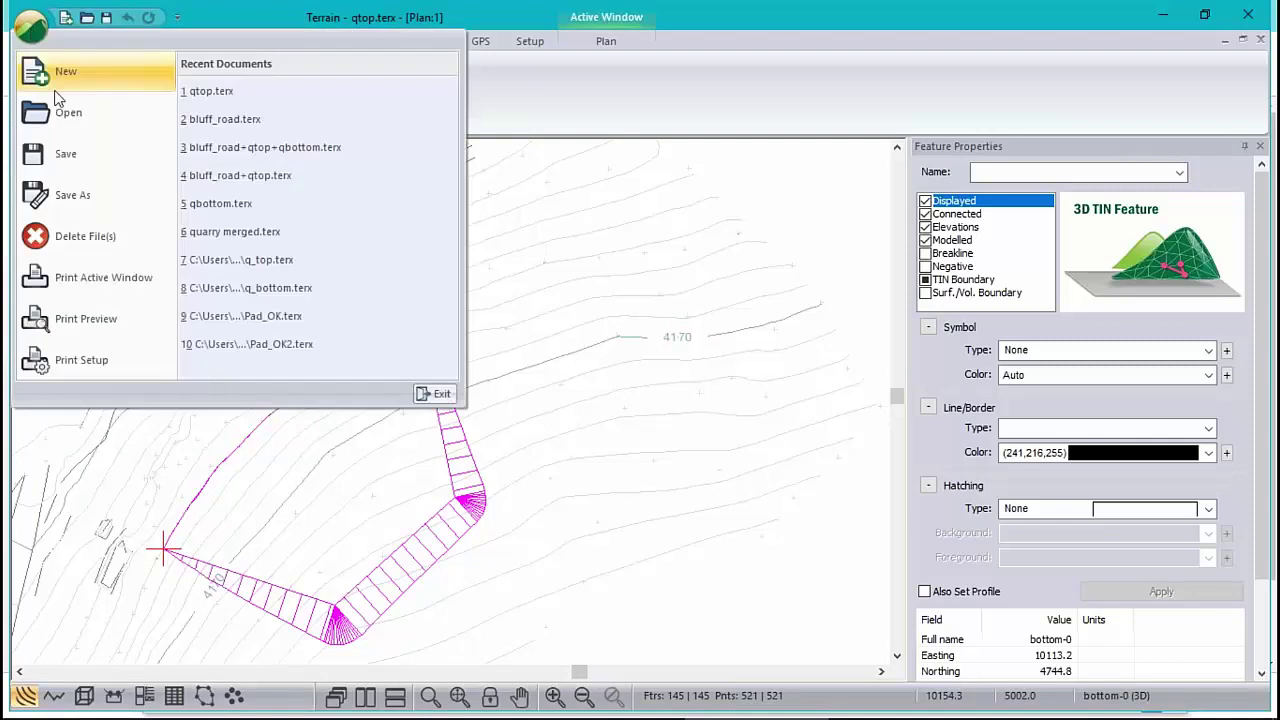
pyautogui.click(255, 125)
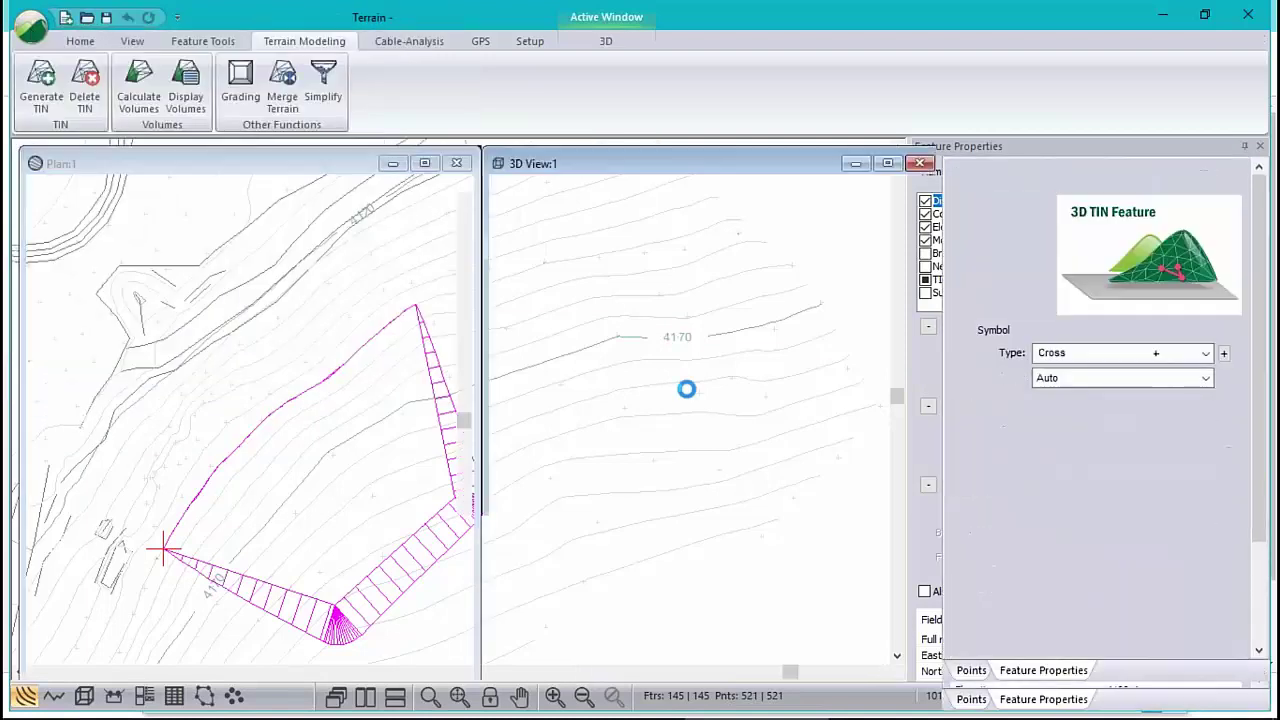
pyautogui.click(33, 30)
pyautogui.click(73, 195)
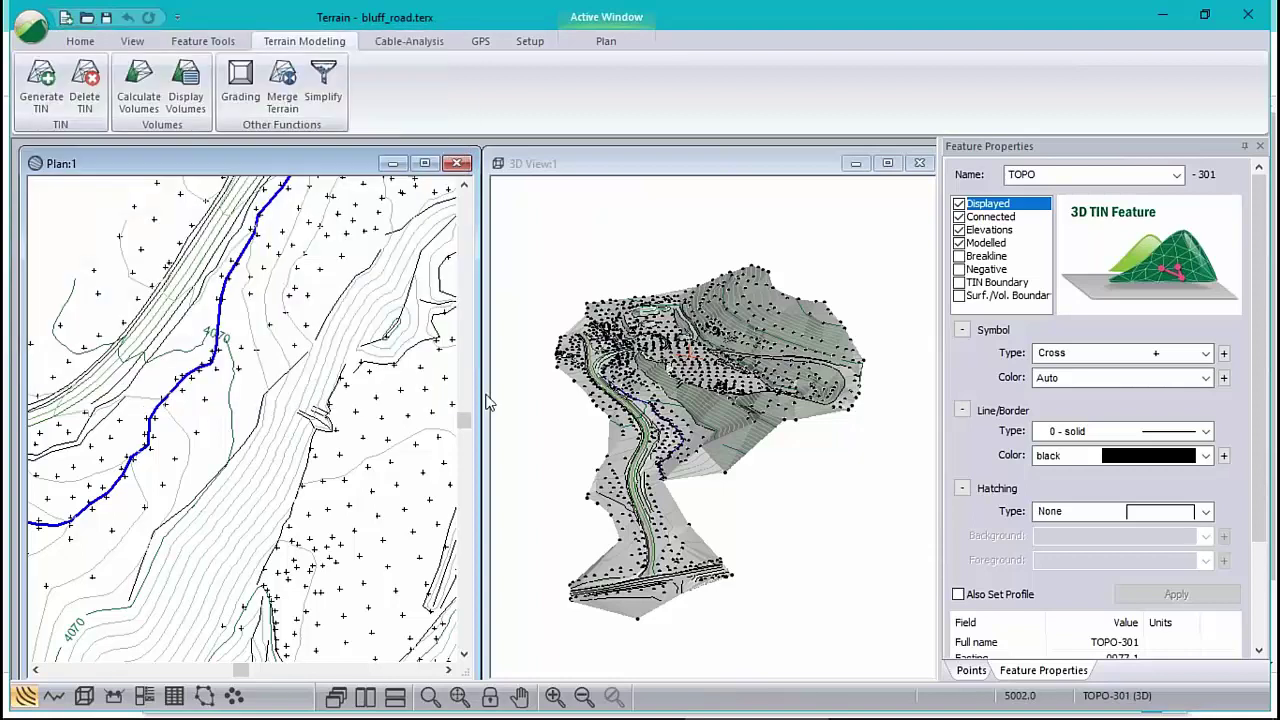
pyautogui.click(236, 404)
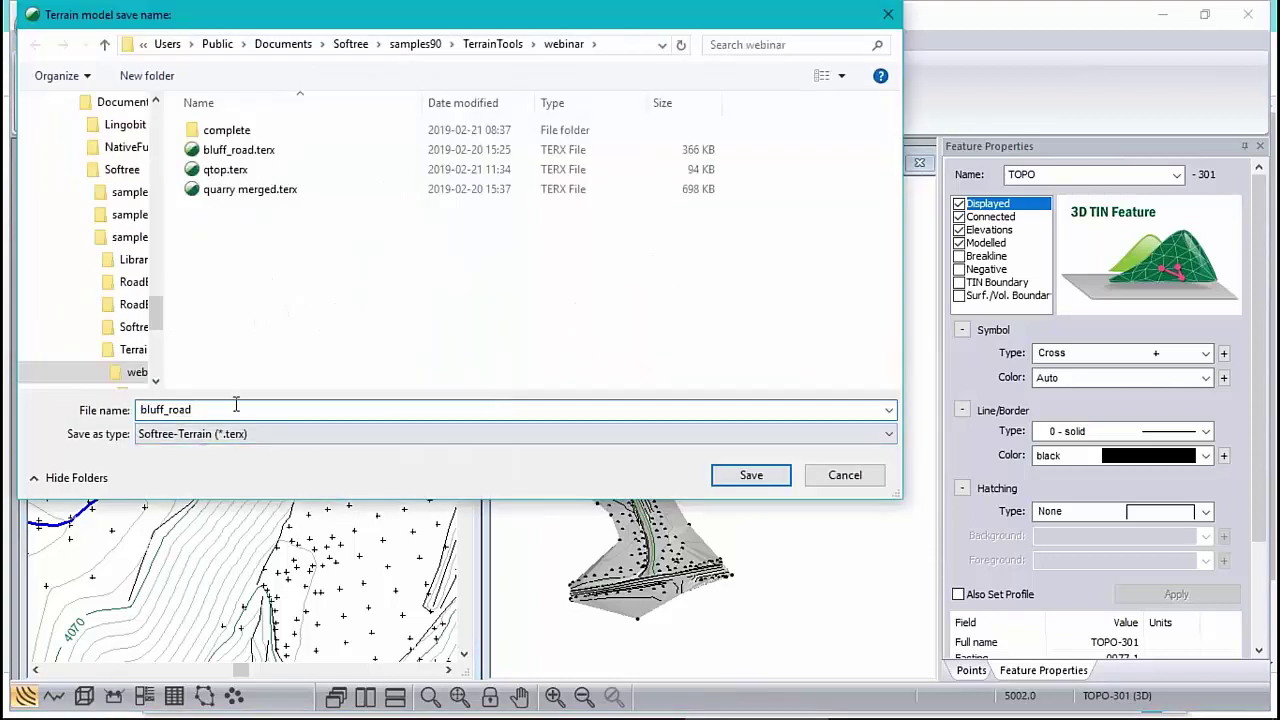
pyautogui.write('+qtop')
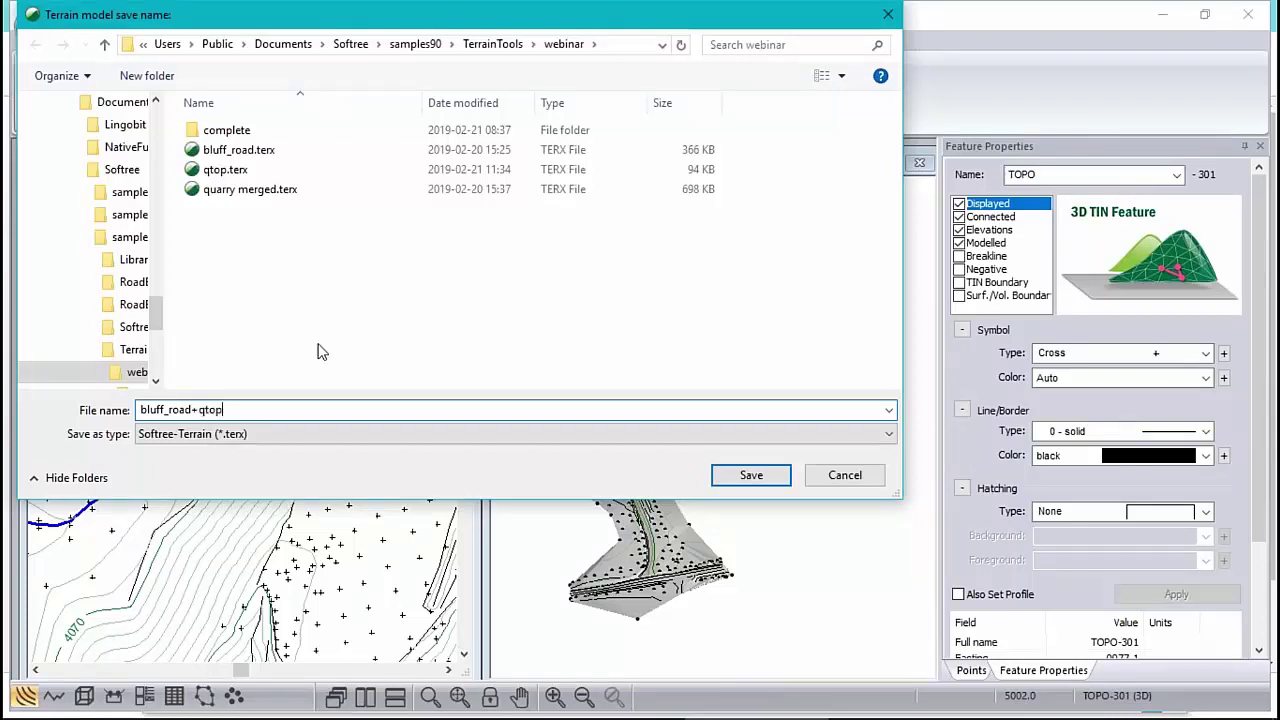
pyautogui.click(770, 477)
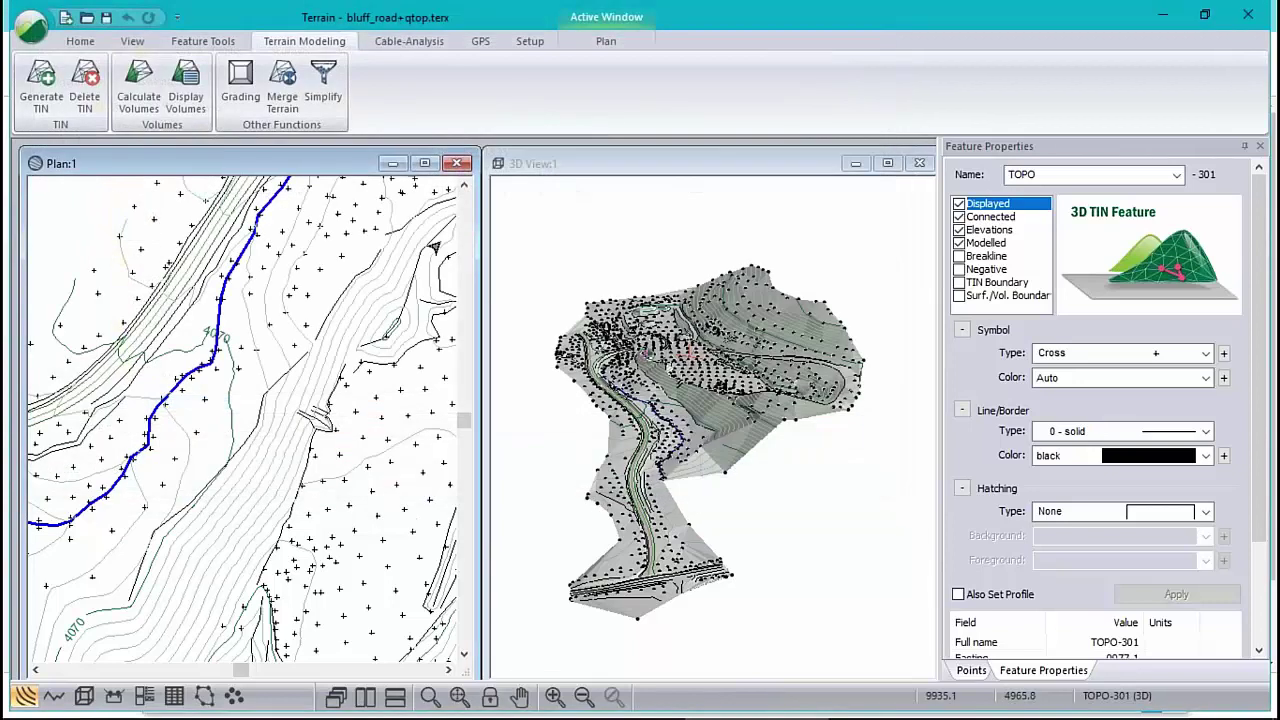
# Step: Merge qtop.terx into the model, accept the undo-space warning, and pan to the merged pad
pyautogui.click(281, 98)
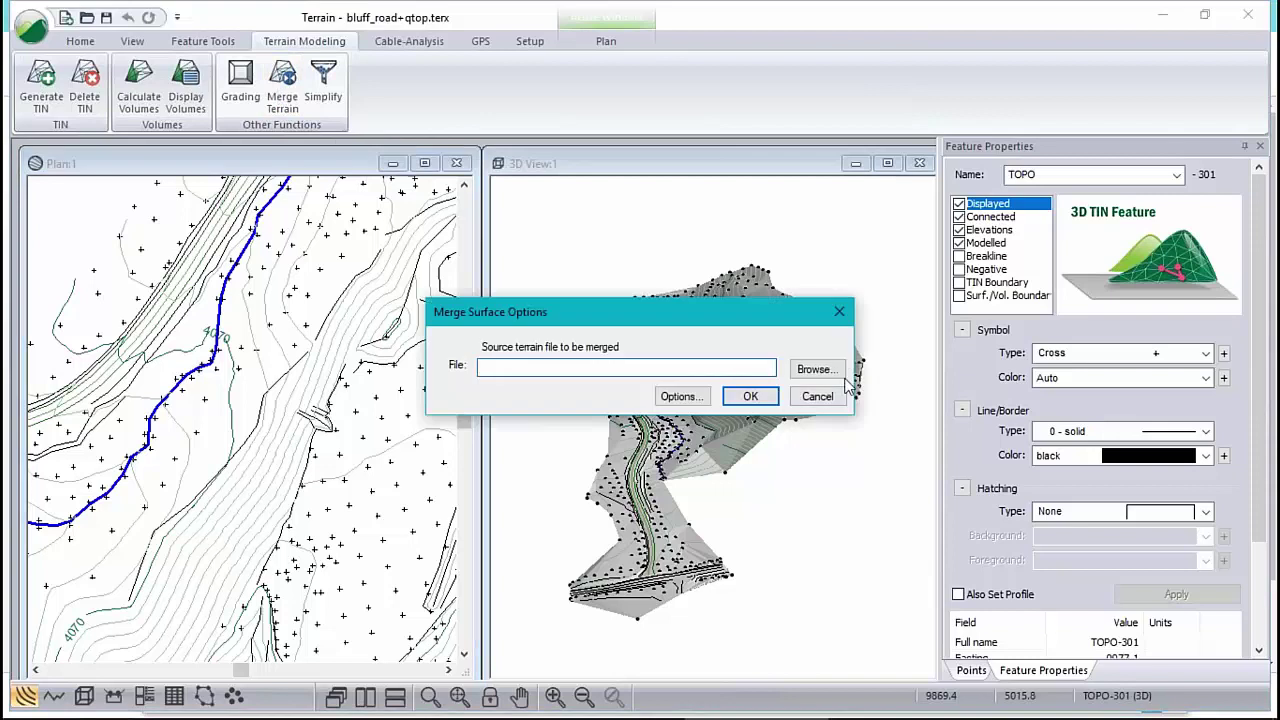
pyautogui.click(815, 369)
pyautogui.click(711, 403)
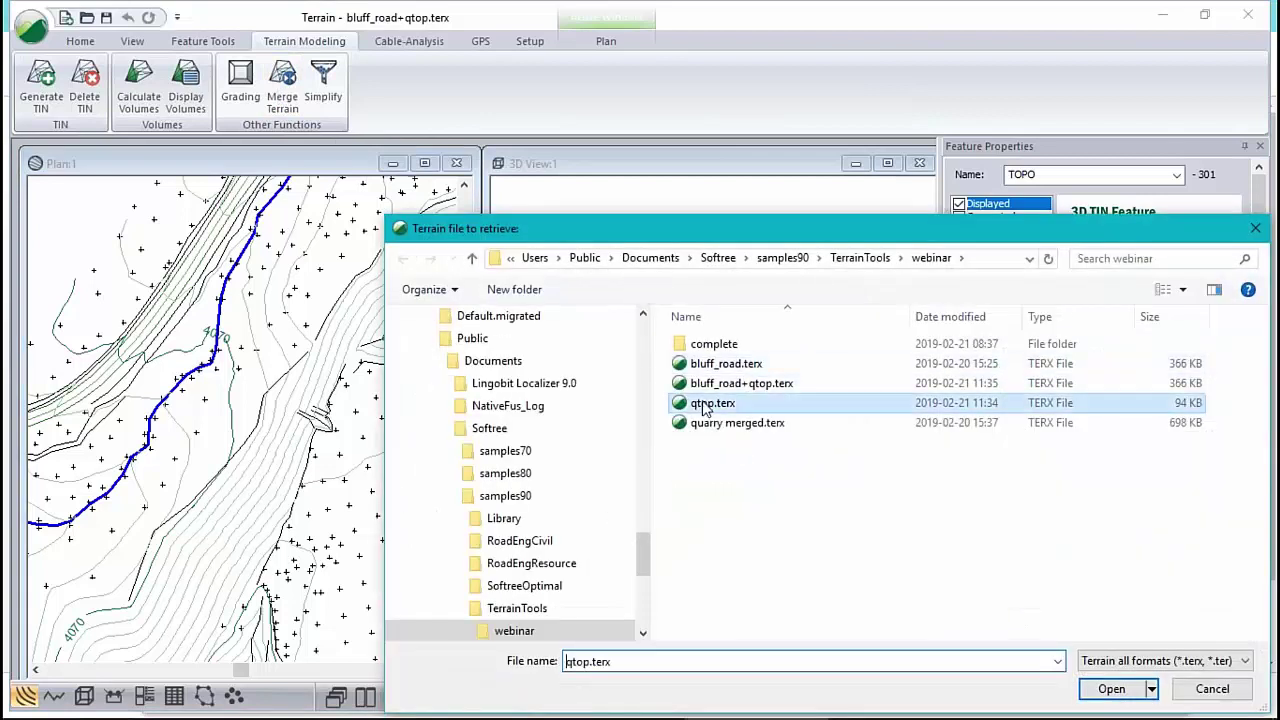
pyautogui.click(1111, 690)
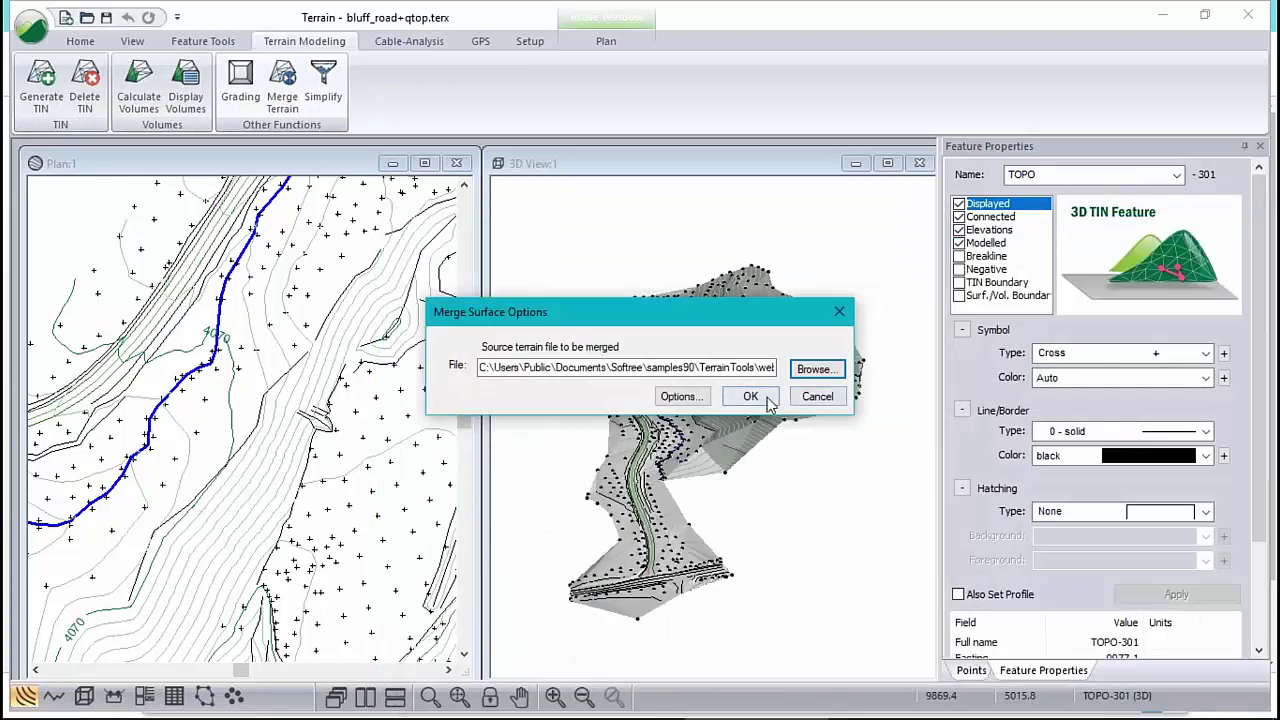
pyautogui.click(750, 397)
pyautogui.click(584, 378)
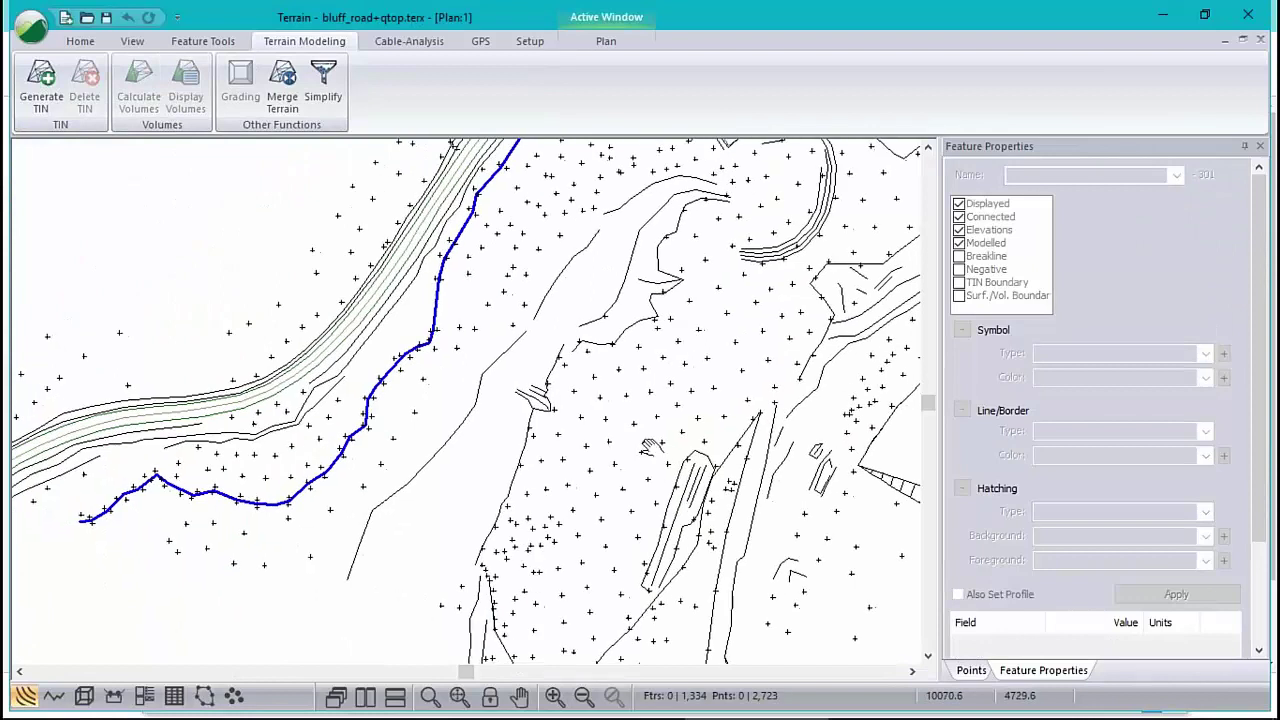
pyautogui.moveTo(655, 446); pyautogui.dragTo(431, 451, button='middle')
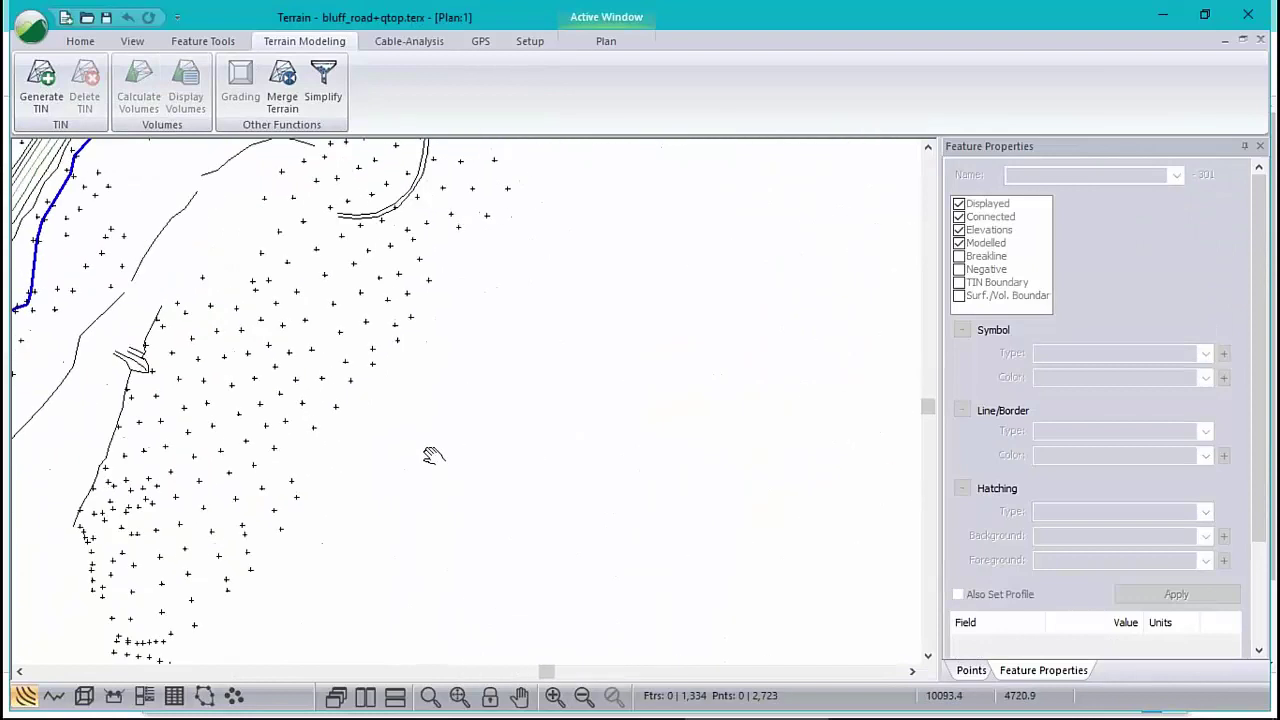
# Step: Regenerate the TIN and contours, inspect the pit cut in 3D, then return to plan view
pyautogui.click(41, 88)
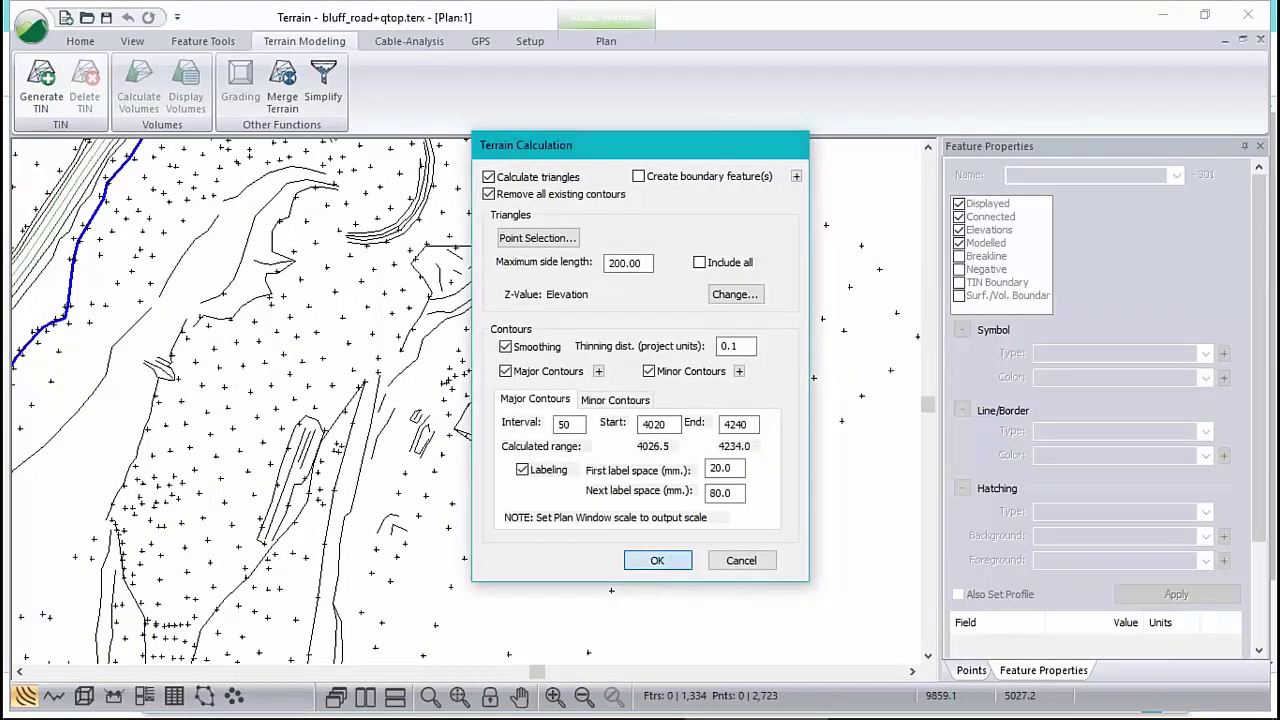
pyautogui.click(657, 560)
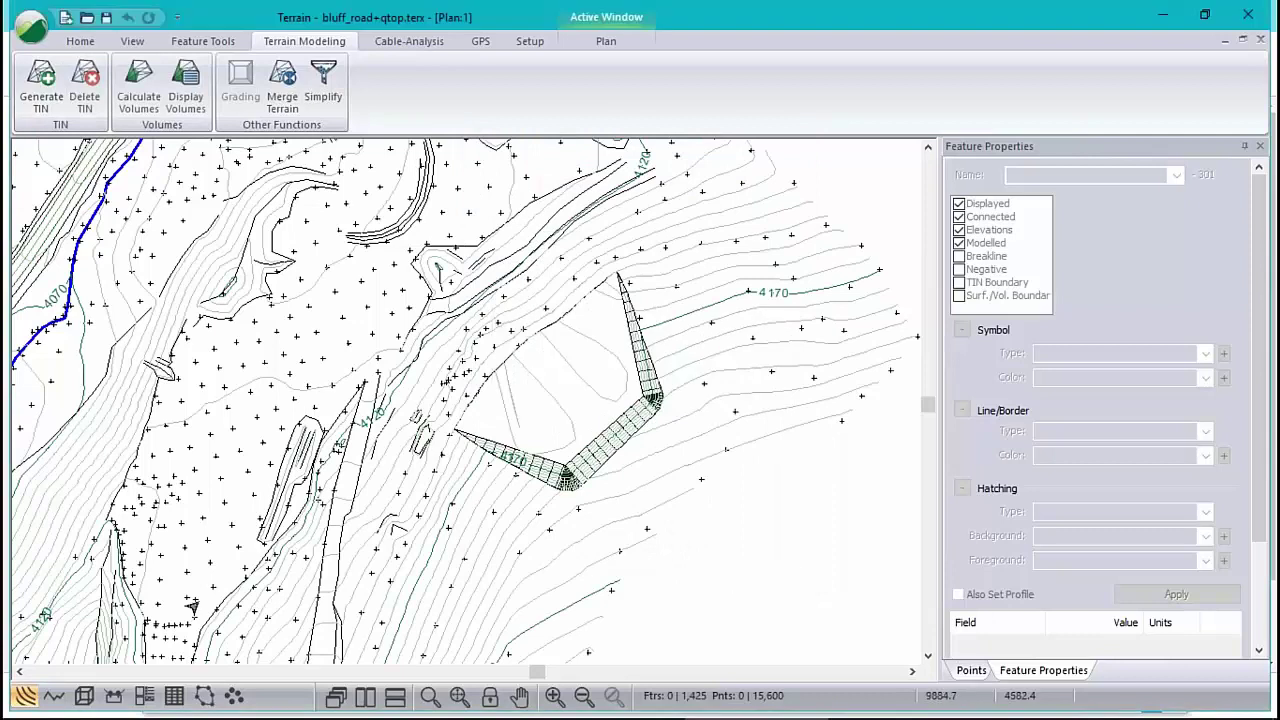
pyautogui.click(84, 696)
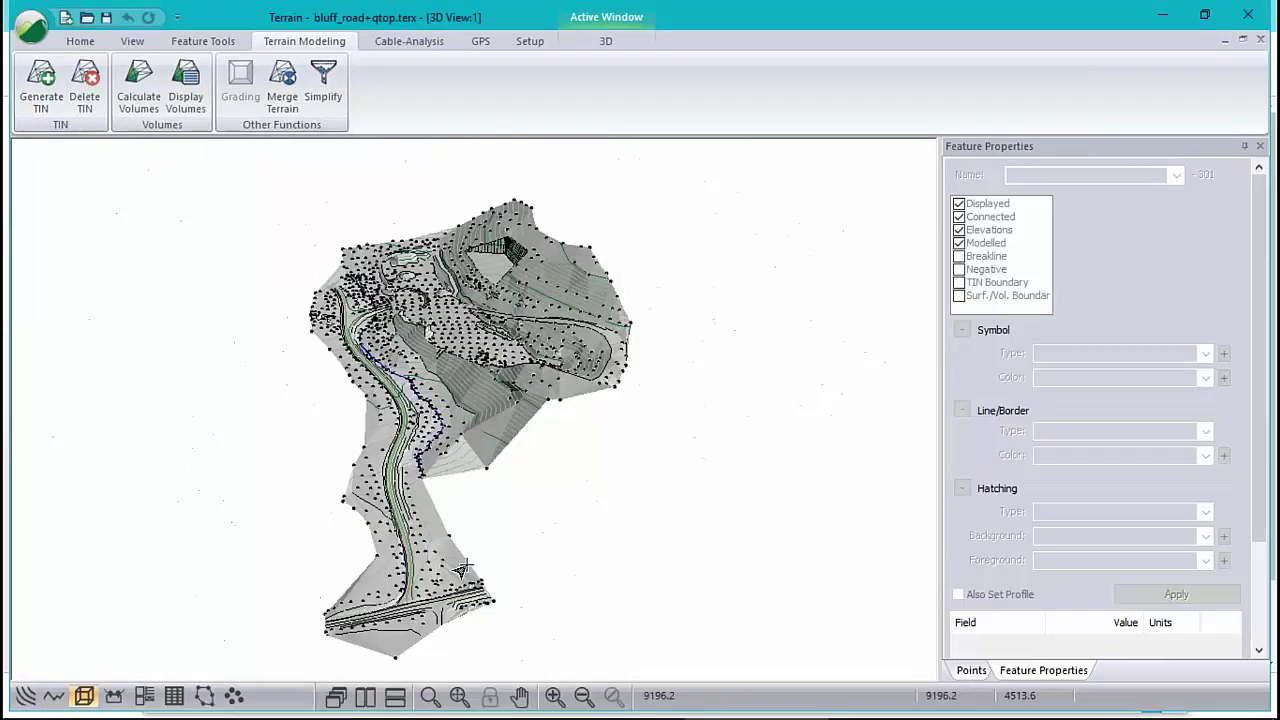
pyautogui.scroll(5, 480, 283)
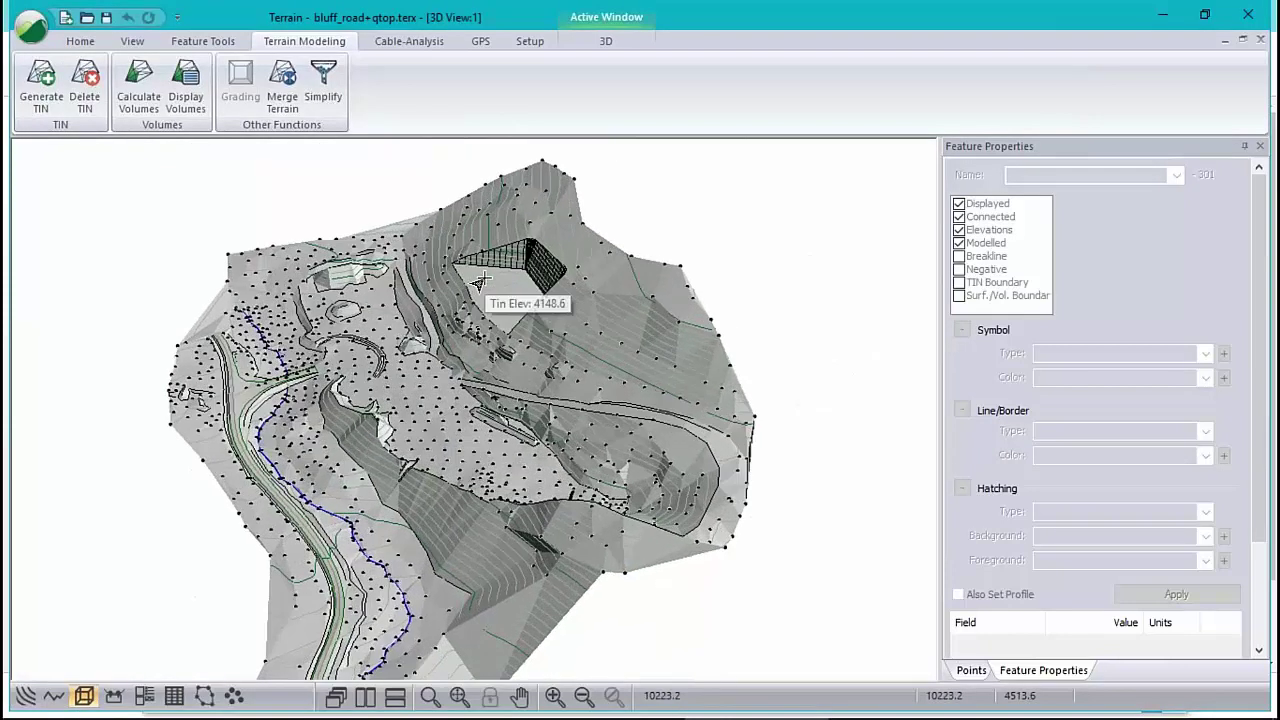
pyautogui.scroll(3, 480, 283)
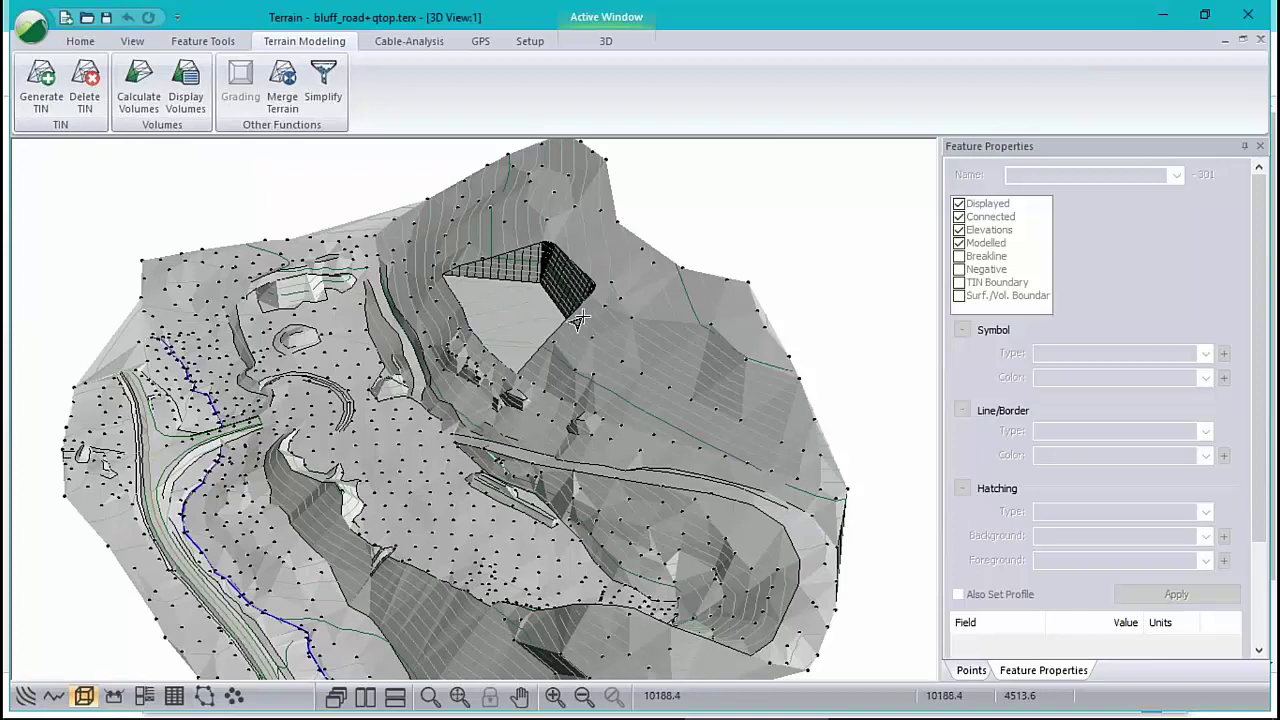
pyautogui.click(25, 695)
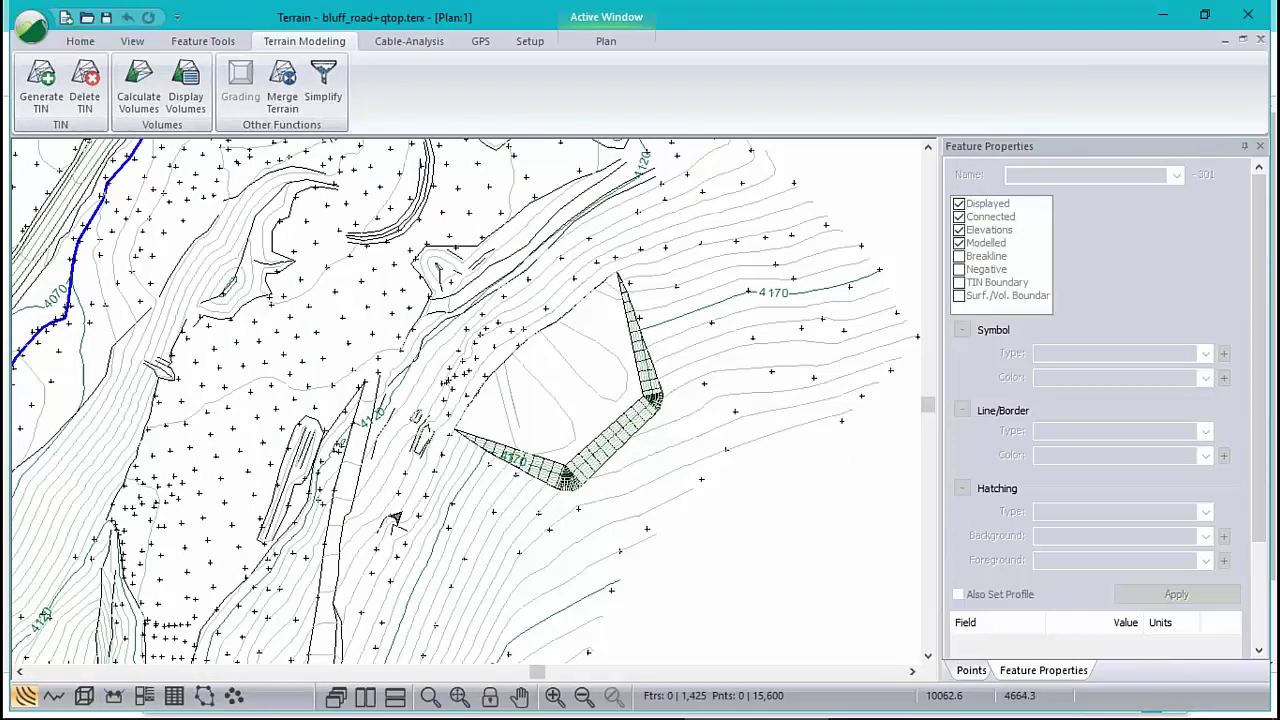
pyautogui.scroll(3, 605, 431)
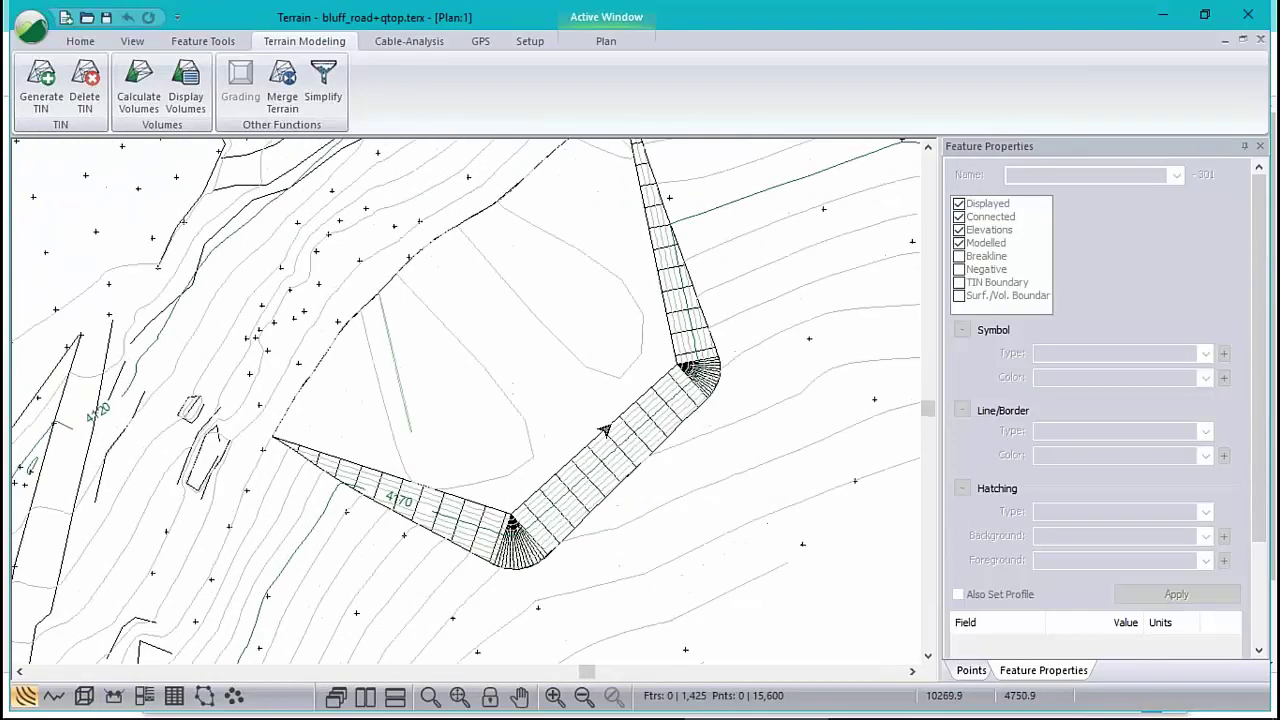
# Step: Select the pit's bottom feature and copy it
pyautogui.click(605, 431)
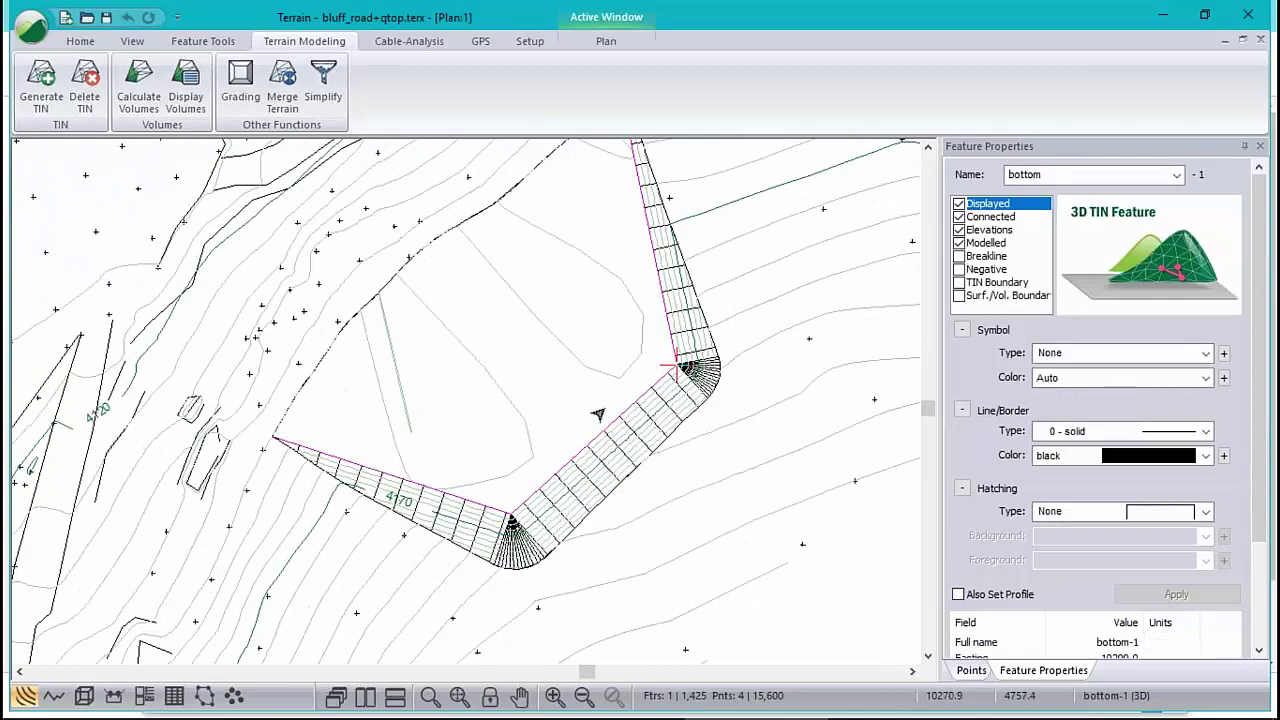
pyautogui.rightClick(420, 356)
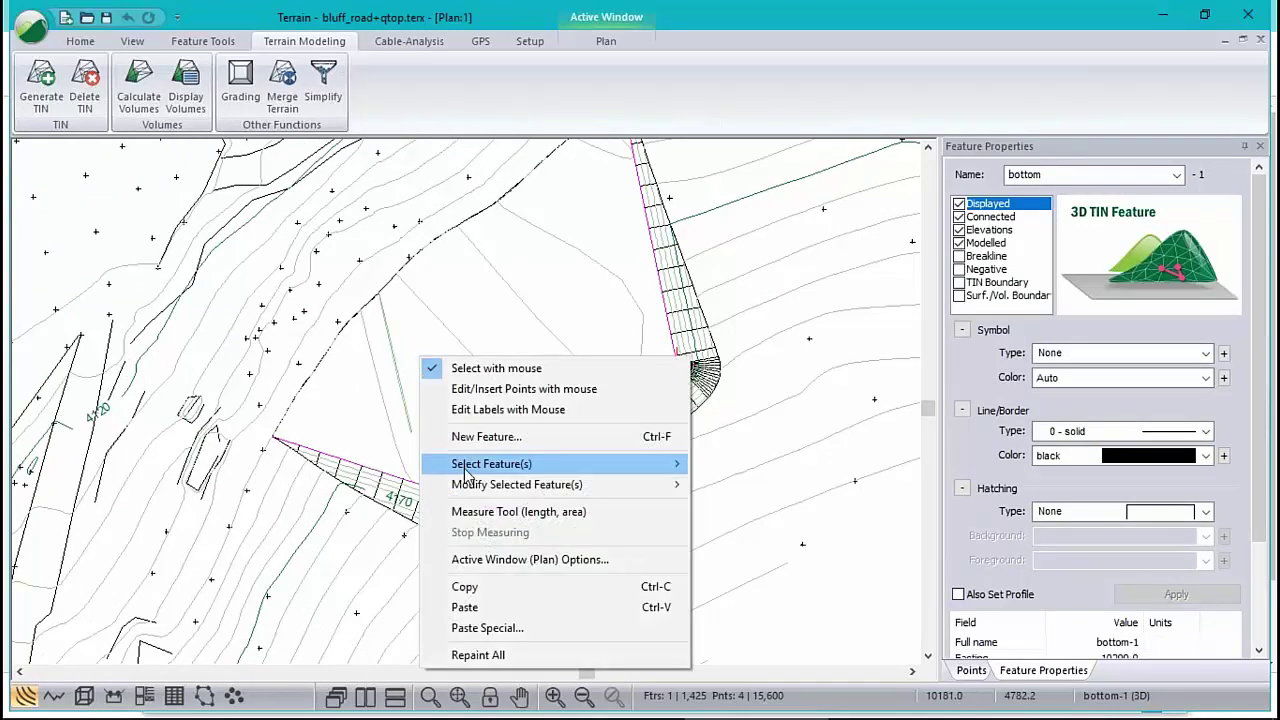
pyautogui.click(503, 594)
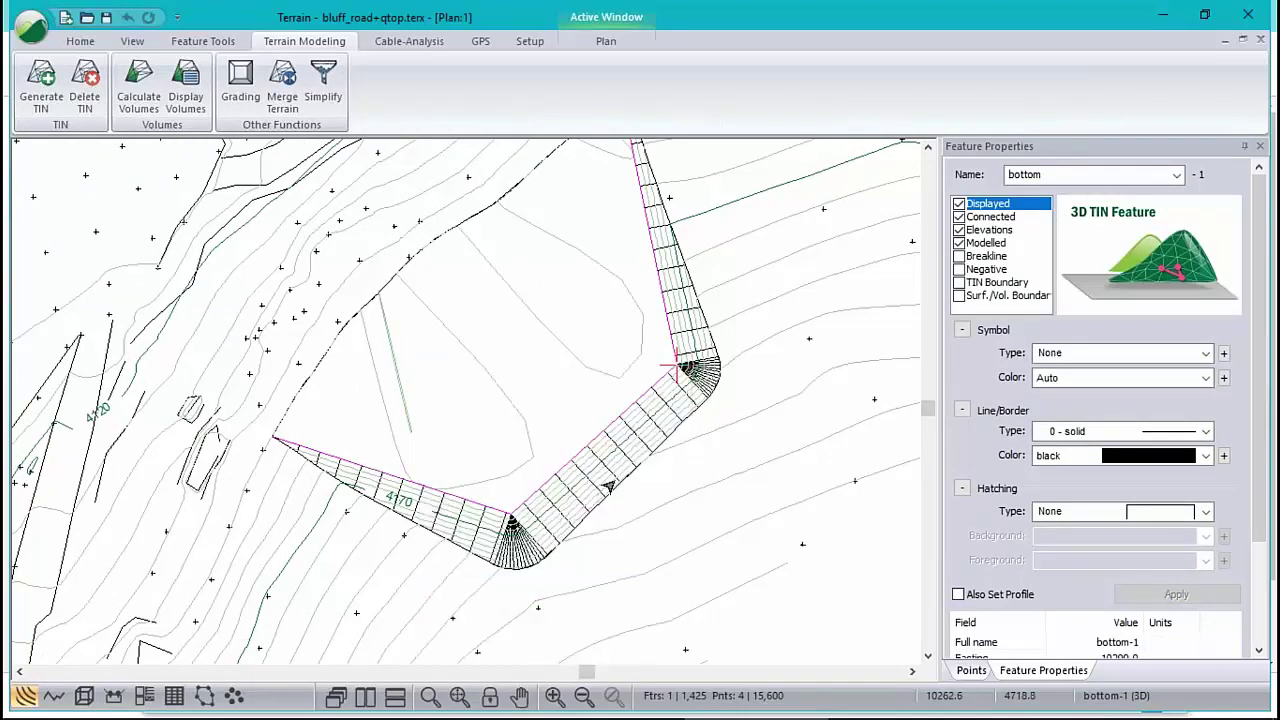
# Step: Start a new terrain, saving the merged model first, and paste the bottom feature into it
pyautogui.click(31, 29)
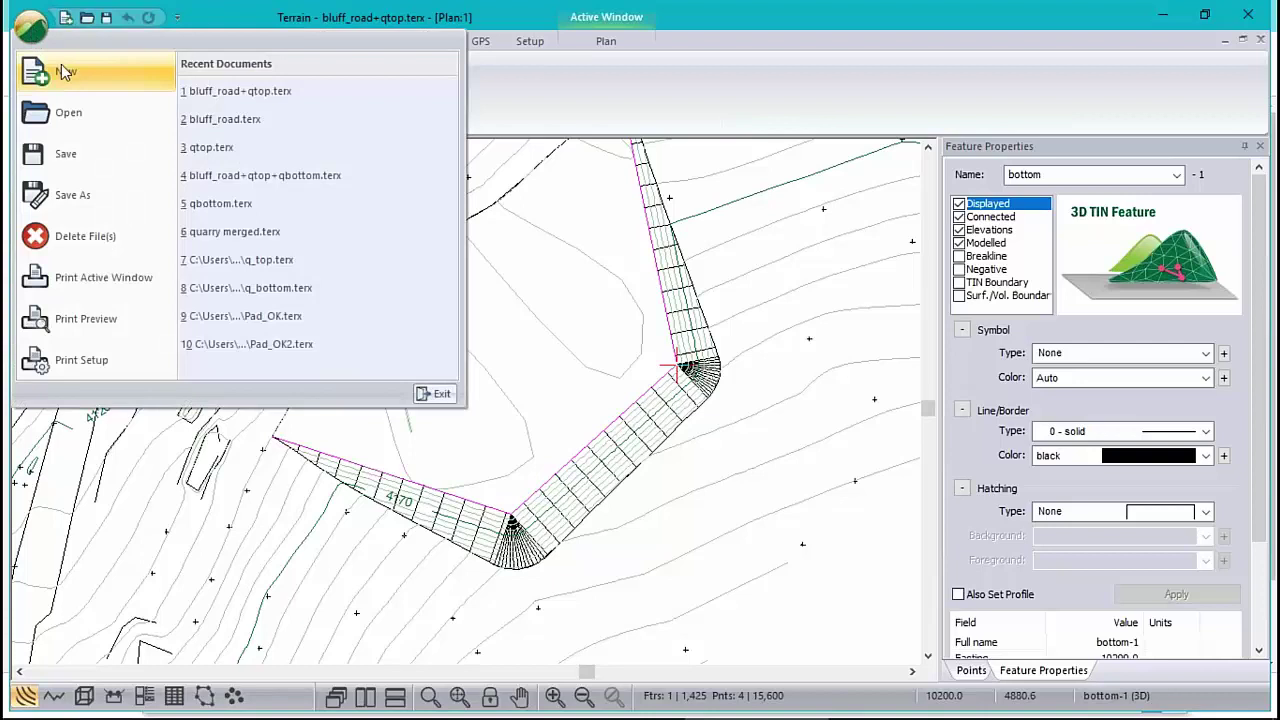
pyautogui.click(65, 74)
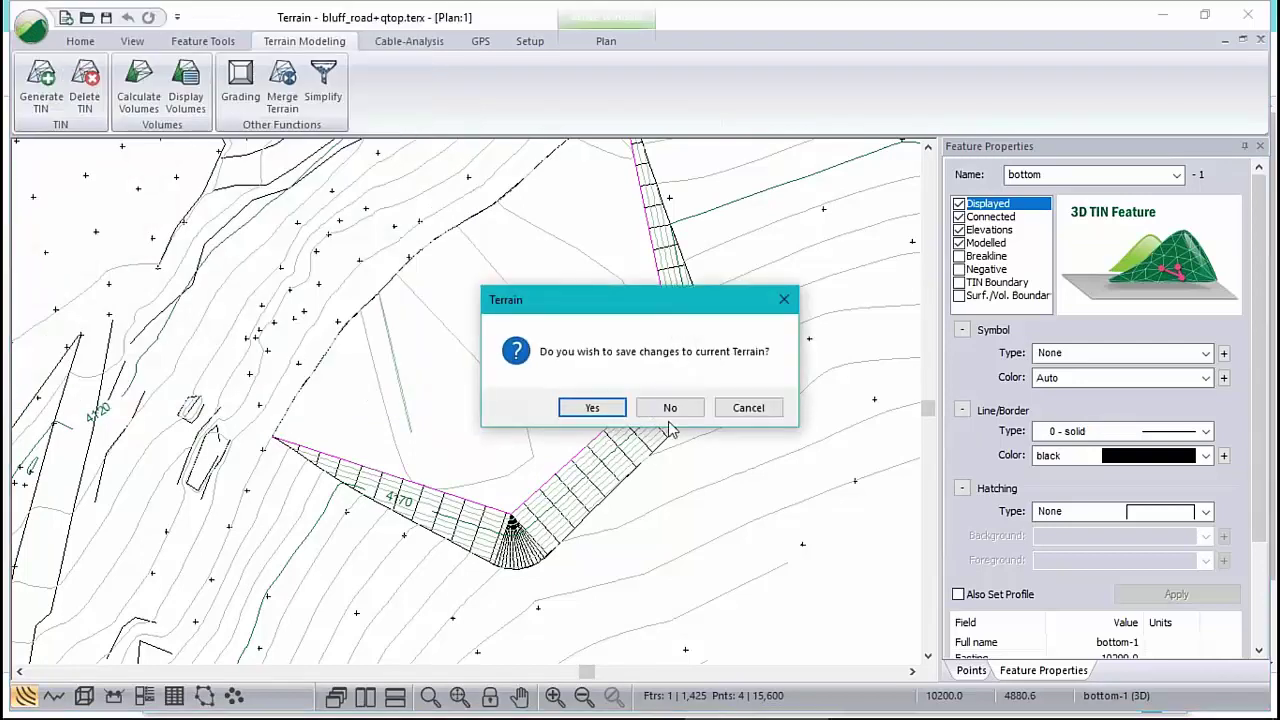
pyautogui.click(594, 408)
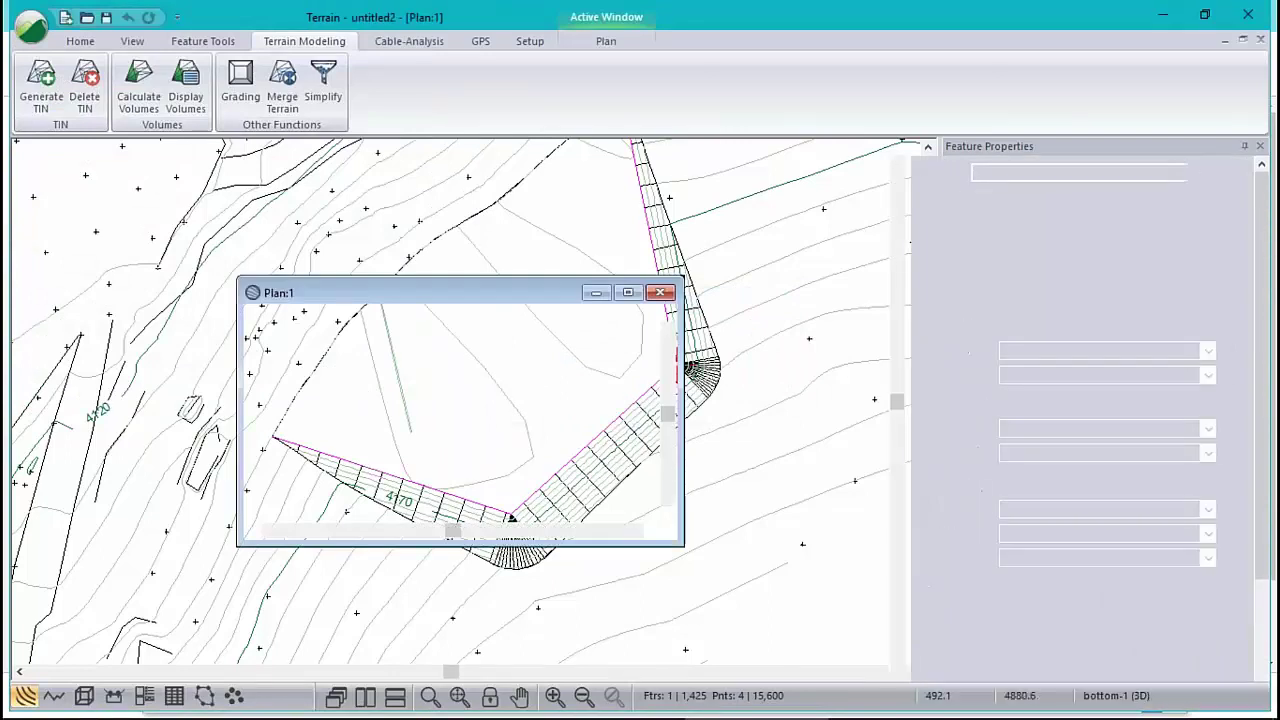
pyautogui.rightClick(426, 366)
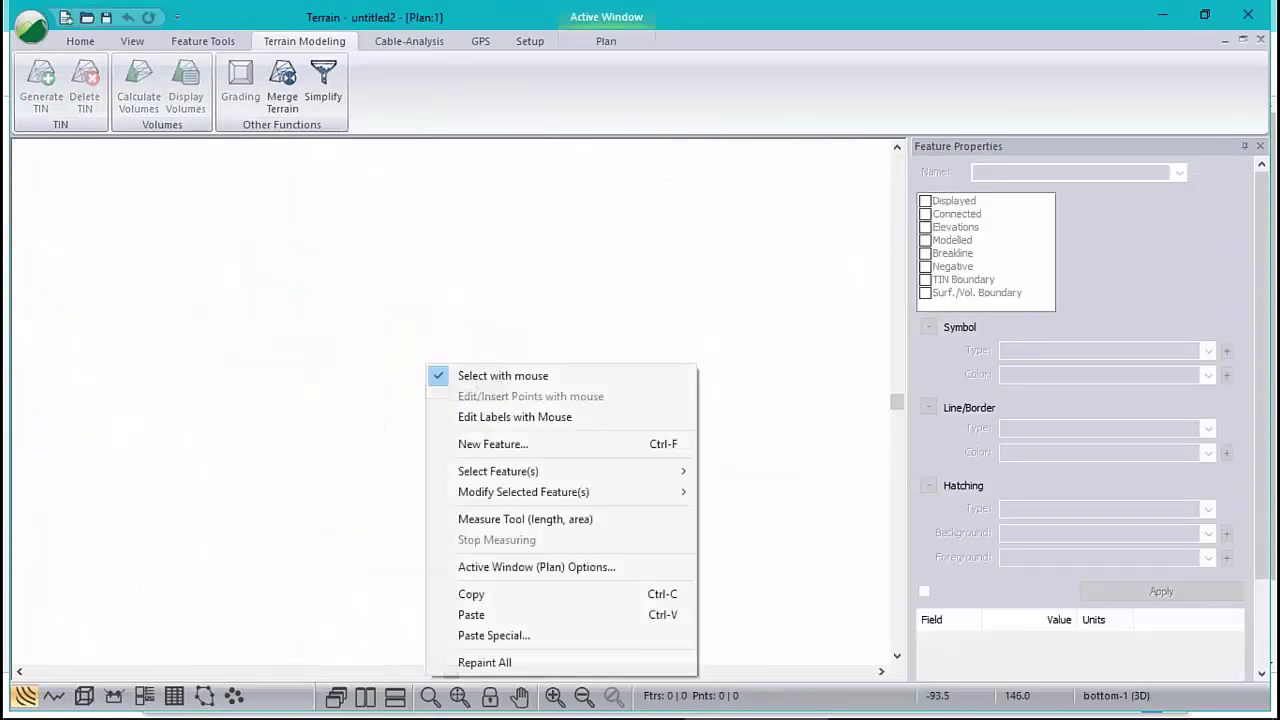
pyautogui.click(488, 614)
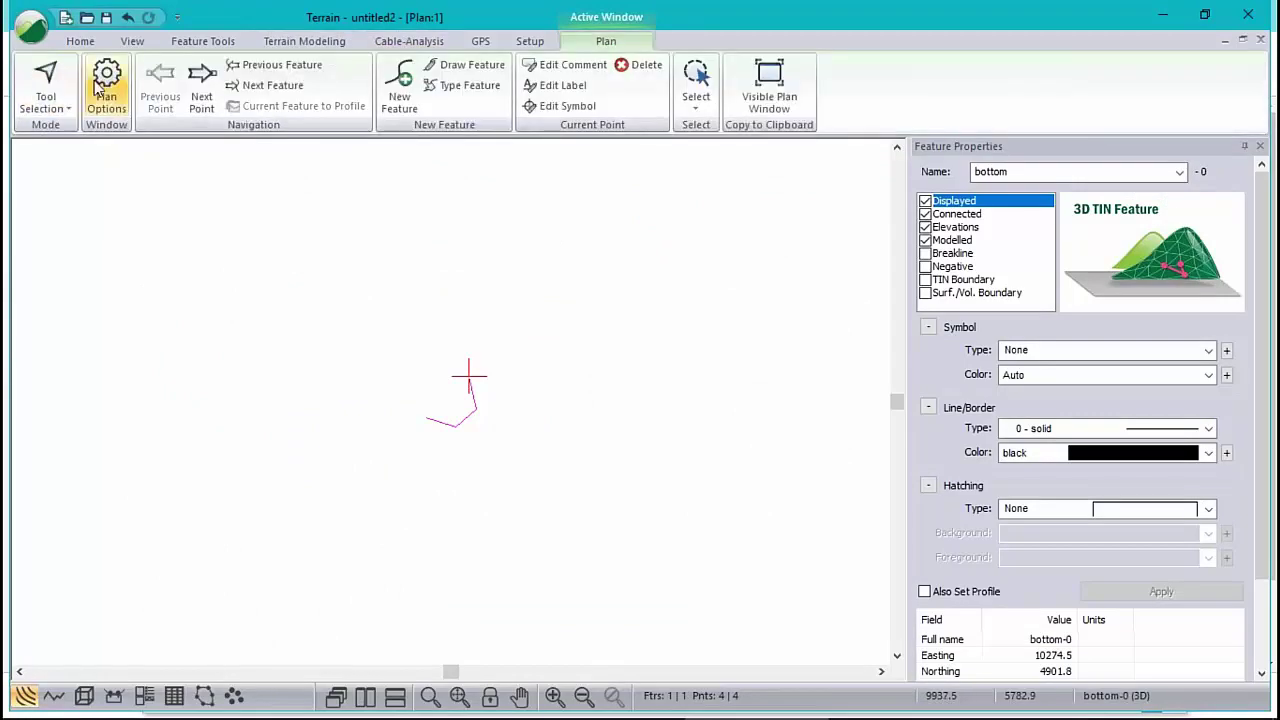
# Step: Add bluff_road+qtop.terx as the plan background terrain and zoom in on the pit
pyautogui.click(106, 80)
pyautogui.click(449, 157)
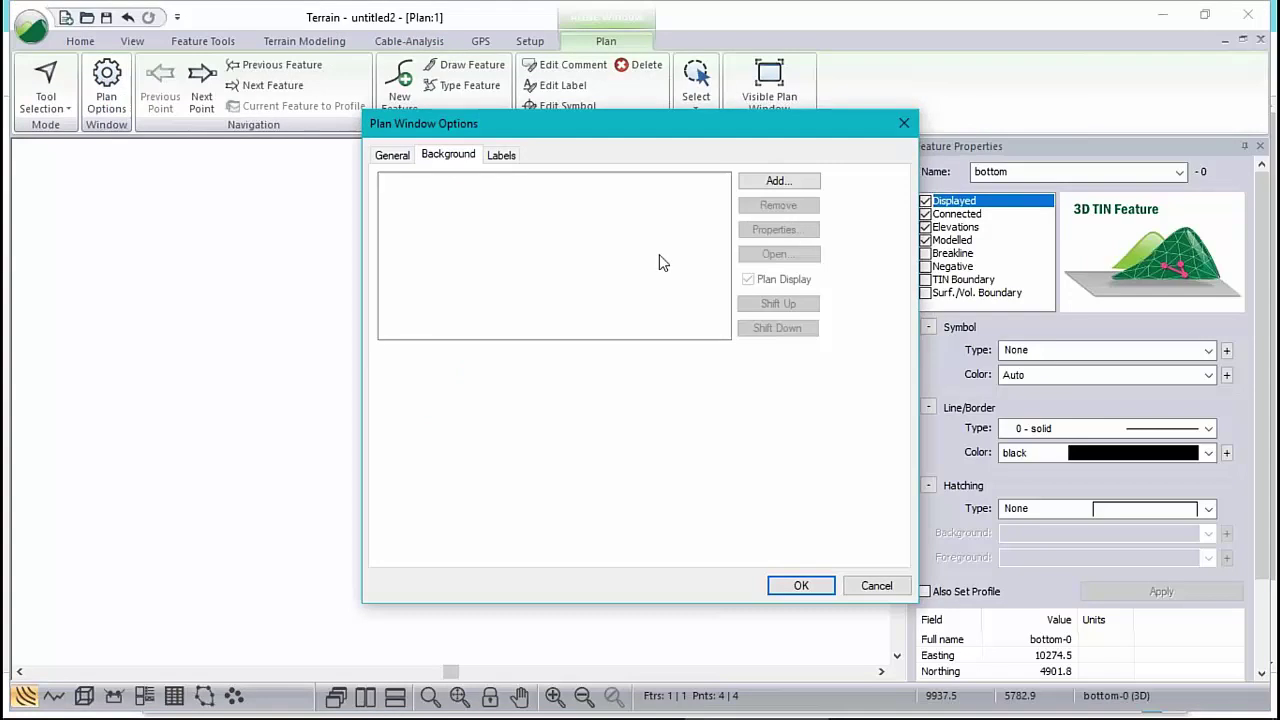
pyautogui.click(794, 183)
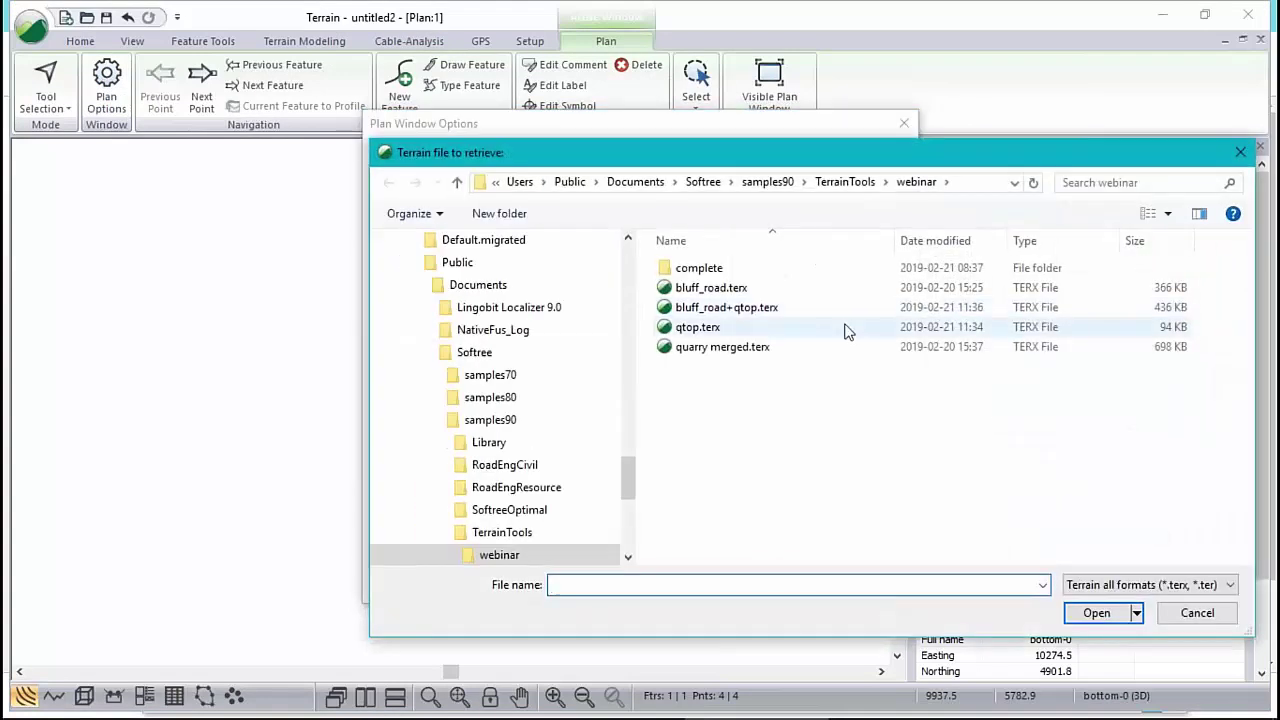
pyautogui.click(755, 310)
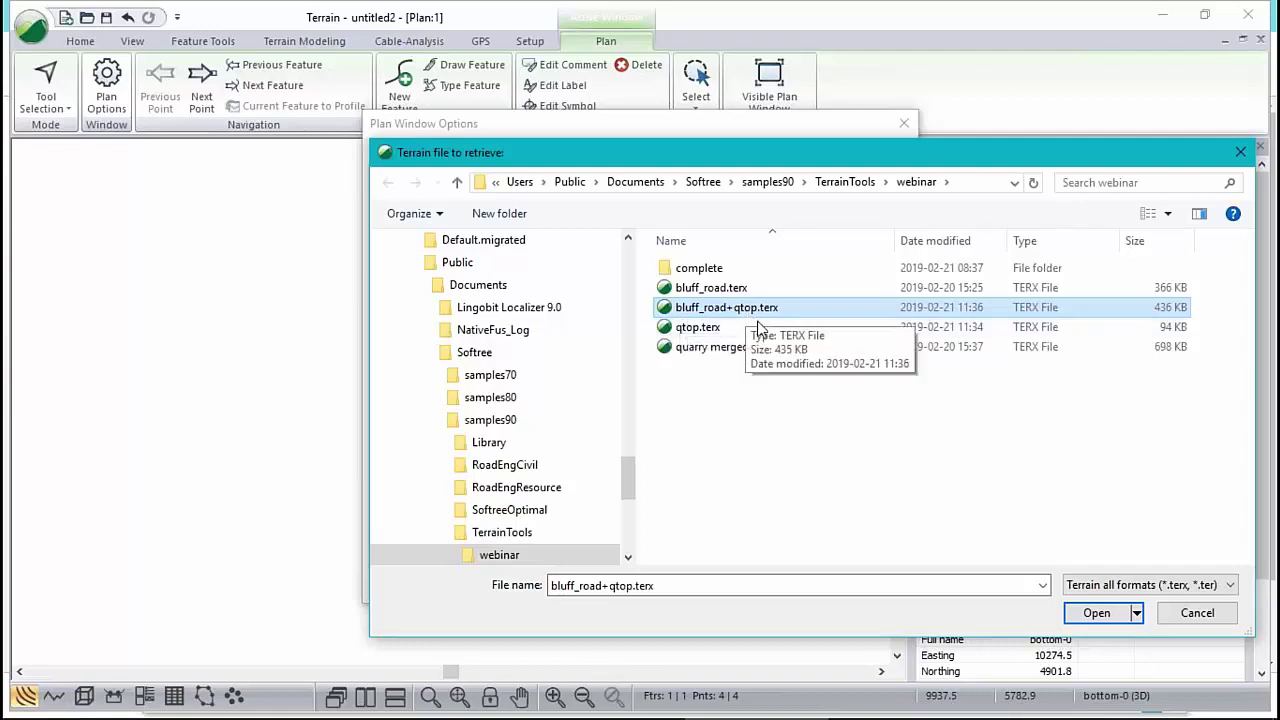
pyautogui.click(1094, 613)
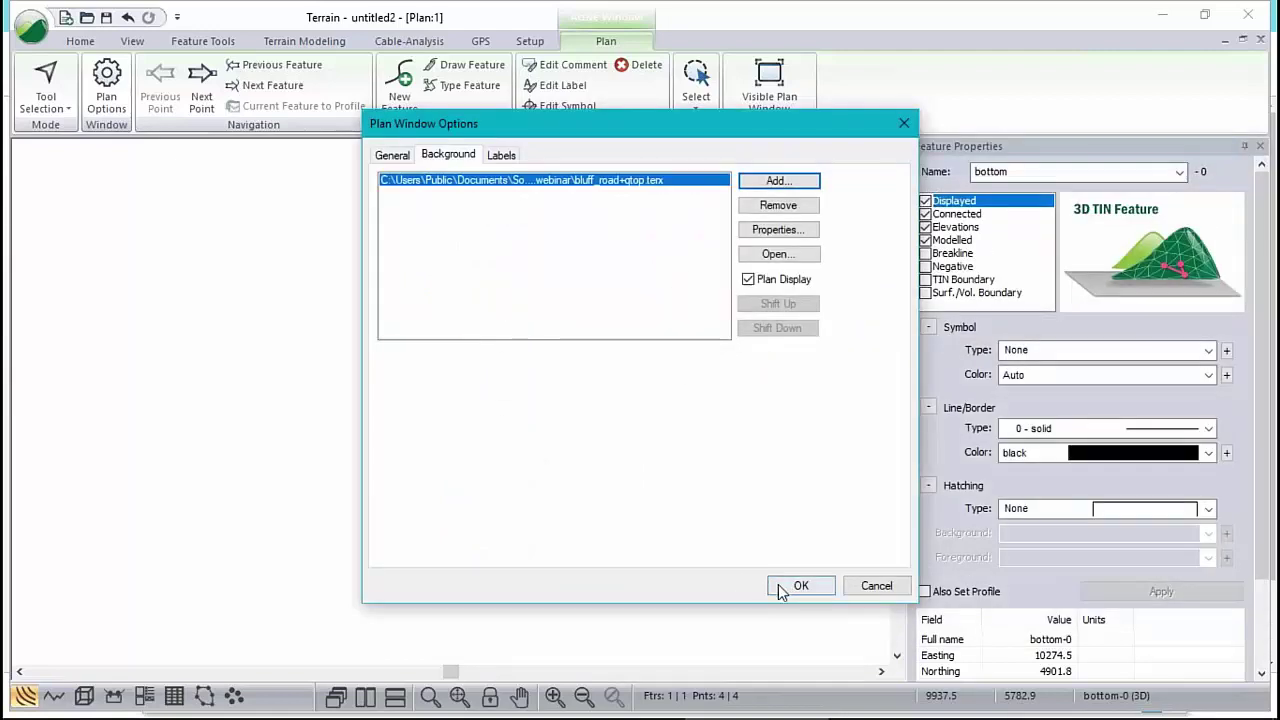
pyautogui.click(801, 585)
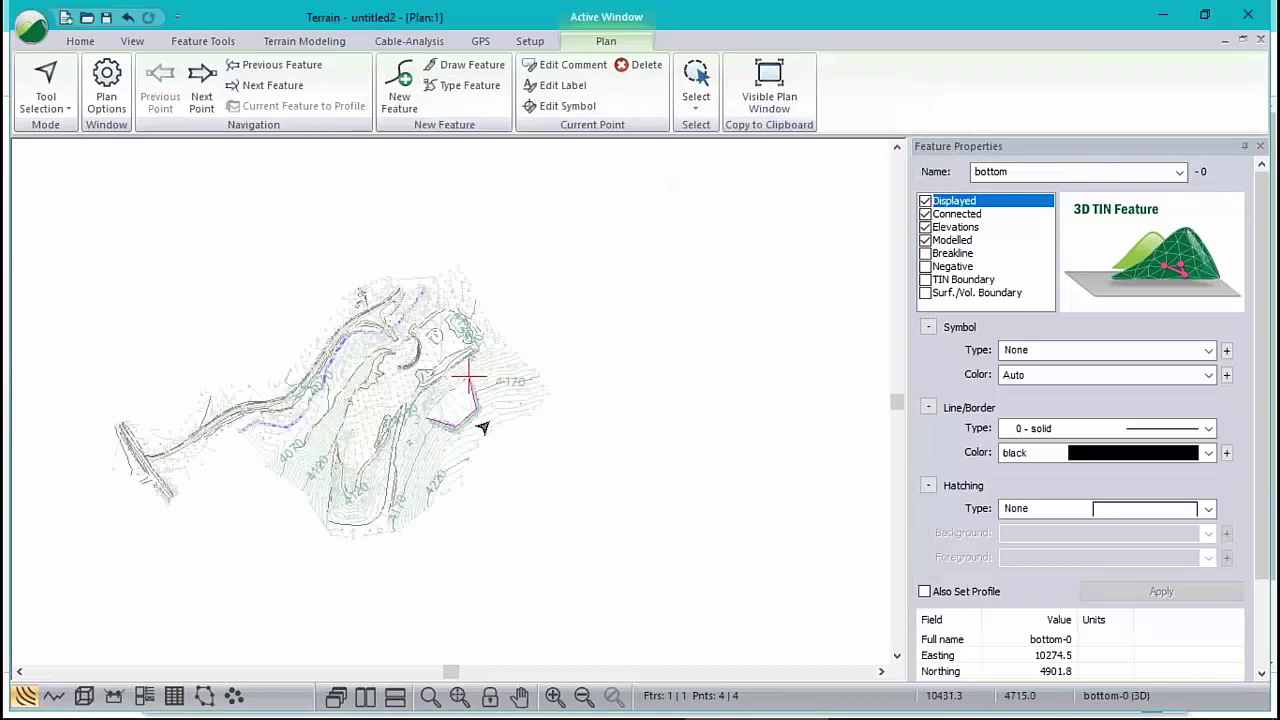
pyautogui.scroll(4, 437, 400)
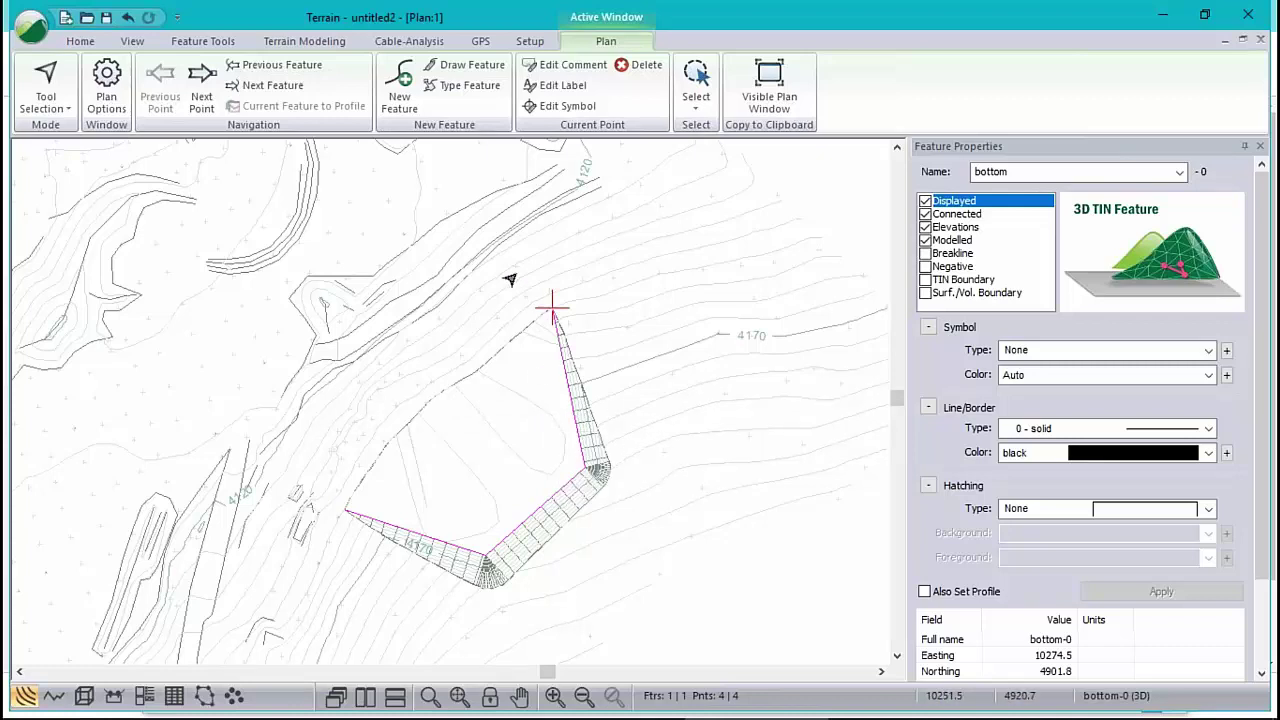
# Step: Buffer the bottom line 15 units to the right as a linear offset, creating bottom-1
pyautogui.click(203, 41)
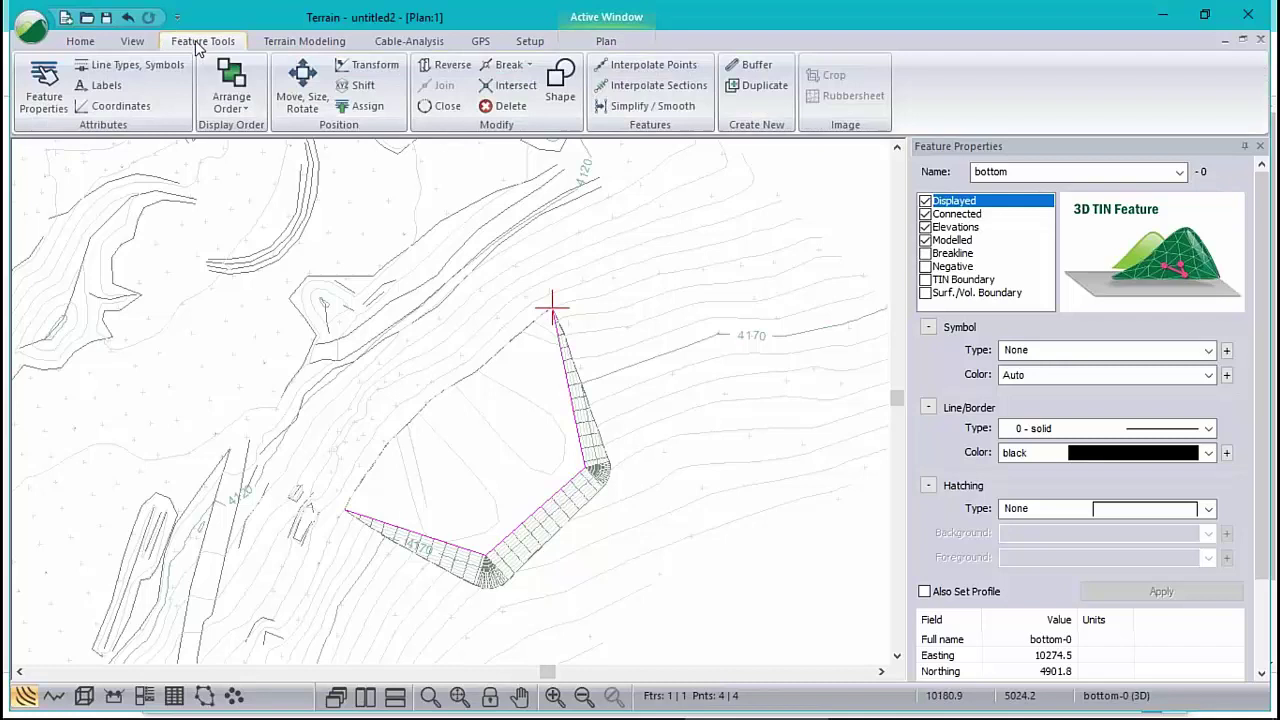
pyautogui.click(752, 64)
pyautogui.write('15')
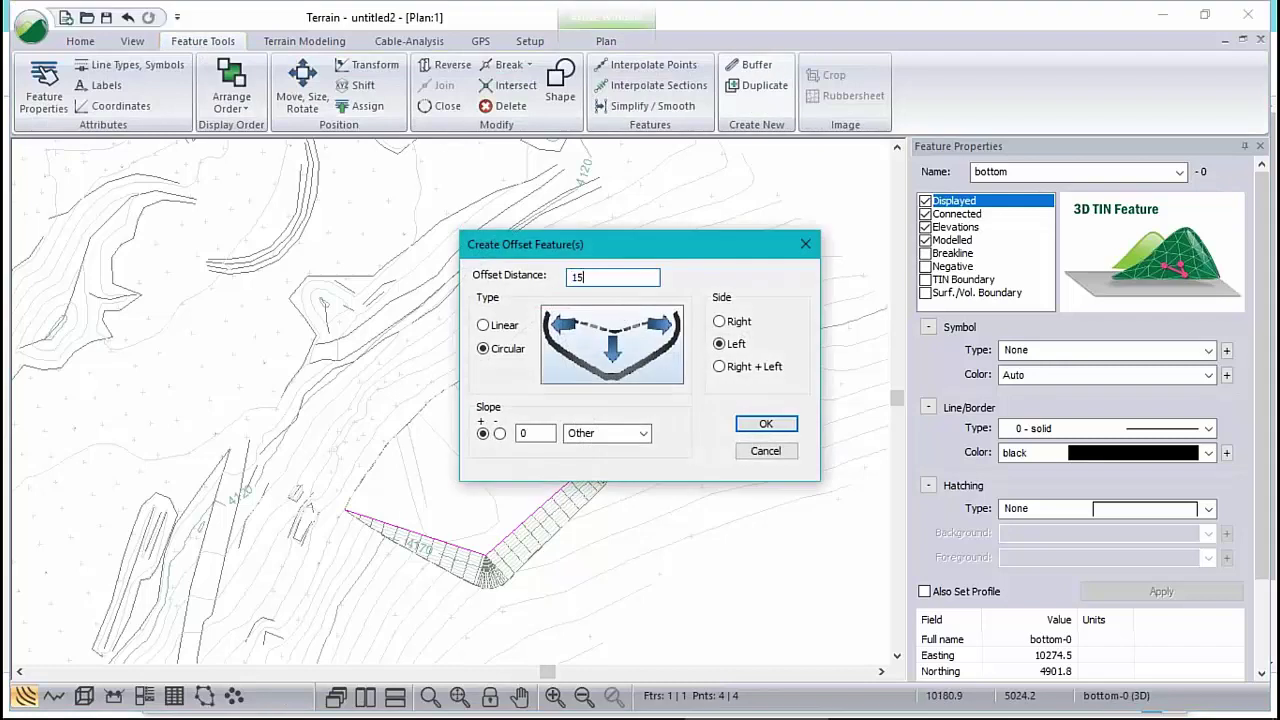
pyautogui.click(723, 323)
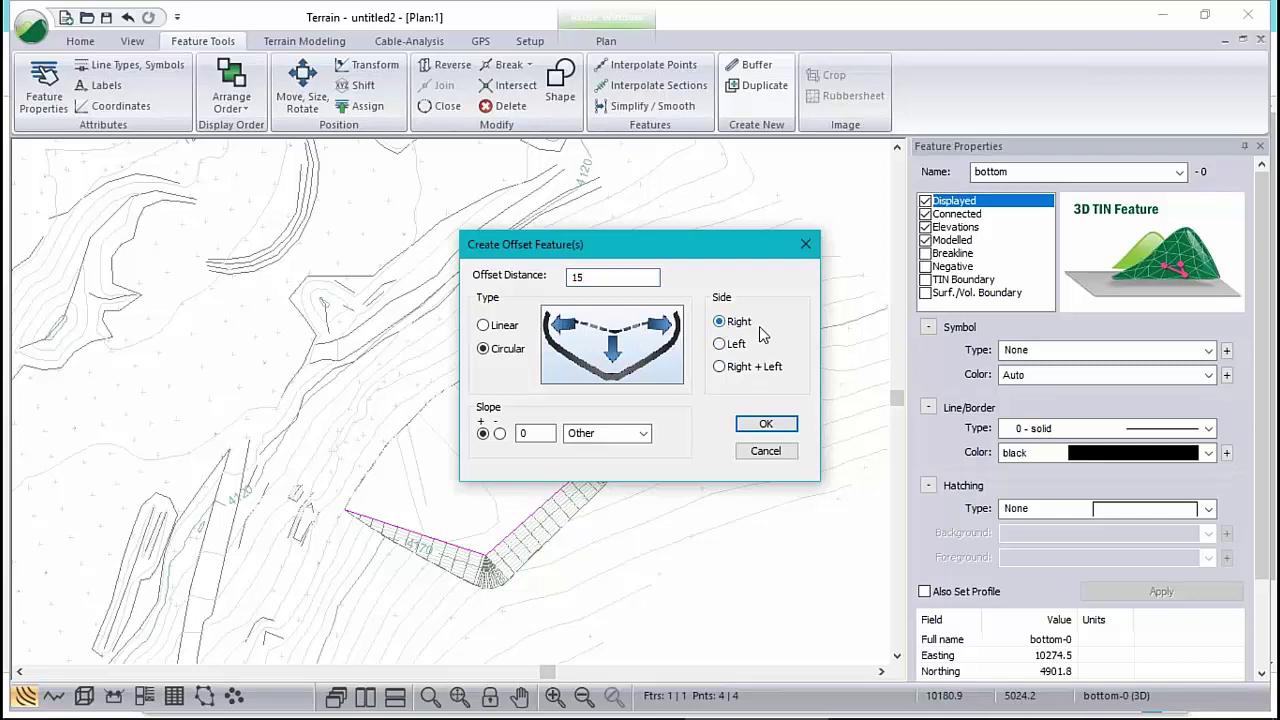
pyautogui.click(769, 424)
pyautogui.click(506, 326)
pyautogui.click(758, 431)
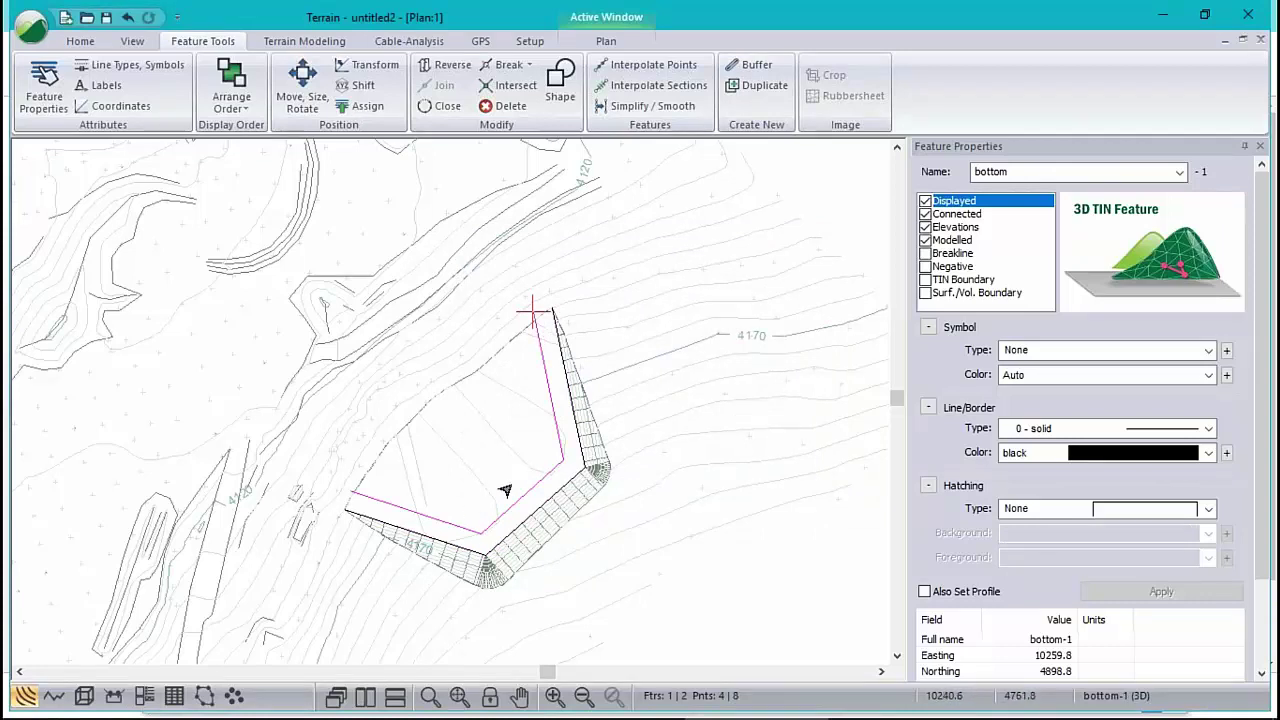
# Step: Create bottom-2, a 20-unit offset of the bottom line with a downward 200 slope
pyautogui.moveTo(524, 493)
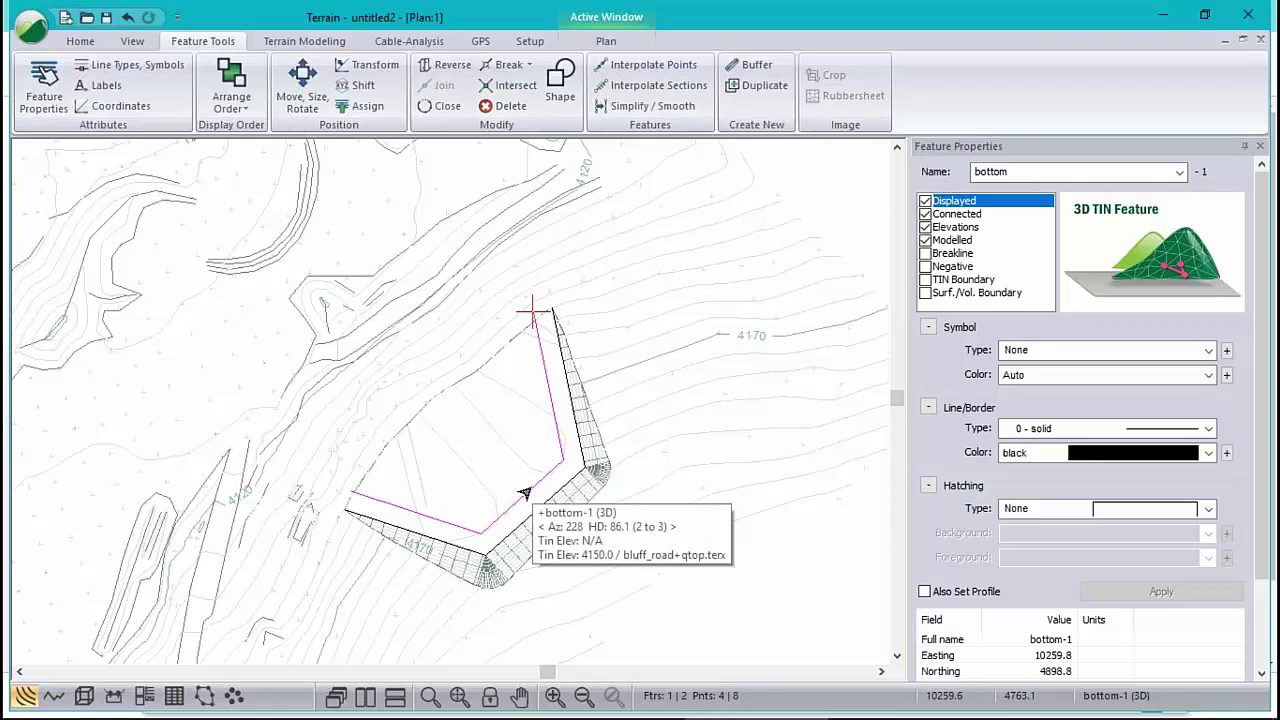
pyautogui.moveTo(478, 451)
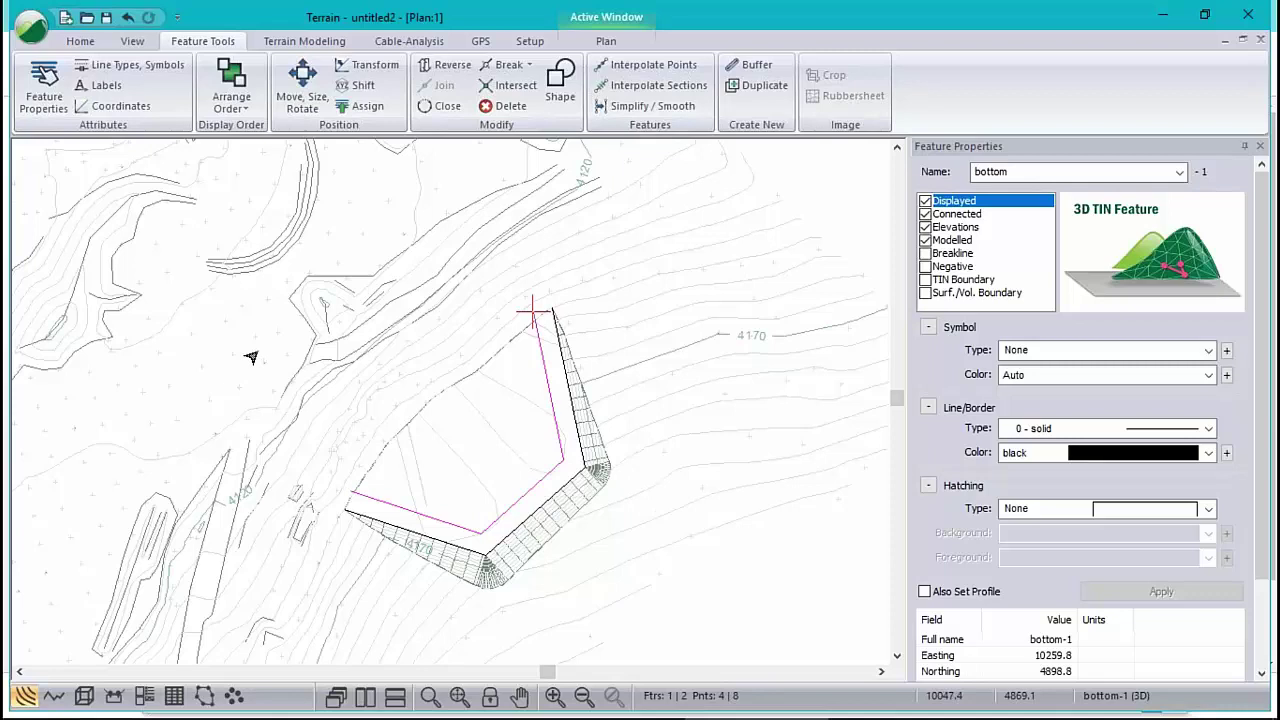
pyautogui.moveTo(251, 357)
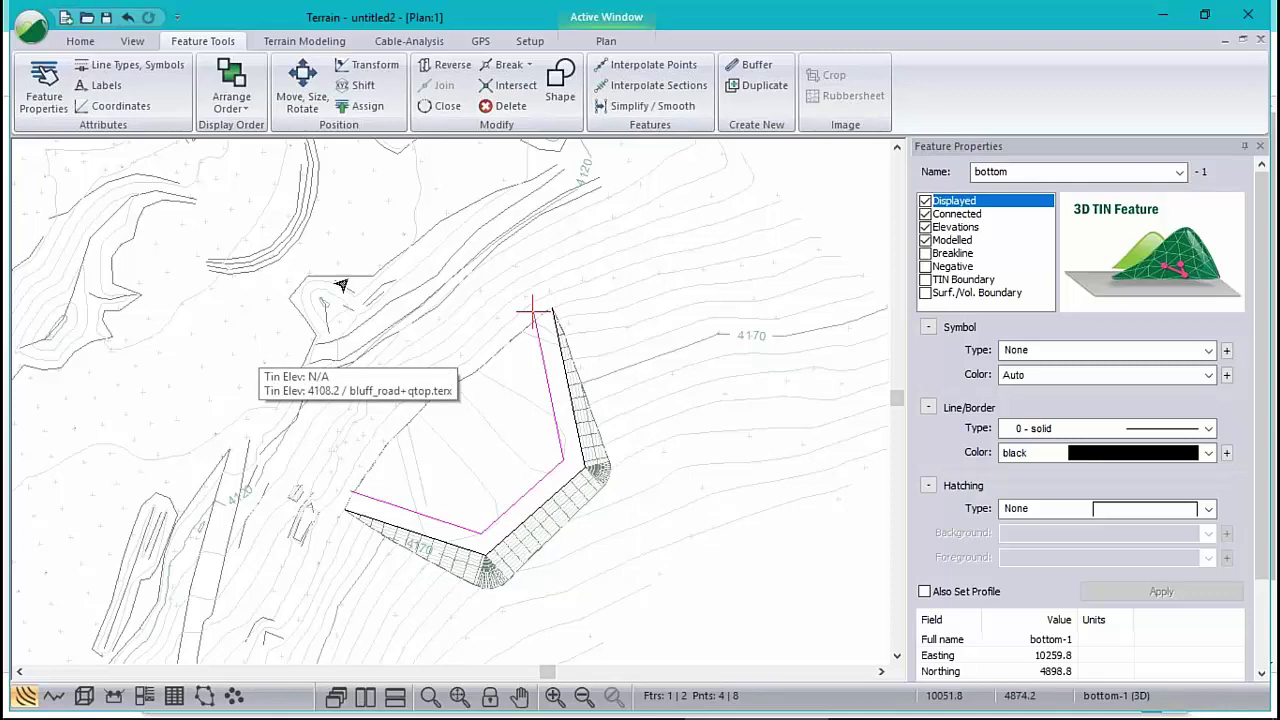
pyautogui.click(748, 66)
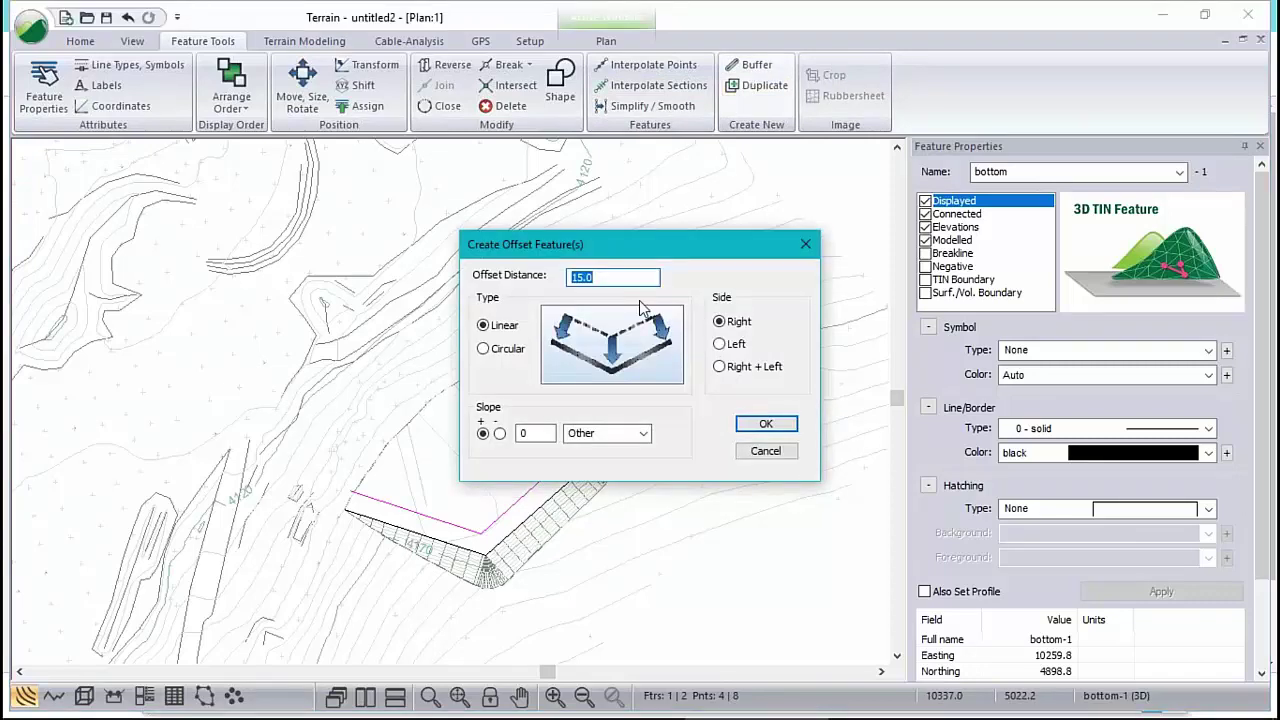
pyautogui.write('20')
pyautogui.click(500, 433)
pyautogui.press('Tab')
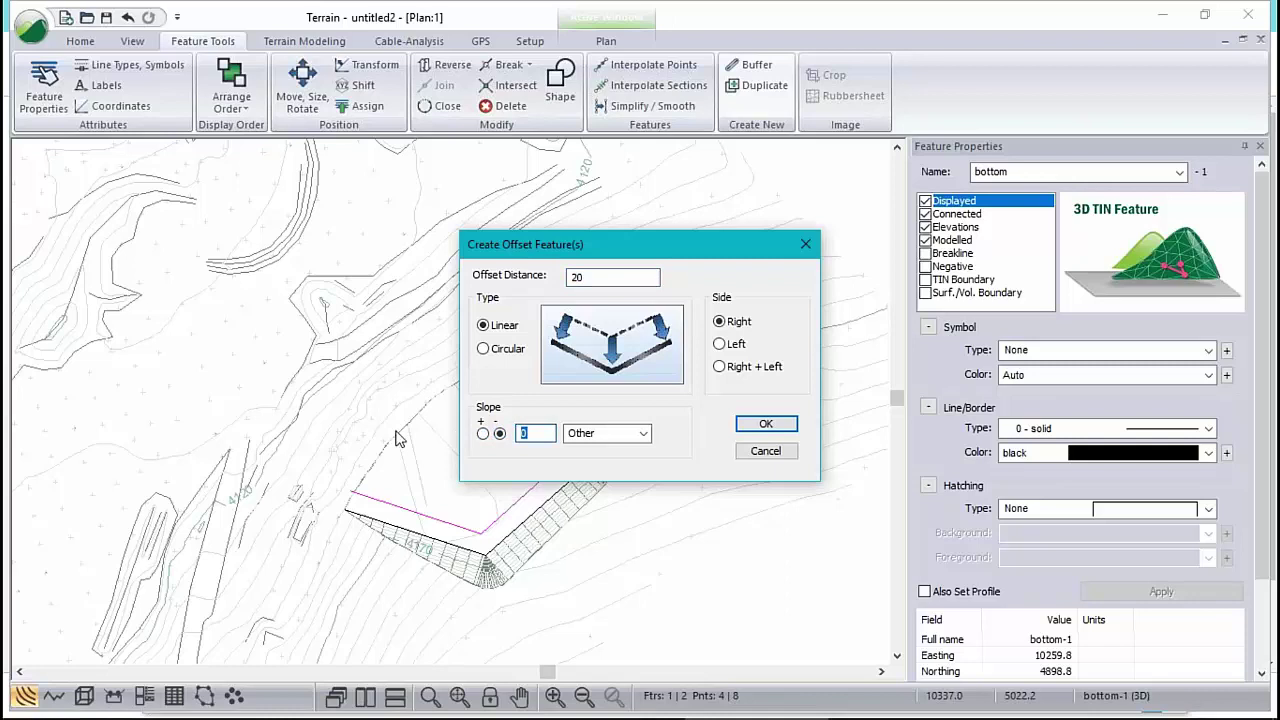
pyautogui.write('2000')
pyautogui.click(763, 426)
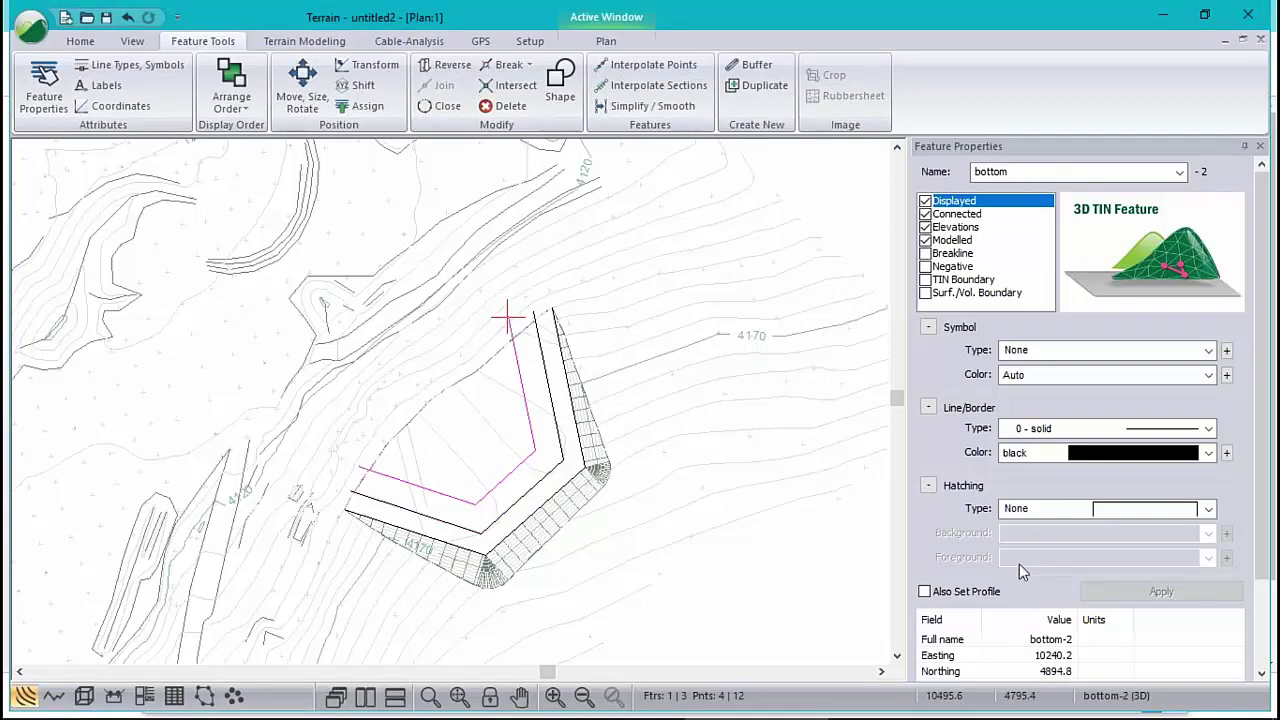
# Step: Delete the earlier bottom-0 and bottom-1 lines, leaving only bottom-2
pyautogui.click(929, 486)
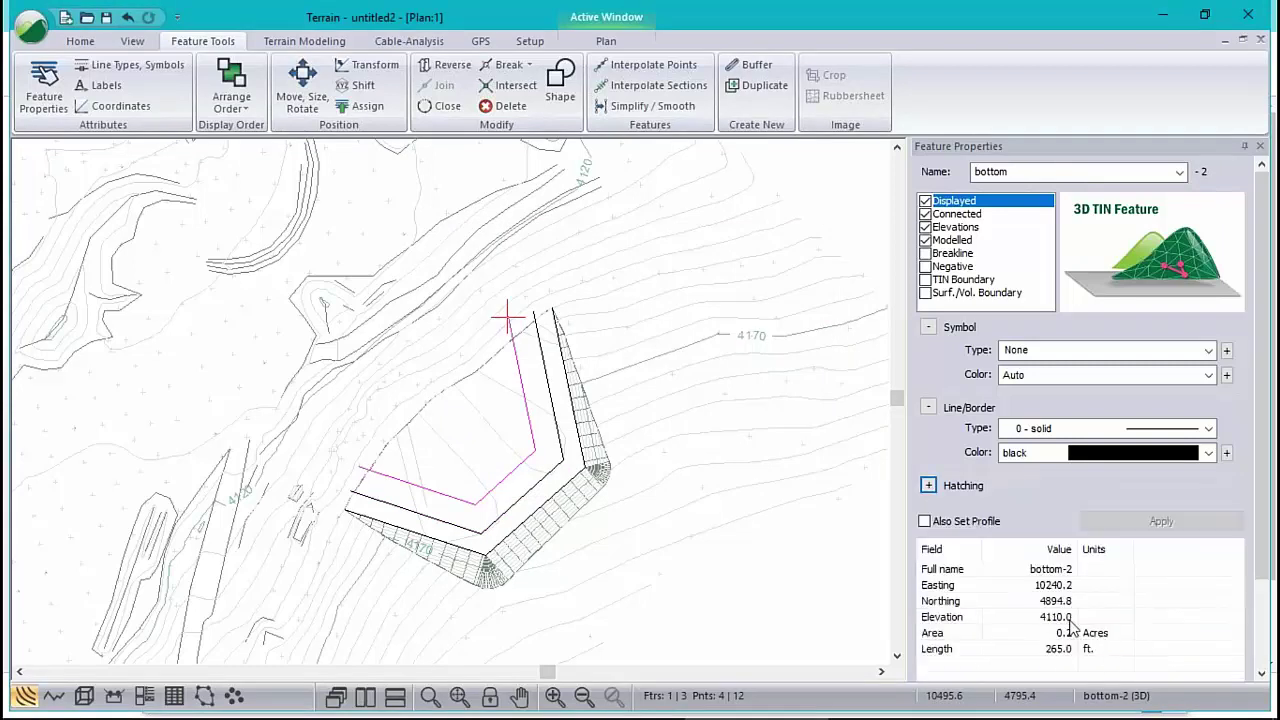
pyautogui.click(556, 512)
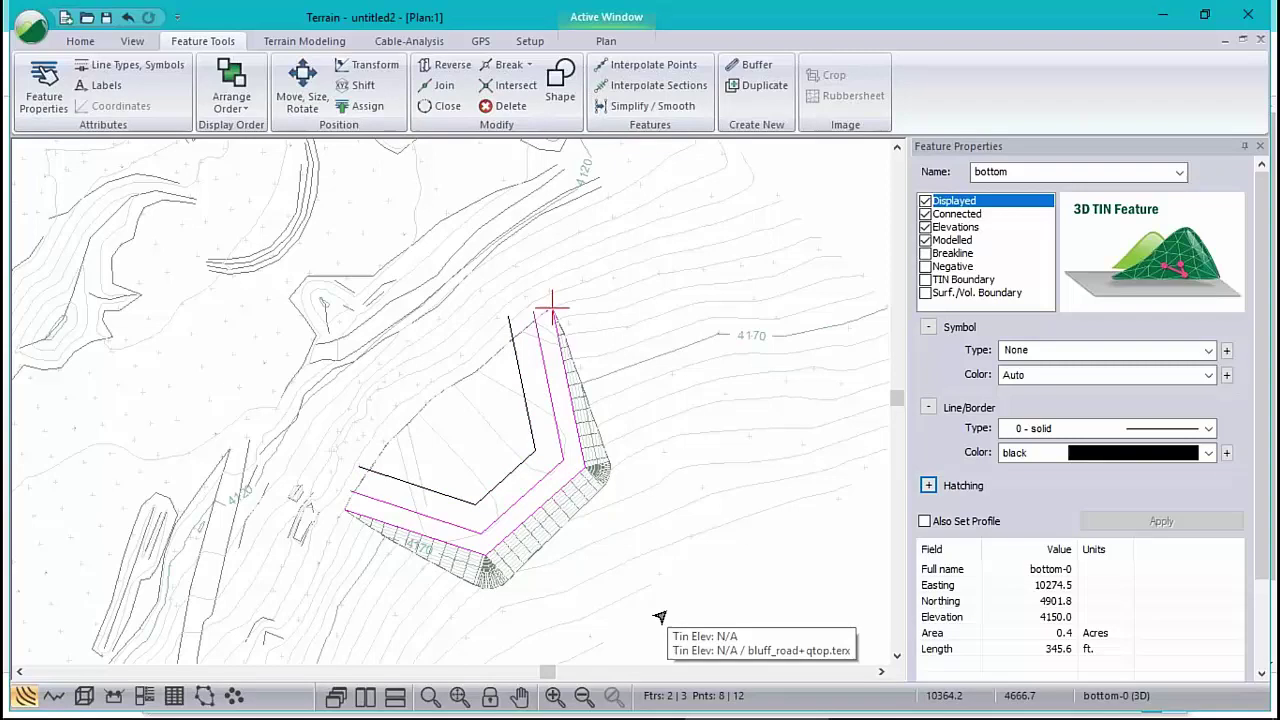
pyautogui.press('Delete')
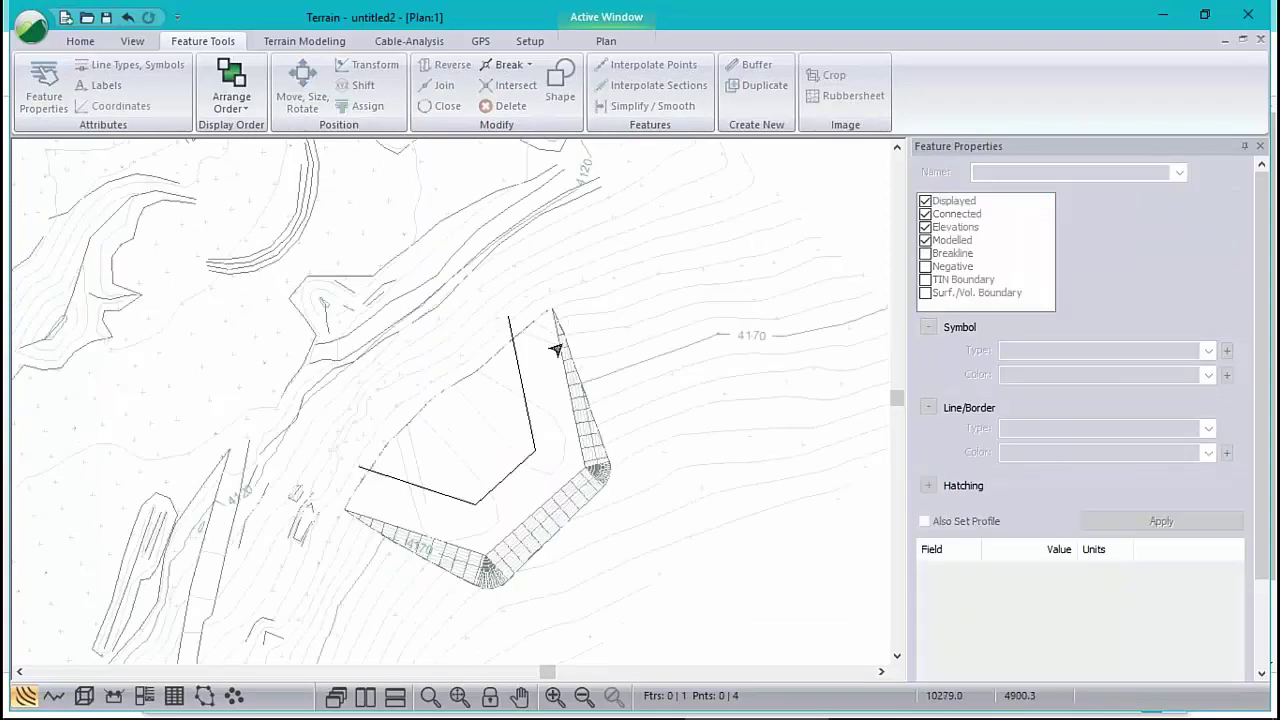
# Step: Insert vertices into bottom-2 to extend it northwest into an 8-point, 0.7-acre outline
pyautogui.click(511, 371)
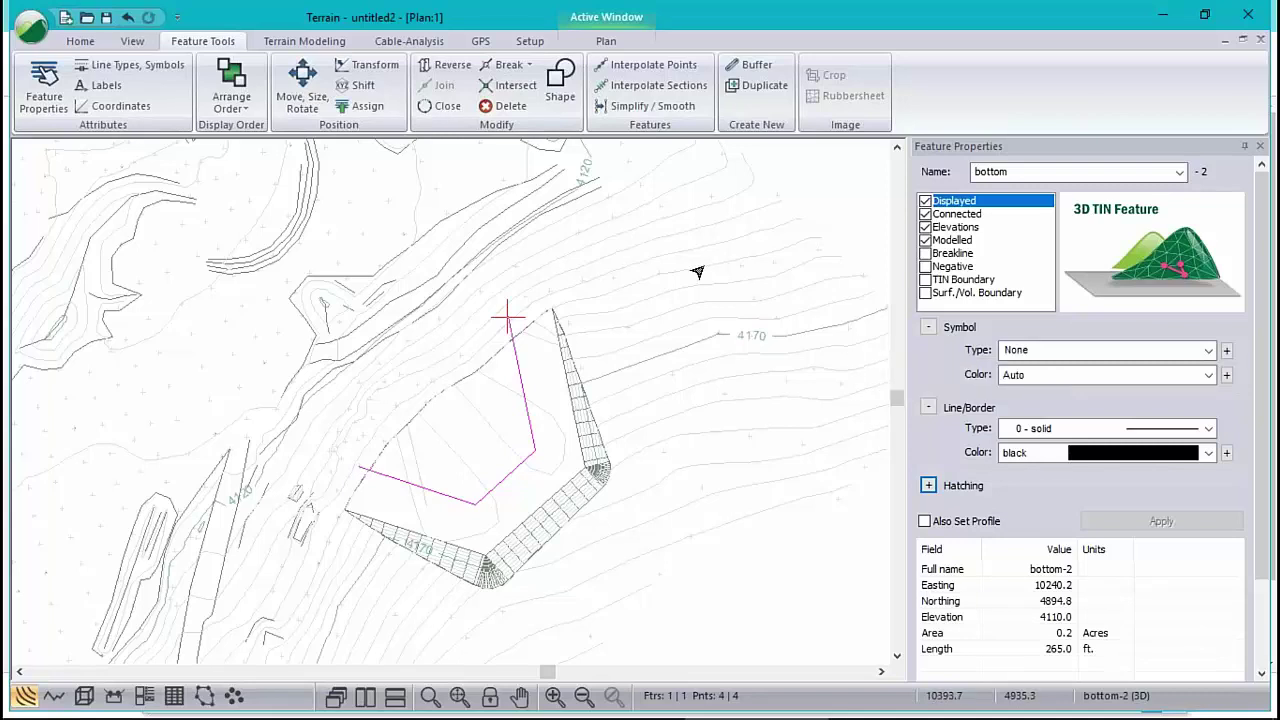
pyautogui.rightClick(657, 250)
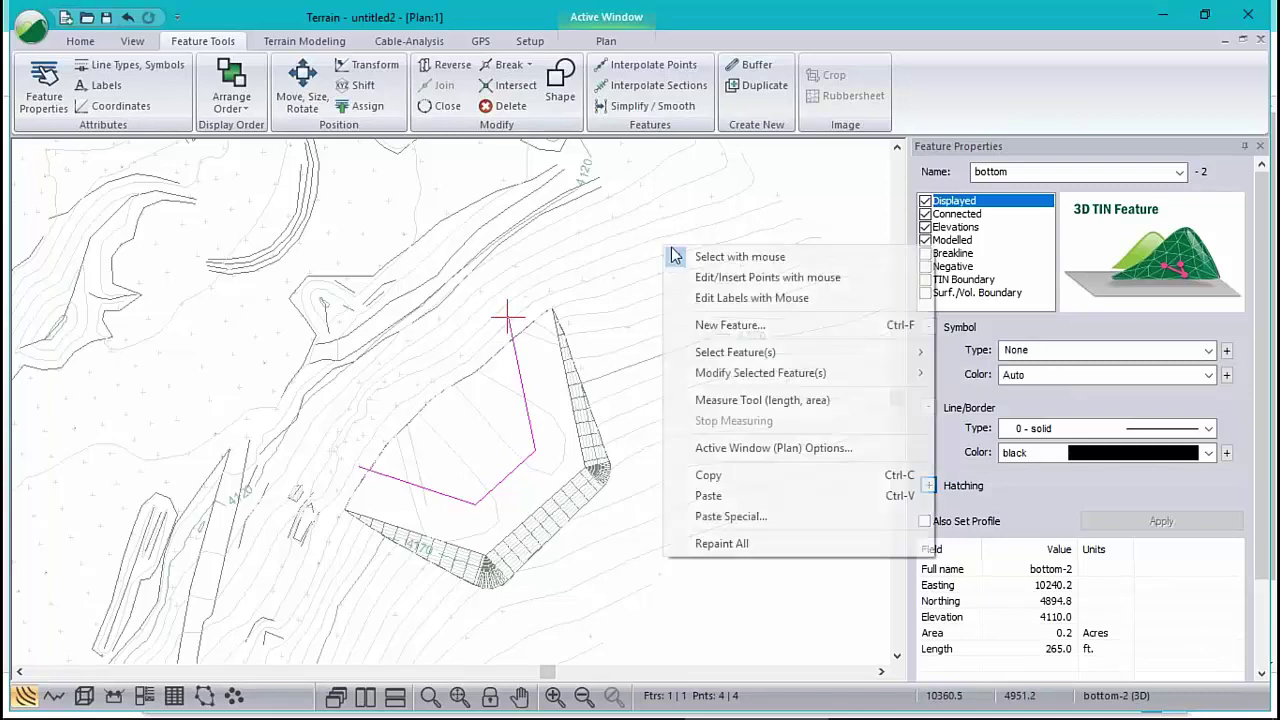
pyautogui.click(735, 279)
pyautogui.click(401, 242)
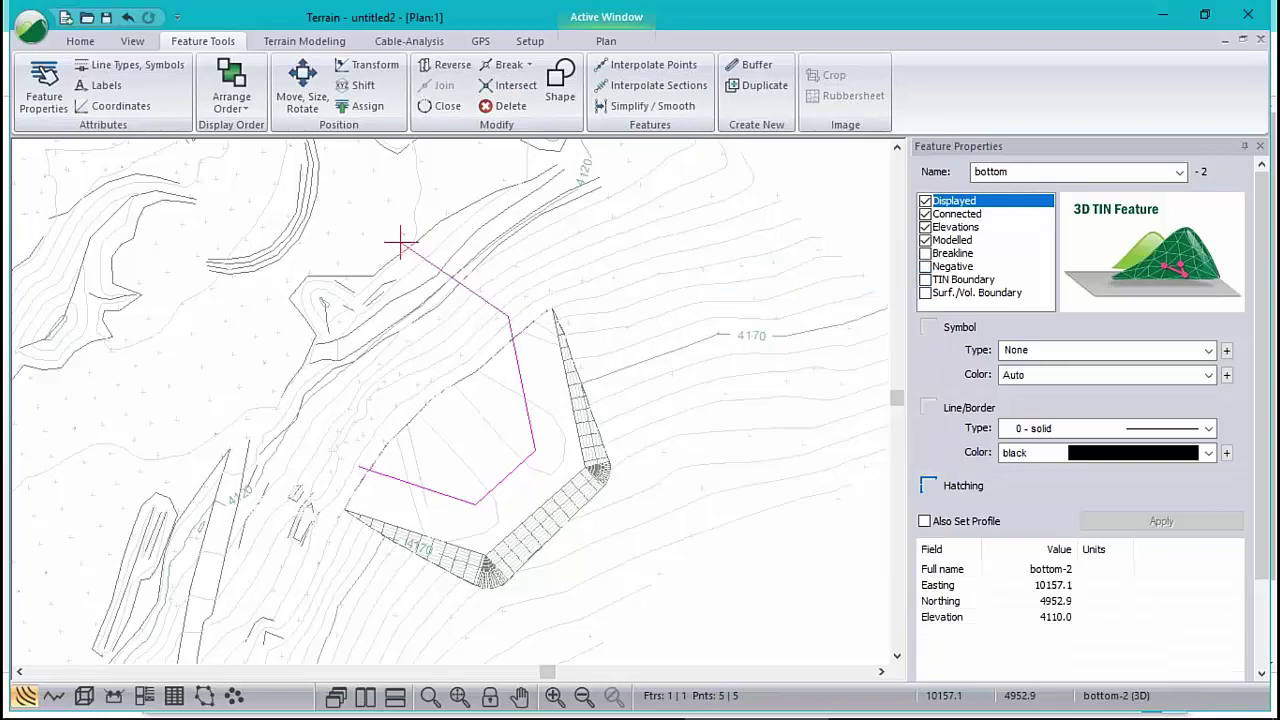
pyautogui.click(288, 278)
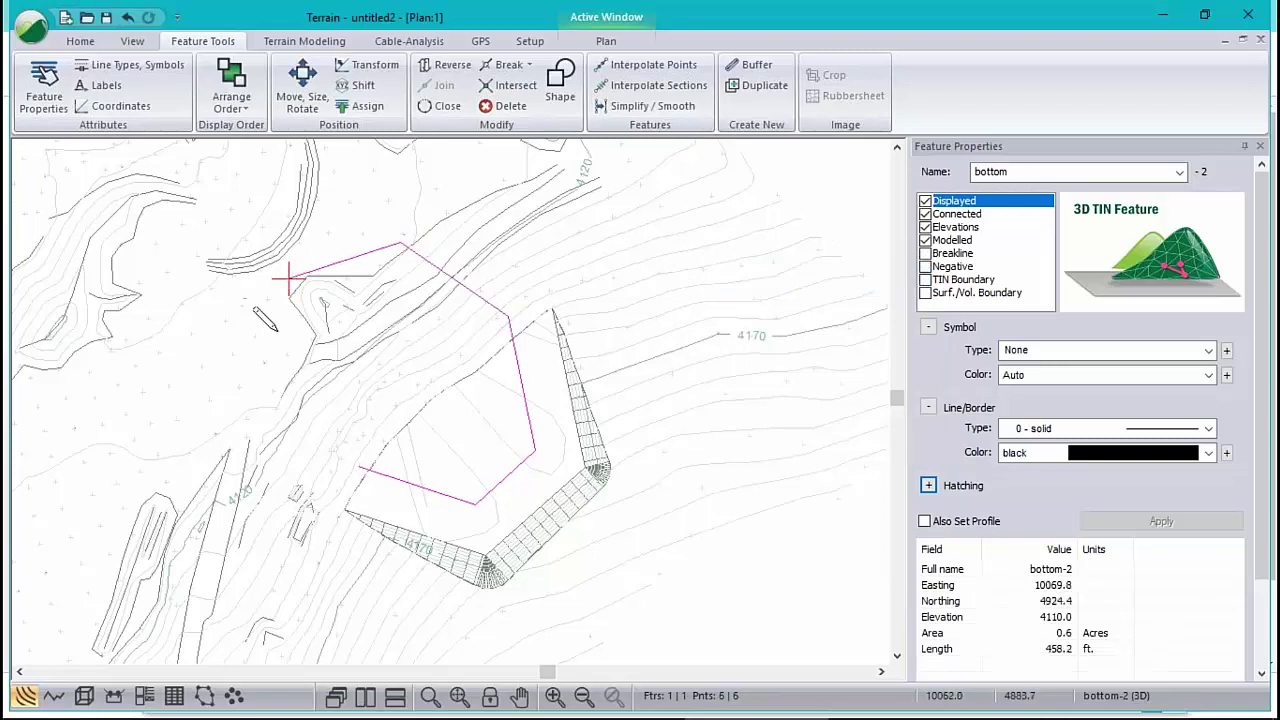
pyautogui.click(287, 358)
pyautogui.moveTo(285, 362); pyautogui.dragTo(260, 398)
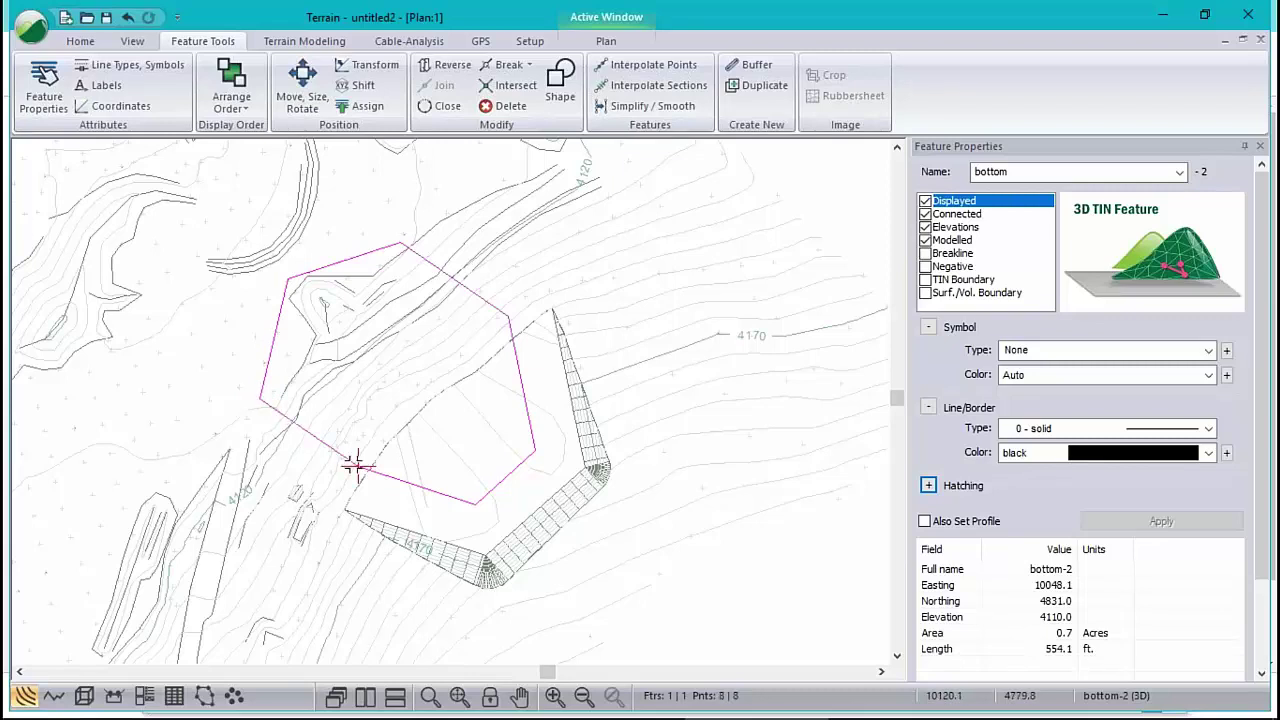
pyautogui.click(352, 460)
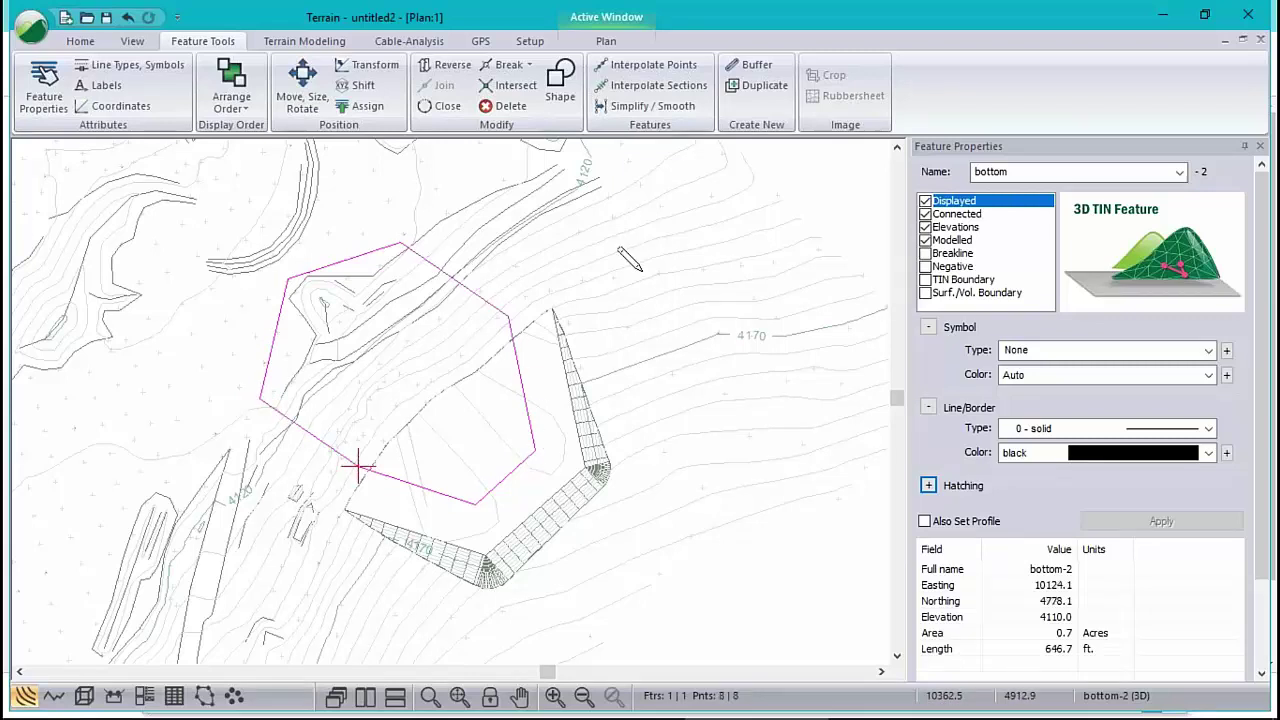
# Step: Grade bottom-2's faces up to the bluff_road+qtop.terx target surface
pyautogui.click(300, 41)
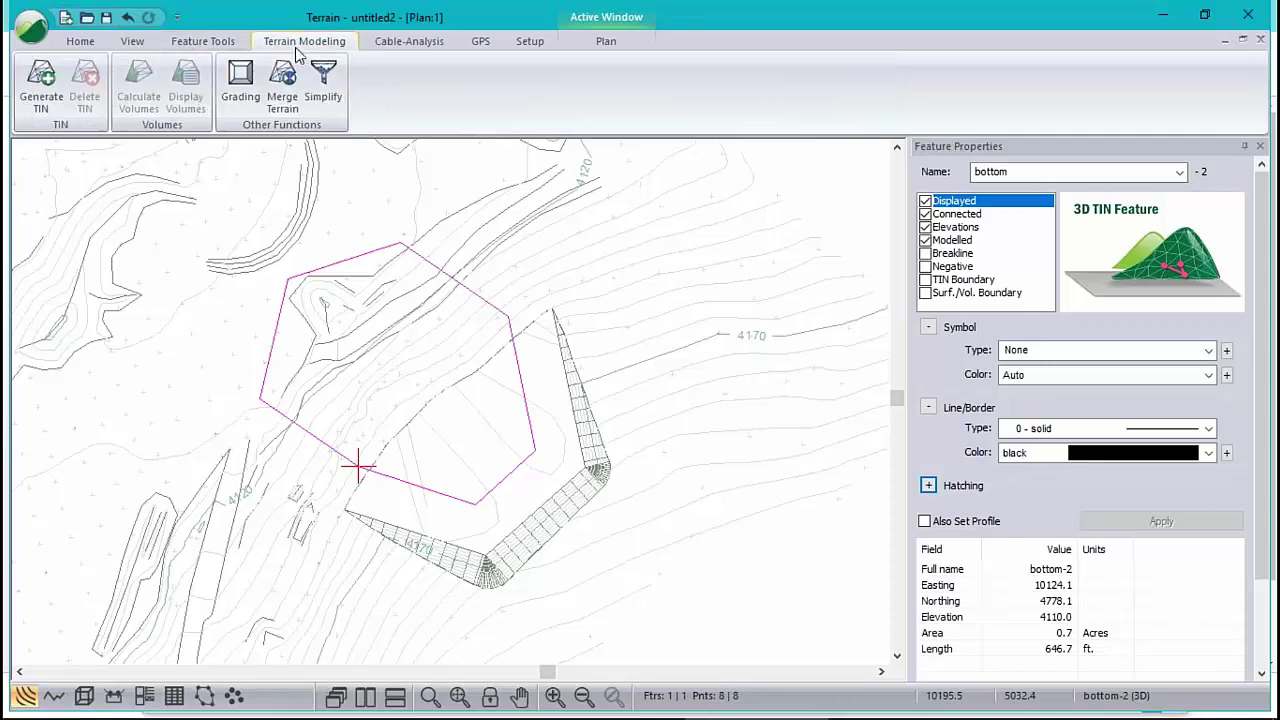
pyautogui.click(251, 94)
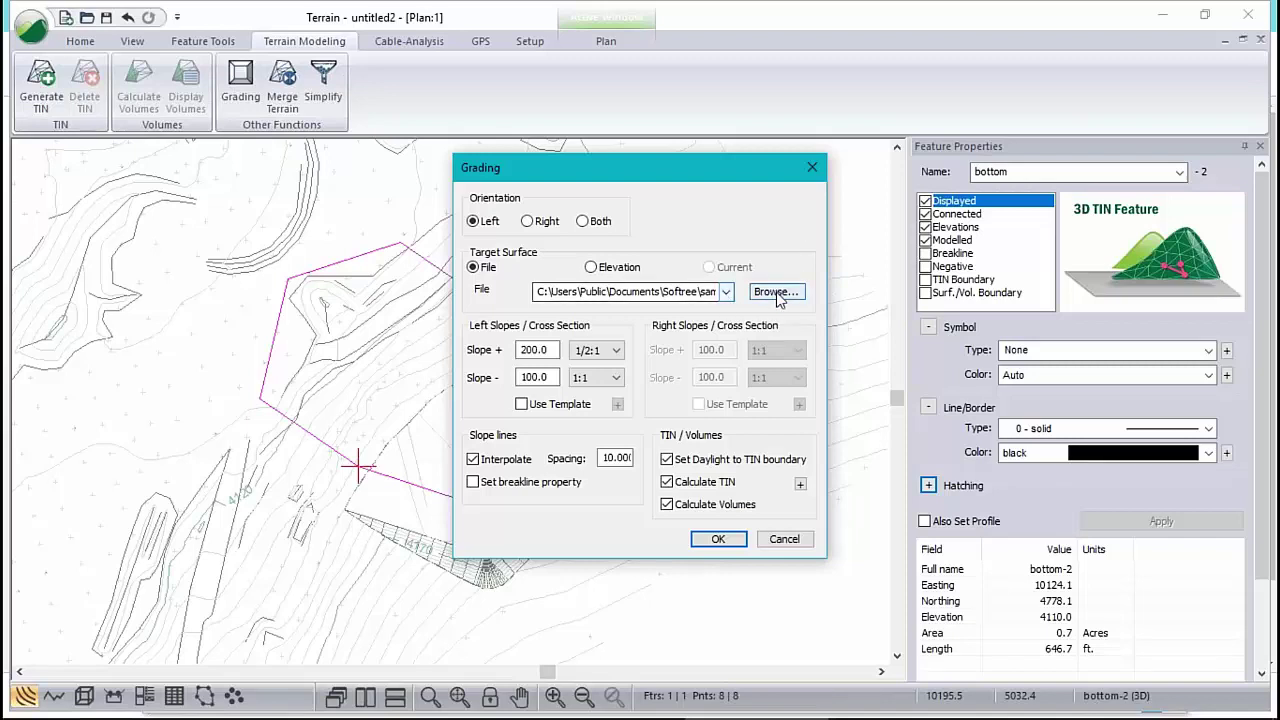
pyautogui.click(776, 292)
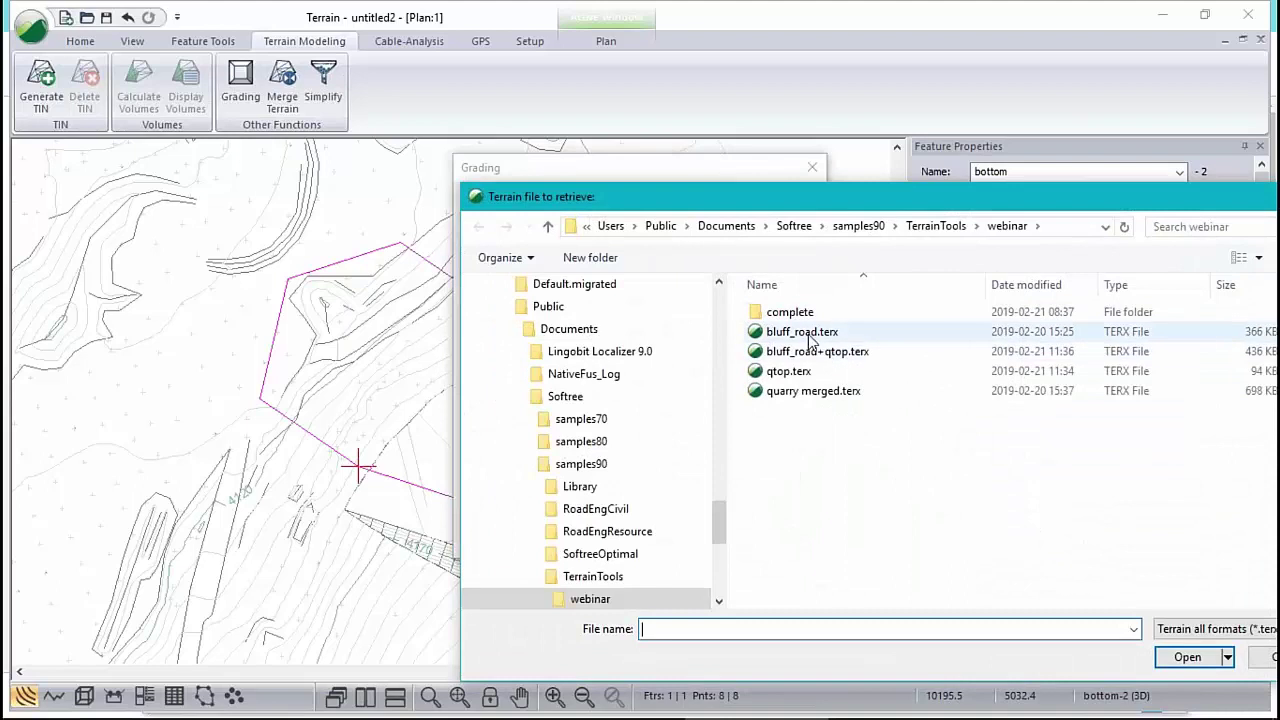
pyautogui.click(805, 356)
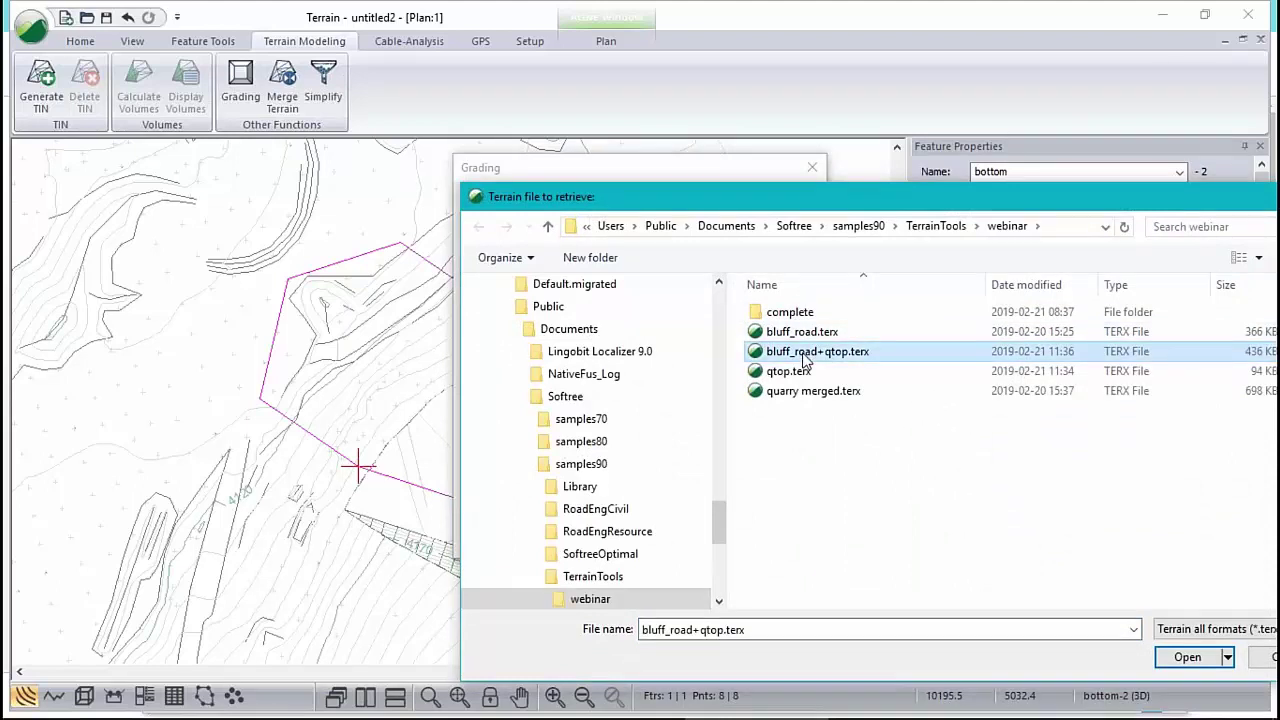
pyautogui.doubleClick(805, 356)
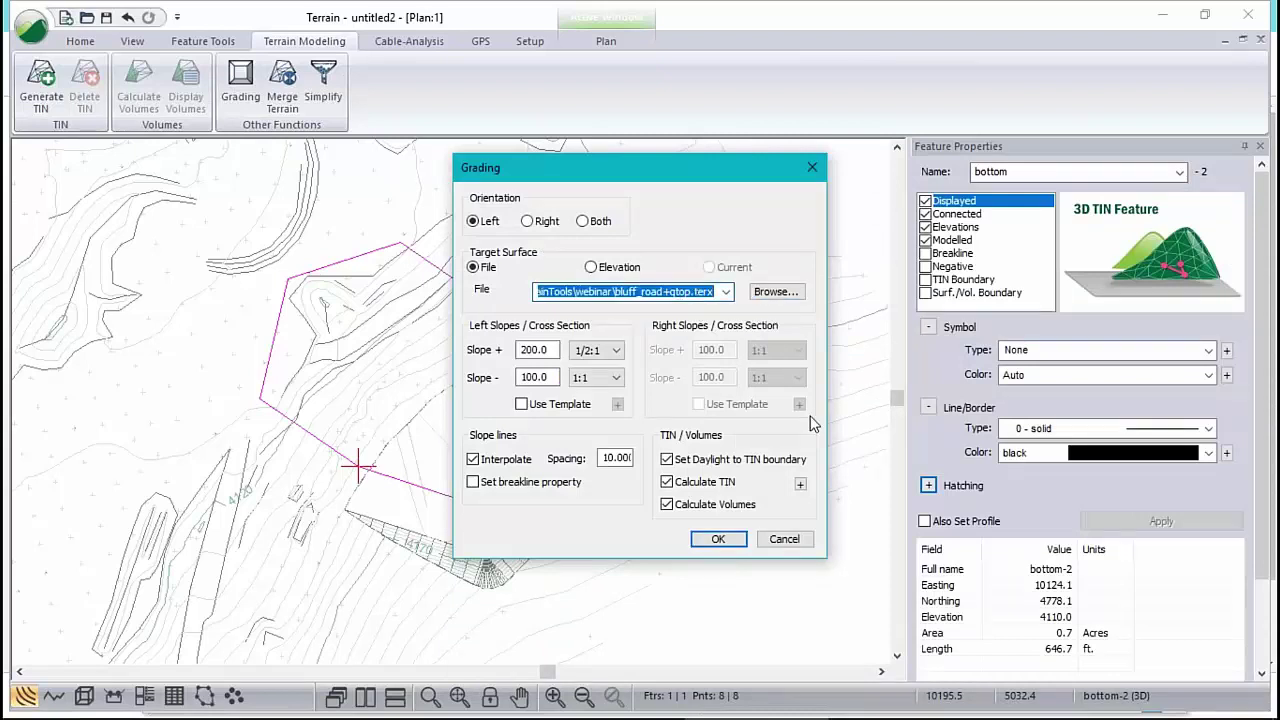
pyautogui.click(731, 541)
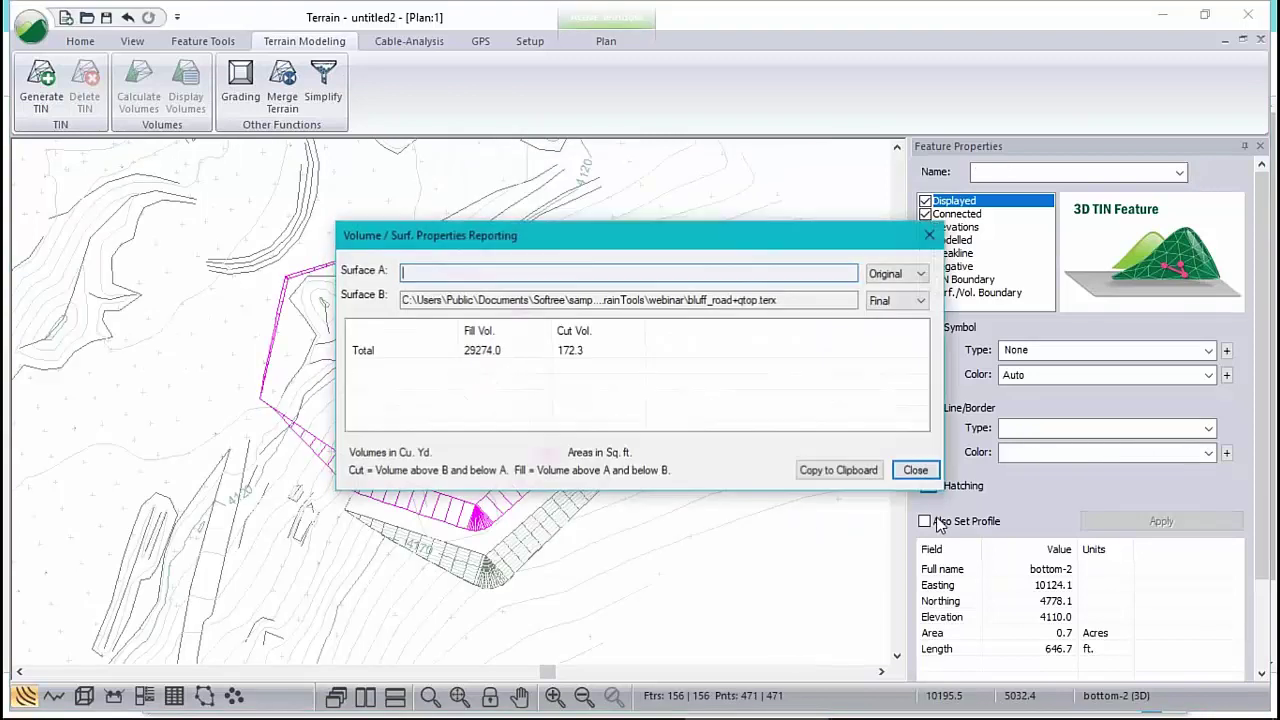
# Step: Set Surface A to Final in the volume report and review the 29274.0 cu yd cut
pyautogui.click(906, 274)
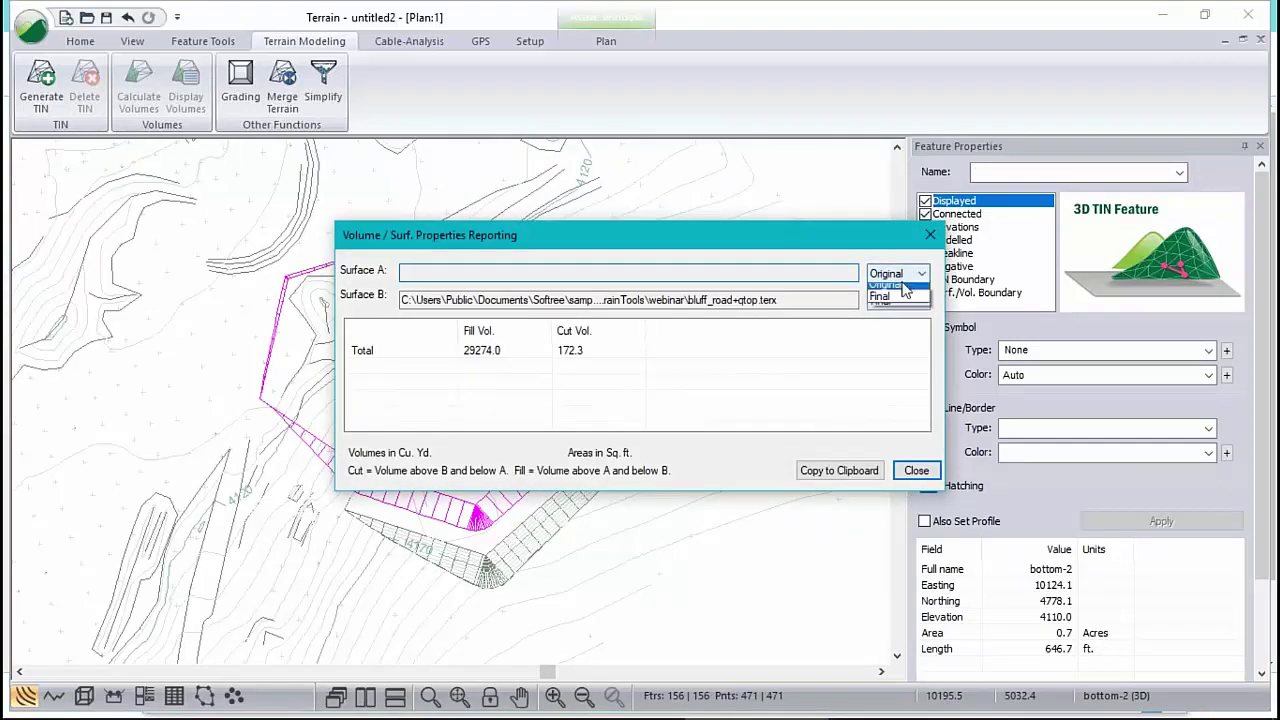
pyautogui.click(896, 306)
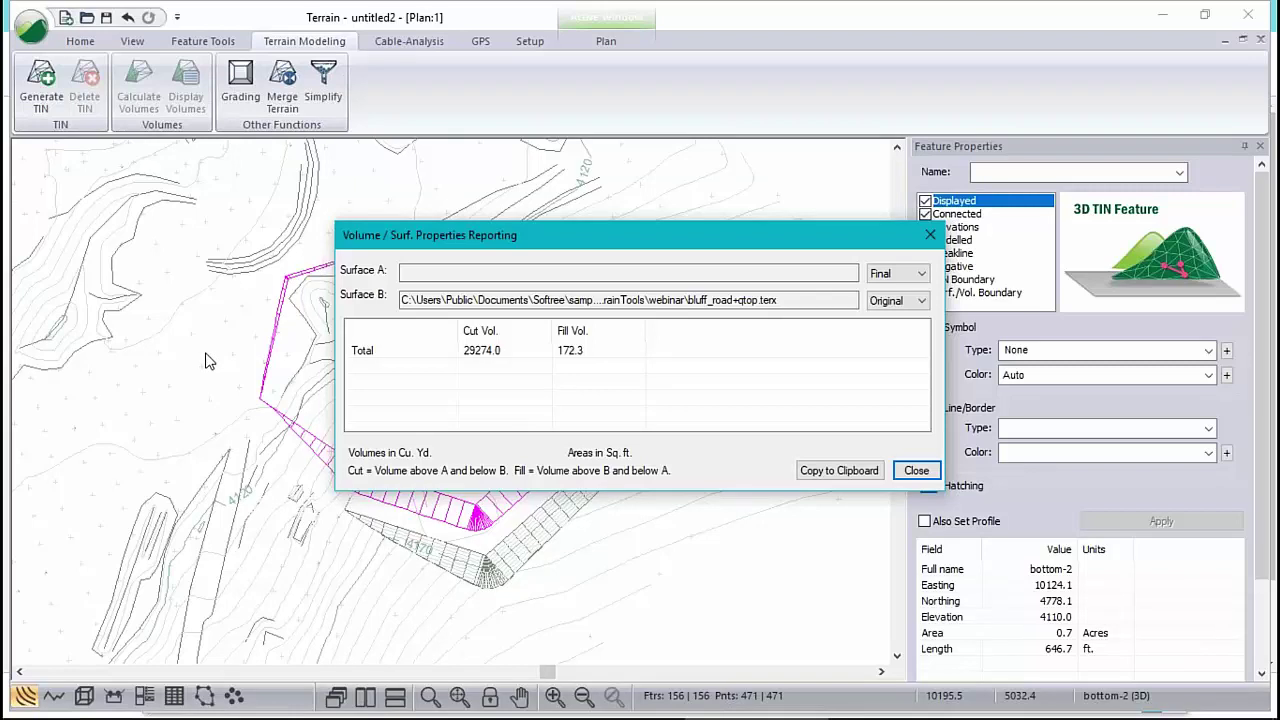
pyautogui.click(916, 471)
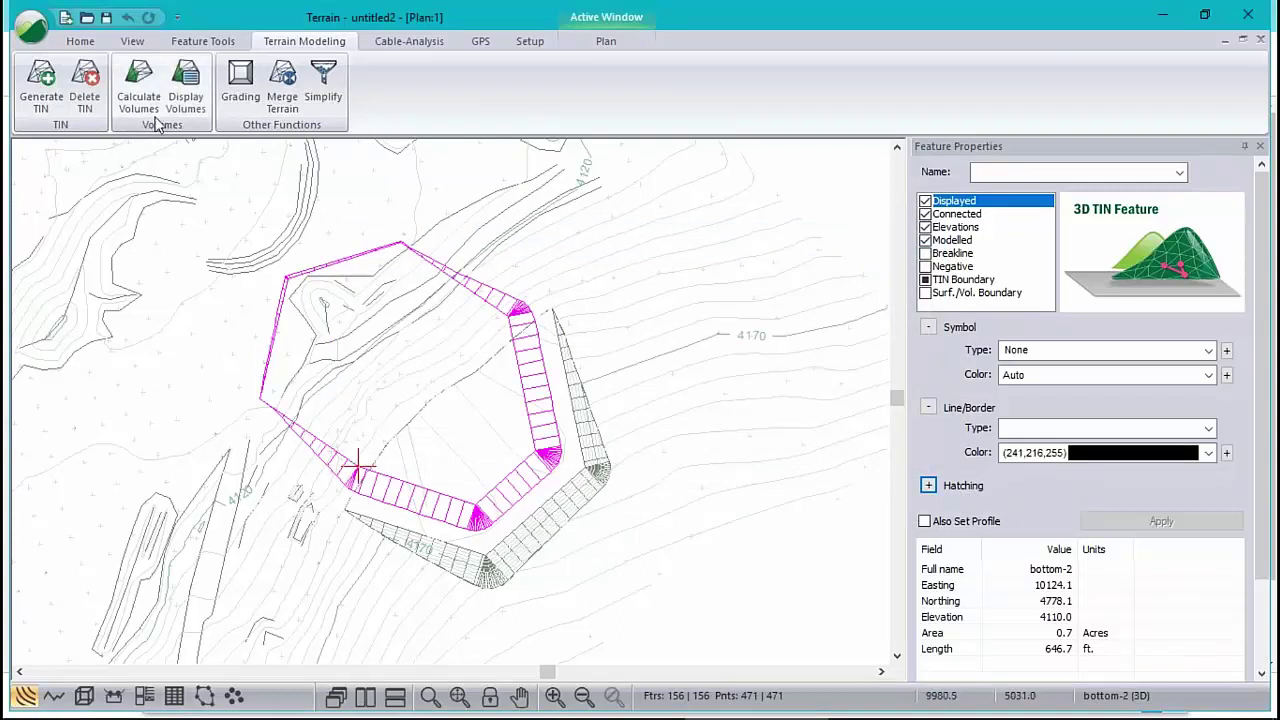
# Step: Save the graded model as qbottom.terx in the webinar folder
pyautogui.click(106, 20)
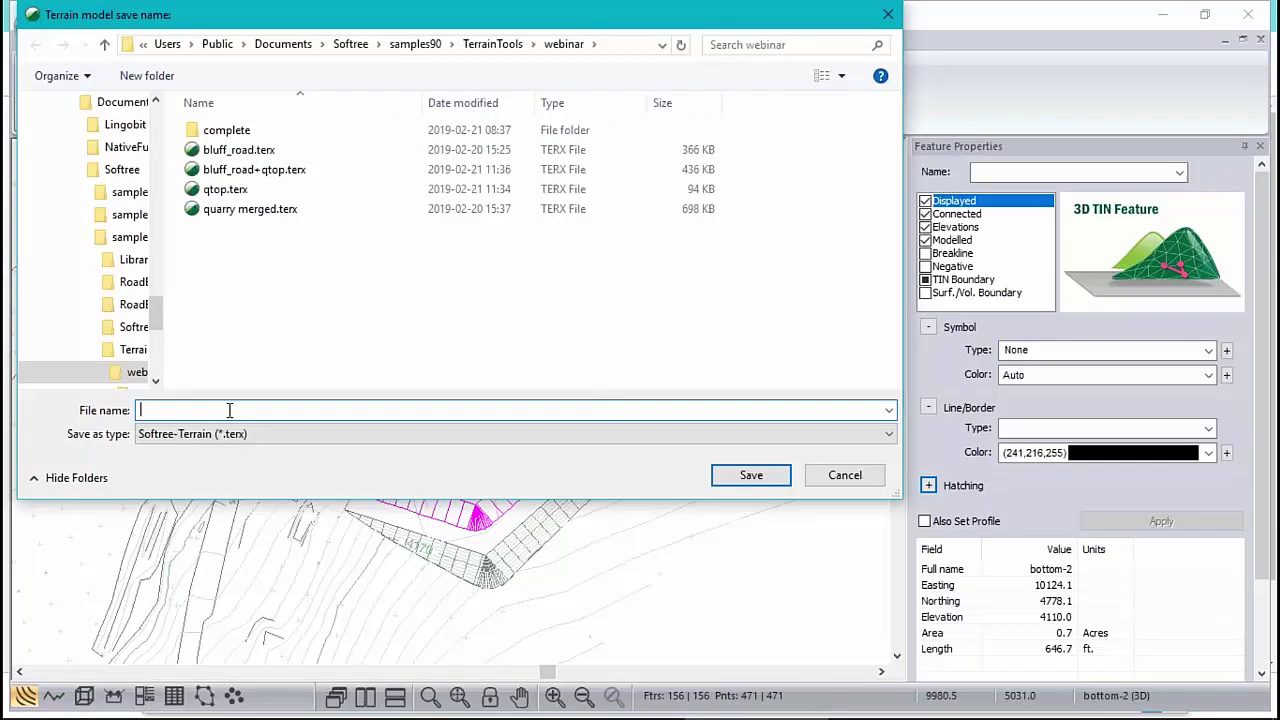
pyautogui.write('qbottom')
pyautogui.click(745, 477)
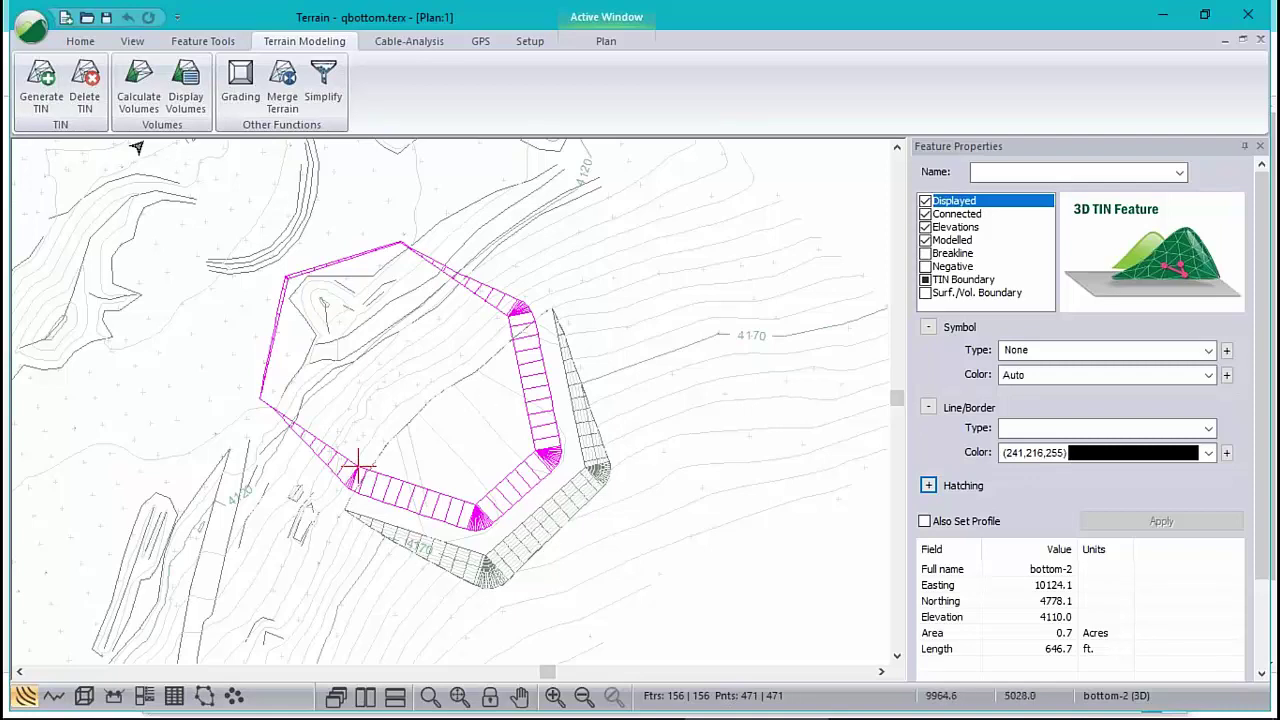
pyautogui.click(33, 30)
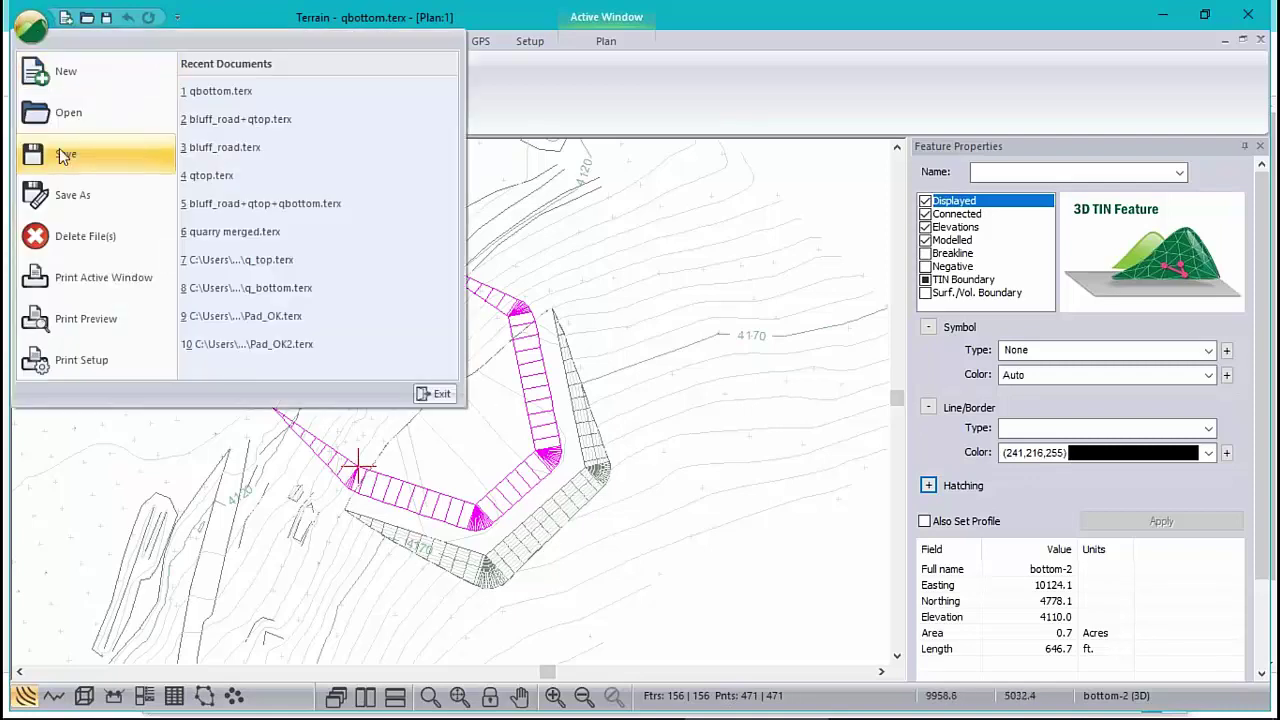
# Step: Open recent bluff_road+qtop.terx and save a copy named bluff_road+qtop+qbottom.terx
pyautogui.click(253, 120)
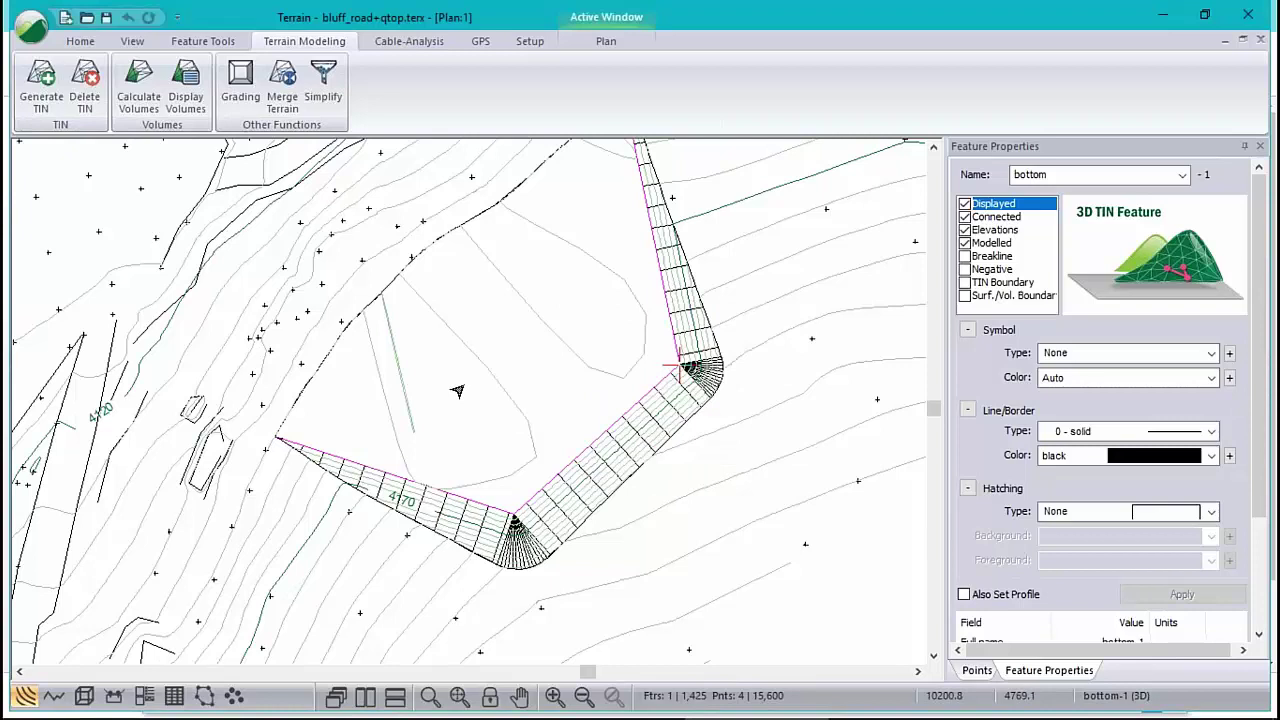
pyautogui.click(31, 27)
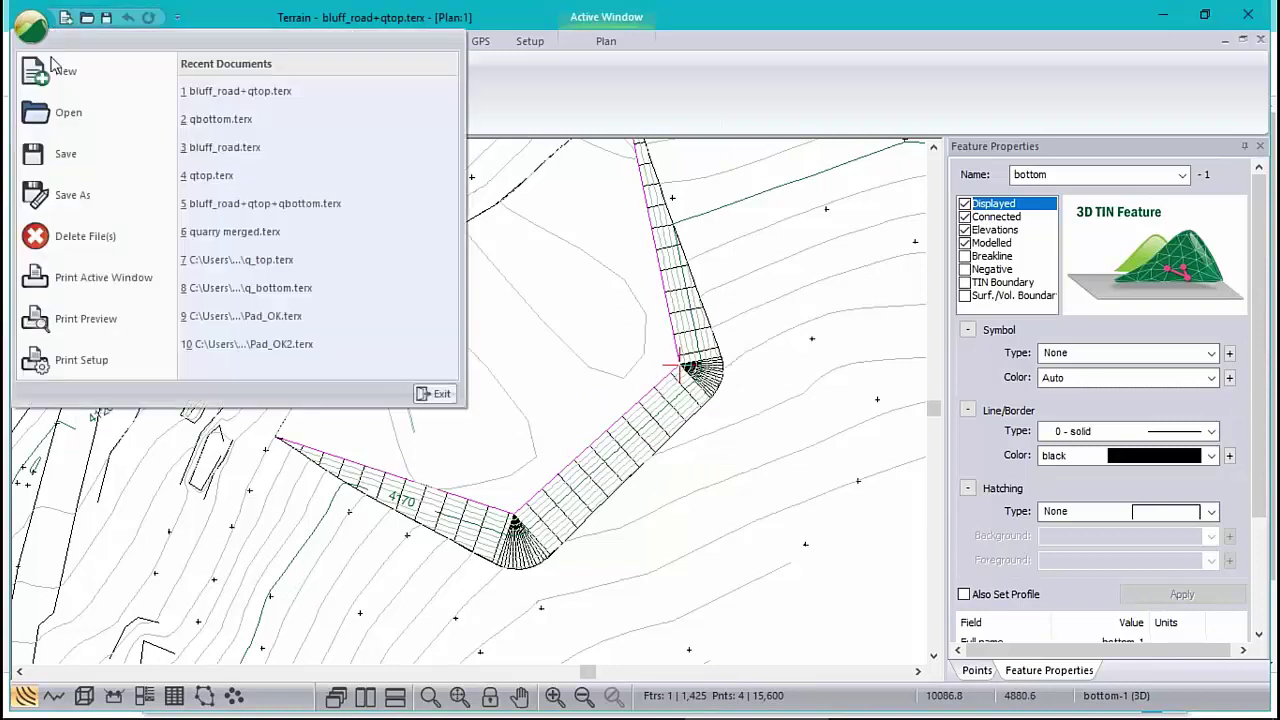
pyautogui.click(33, 193)
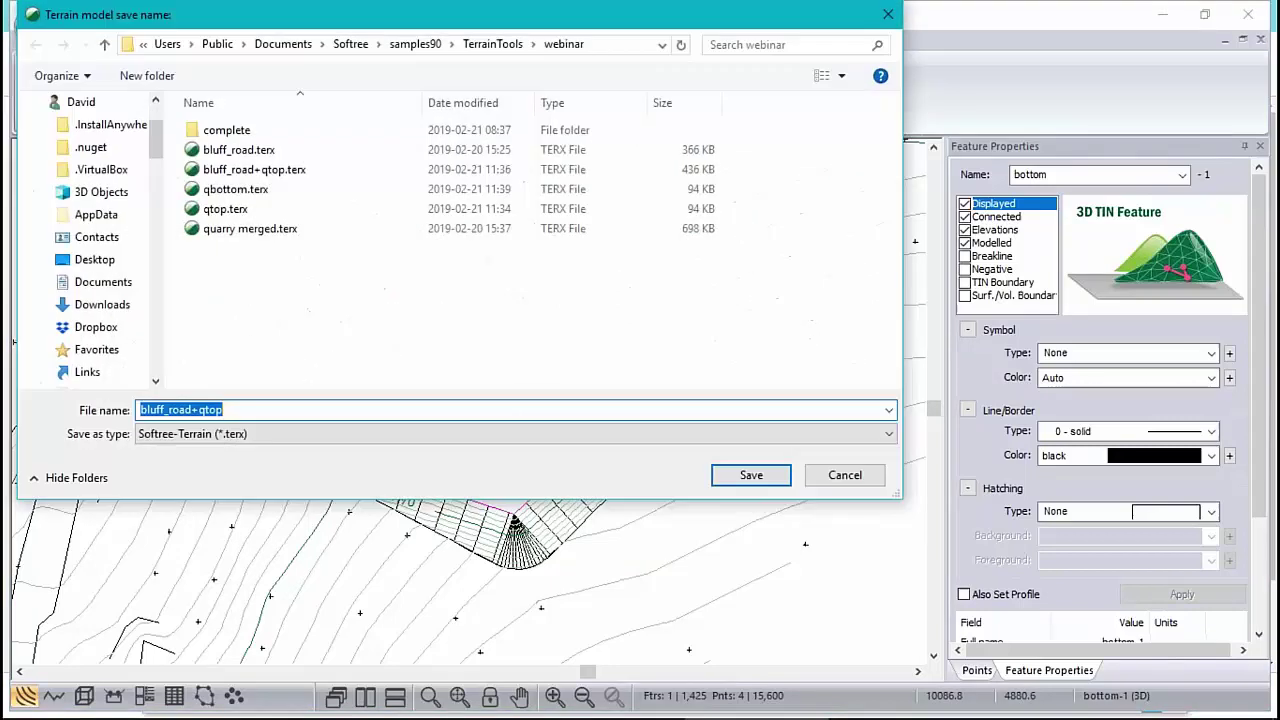
pyautogui.press('End')
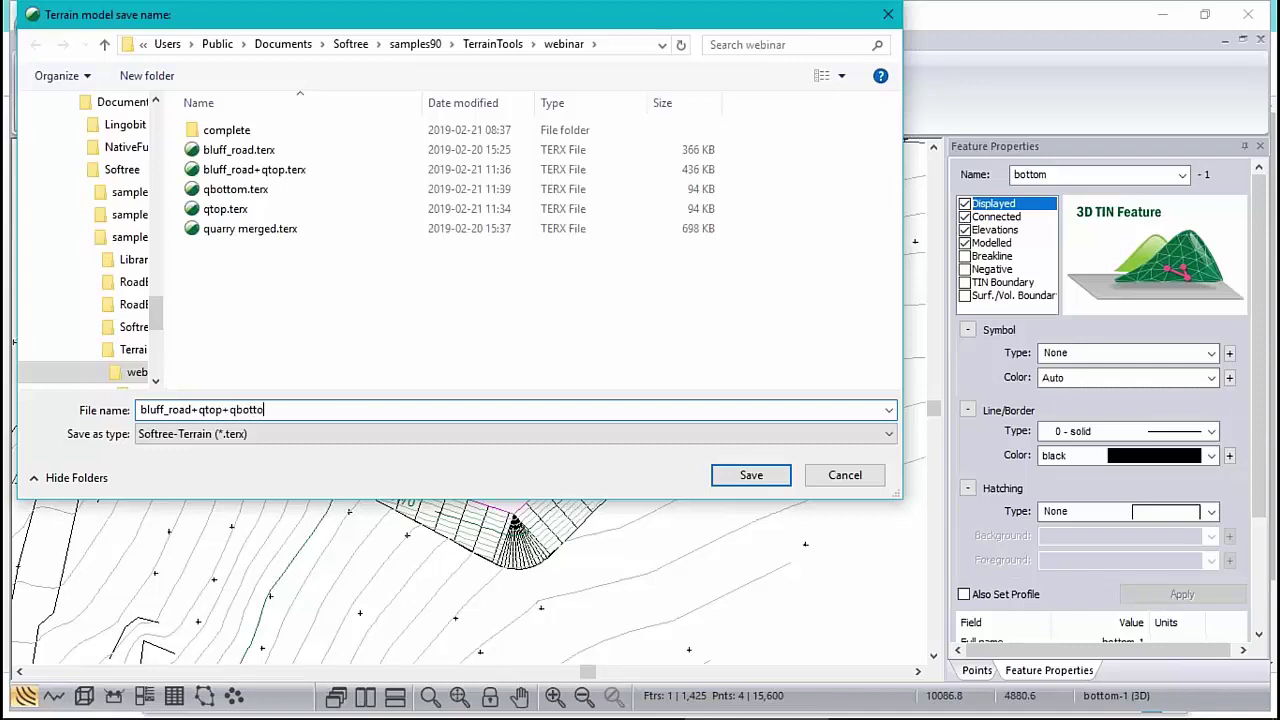
pyautogui.press('BackSpace')
pyautogui.write('m')
pyautogui.click(779, 478)
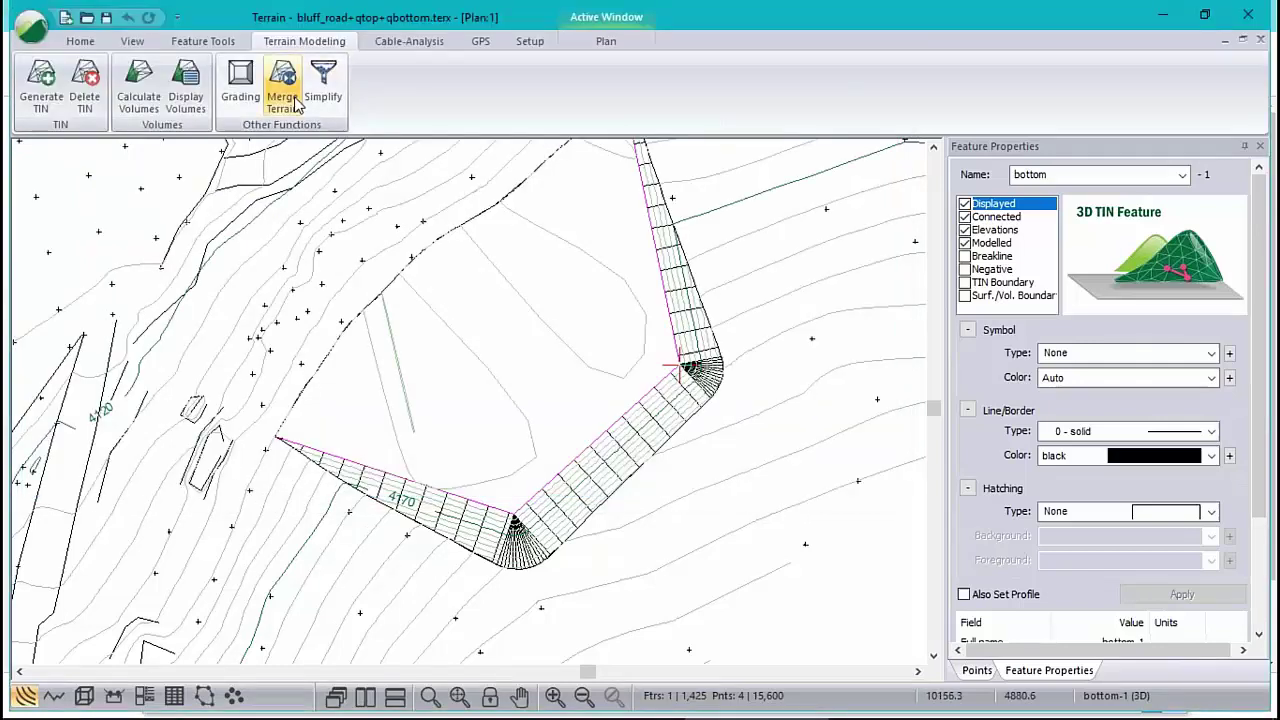
# Step: Merge qbottom.terx into the model despite the no-undo warning, then regenerate the TIN and contours
pyautogui.click(283, 92)
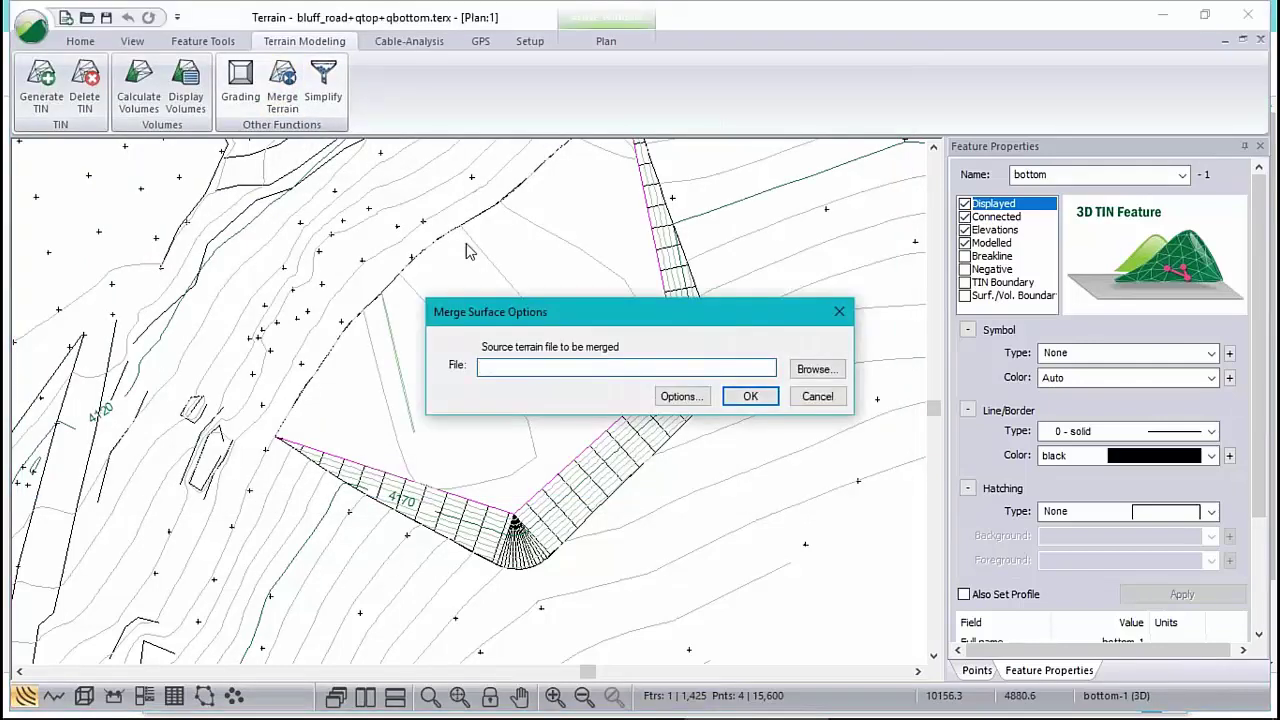
pyautogui.click(815, 369)
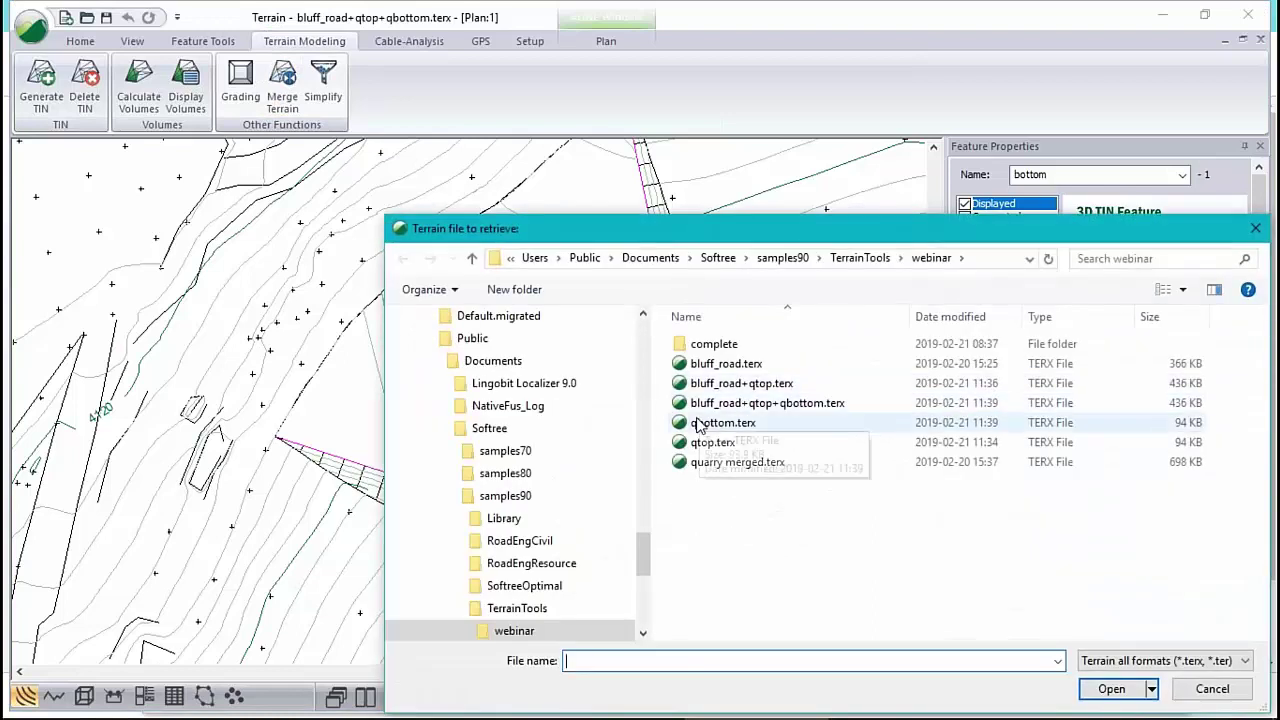
pyautogui.click(723, 422)
pyautogui.click(1111, 688)
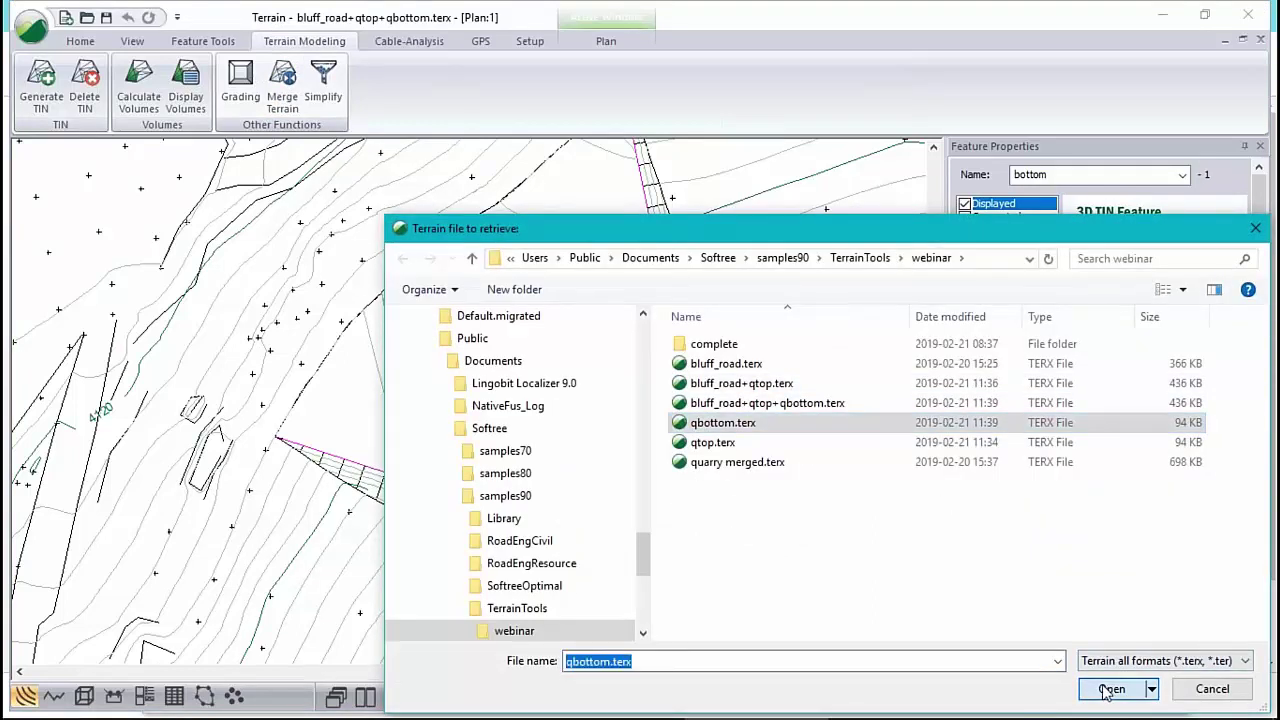
pyautogui.click(752, 398)
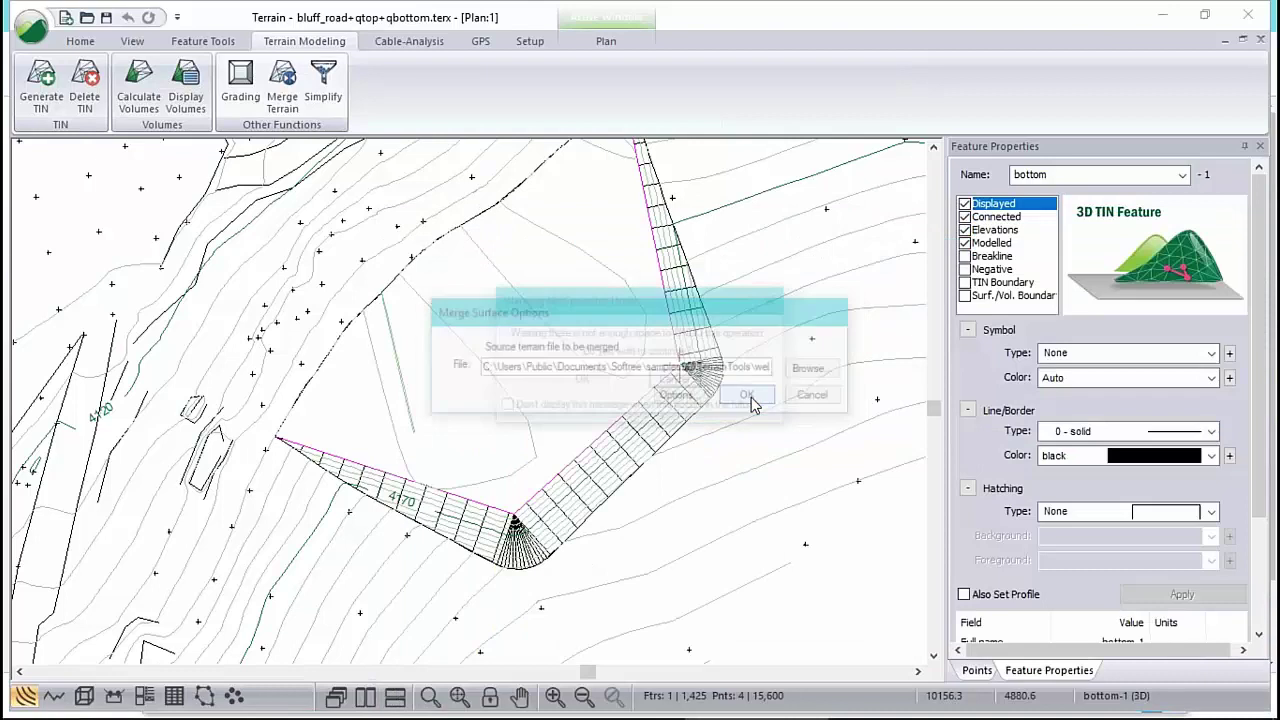
pyautogui.click(581, 381)
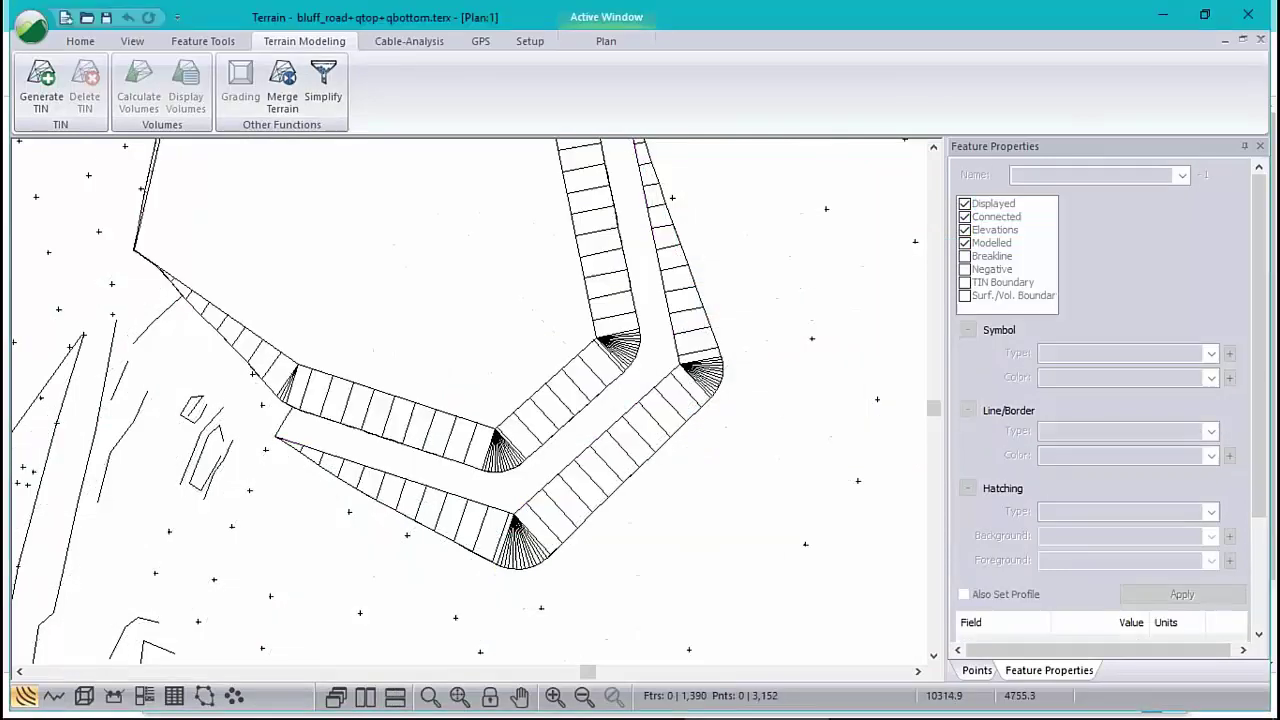
pyautogui.click(41, 85)
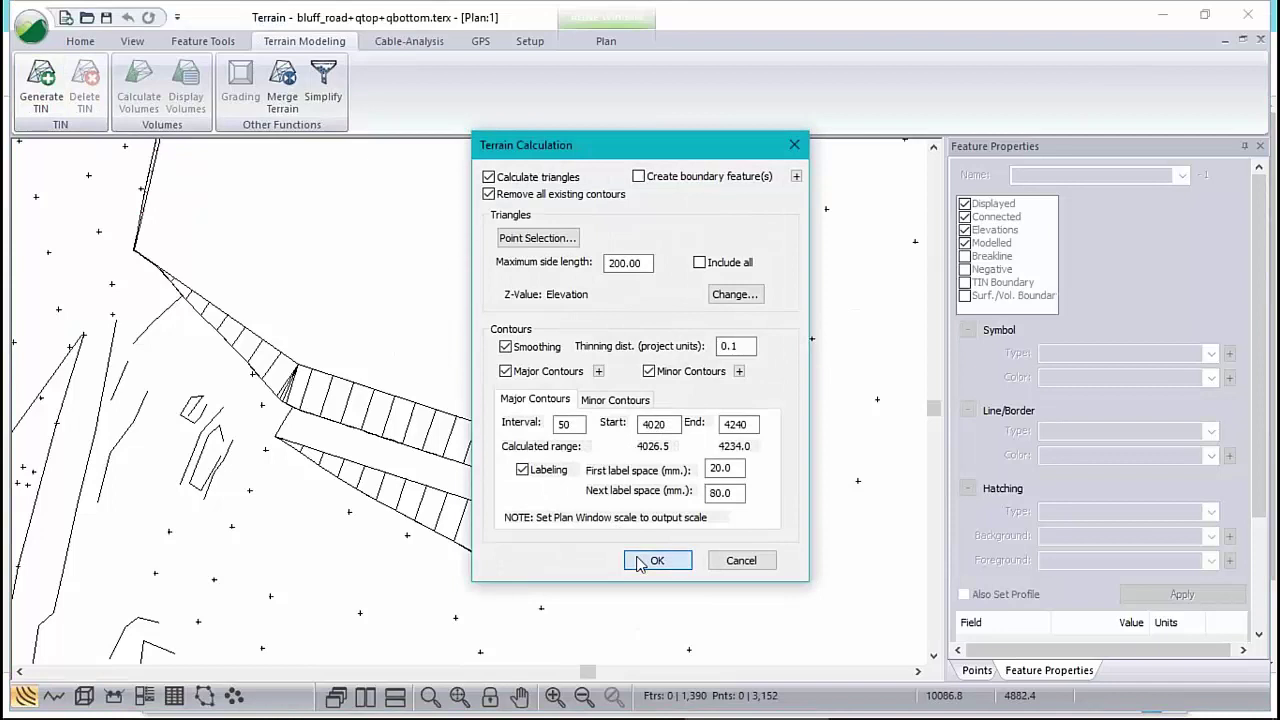
pyautogui.click(640, 563)
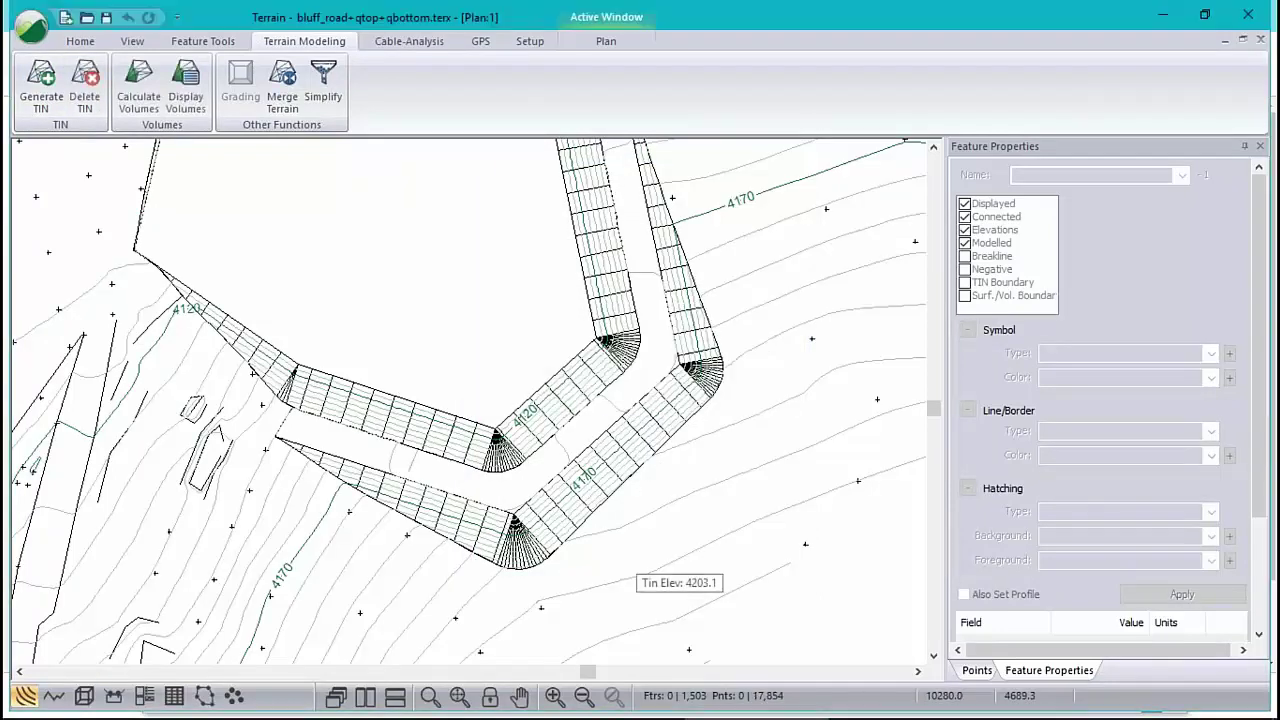
# Step: Show the two-level pit in 3D, zoomed on the pit, reading TIN elevations 4149.6 and 4196.9
pyautogui.click(84, 696)
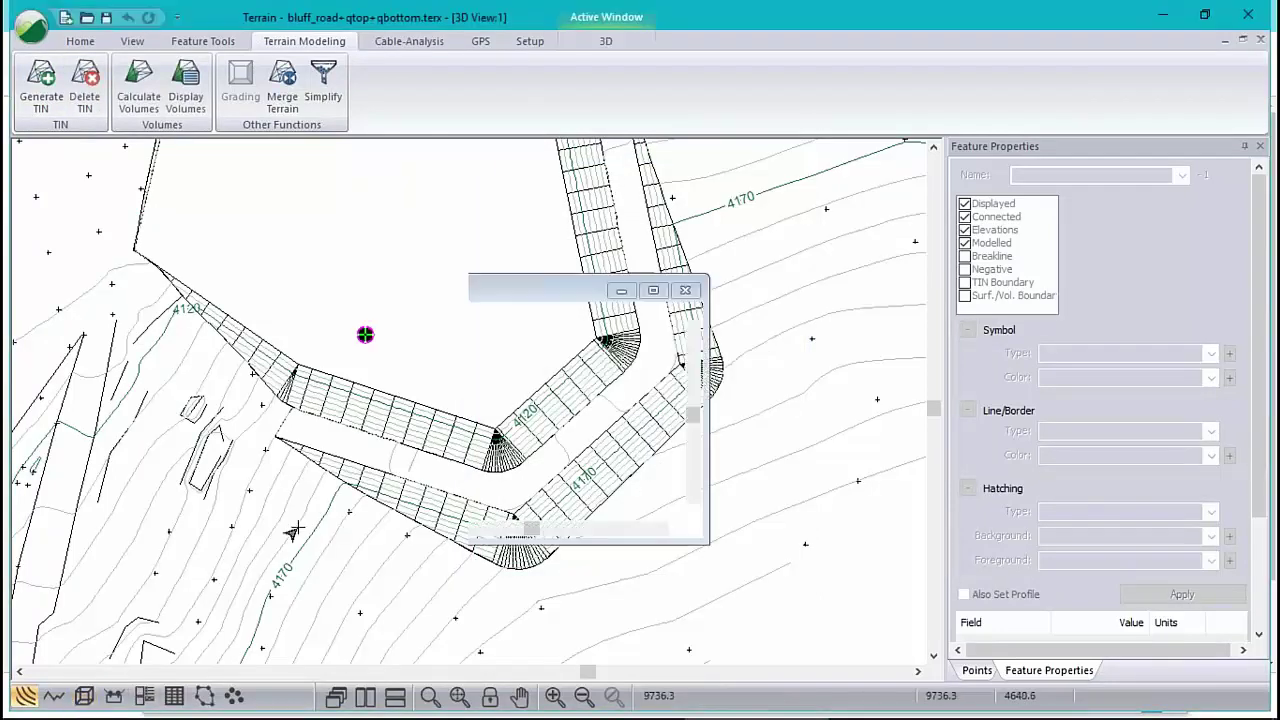
pyautogui.moveTo(443, 437); pyautogui.dragTo(551, 447)
pyautogui.scroll(5, 508, 298)
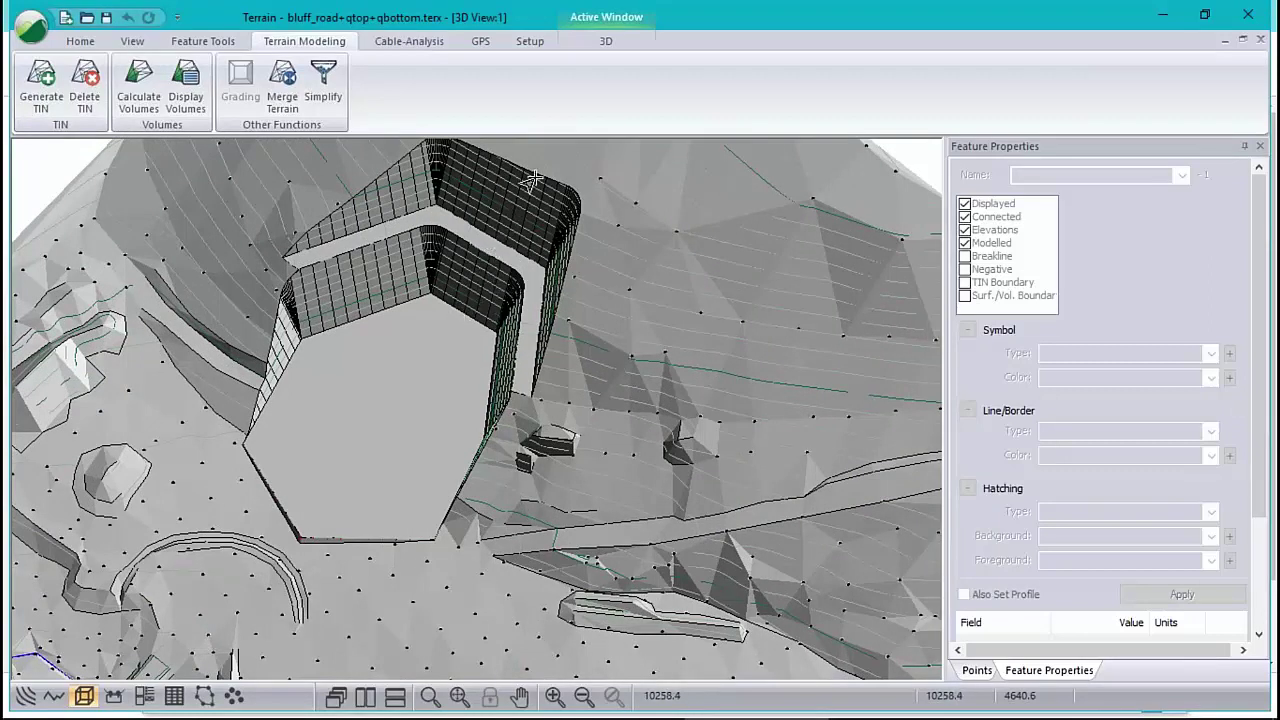
pyautogui.moveTo(533, 179)
pyautogui.moveTo(481, 244)
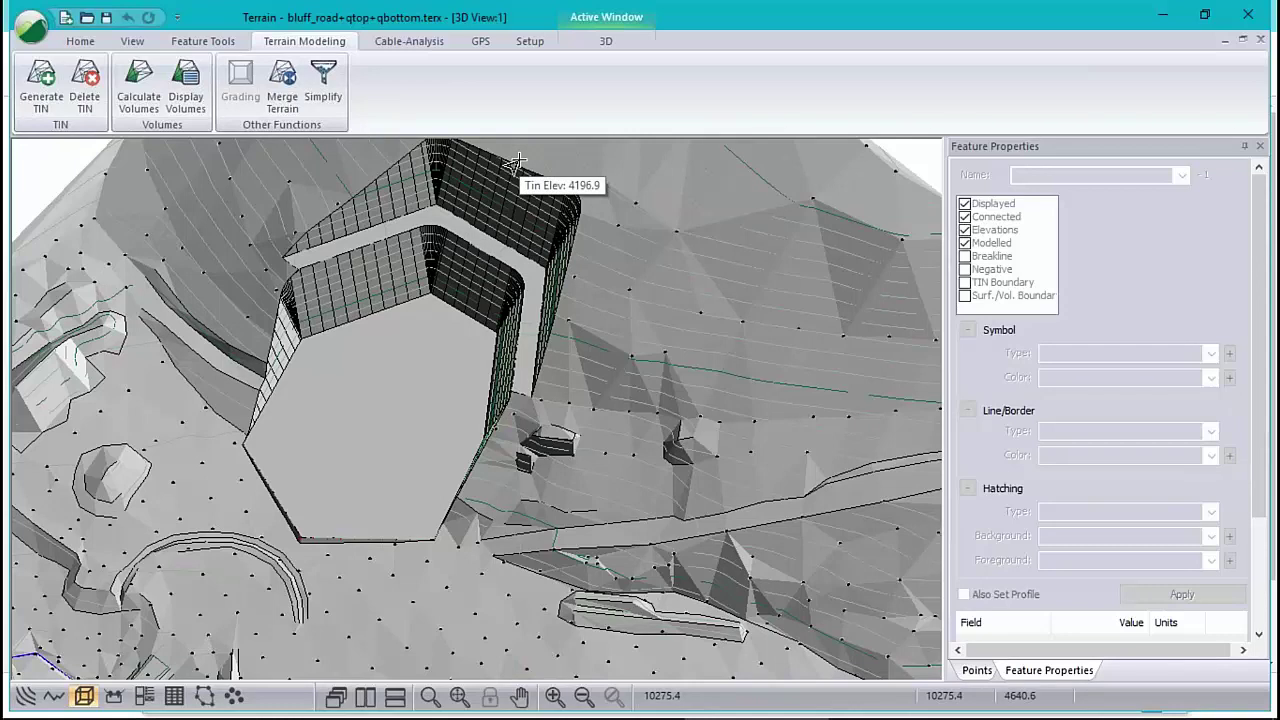
pyautogui.moveTo(745, 416)
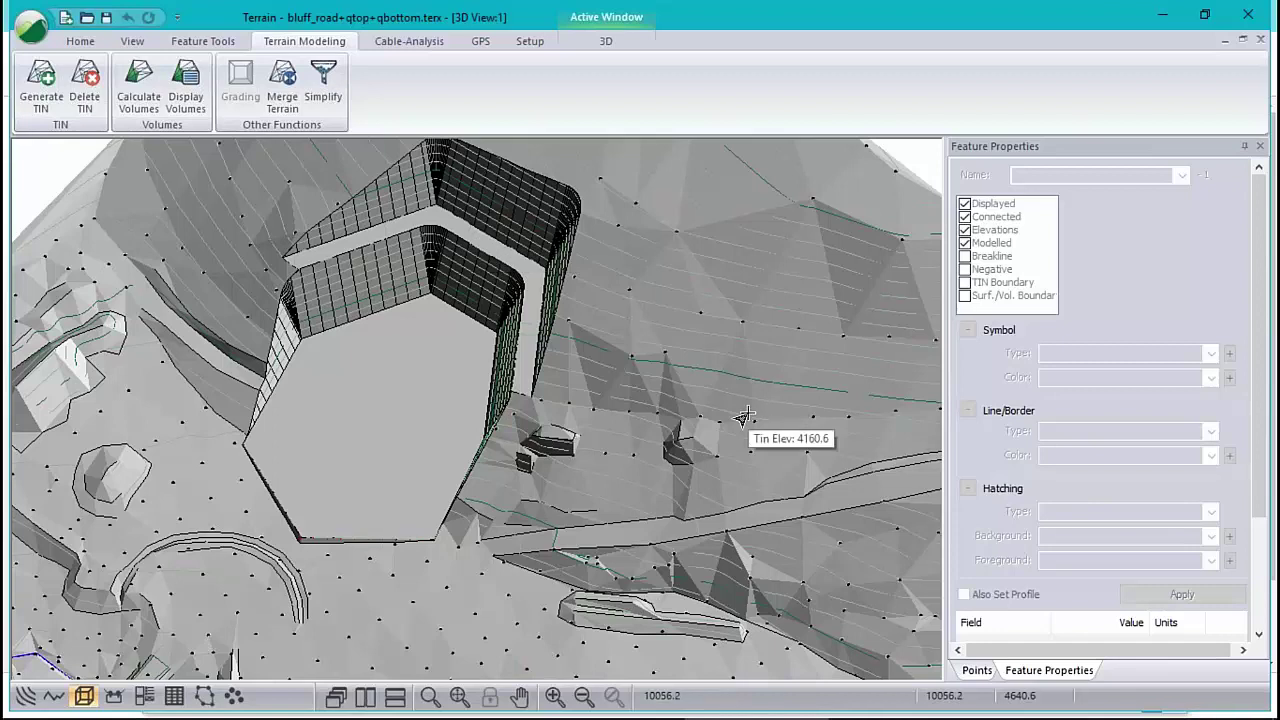